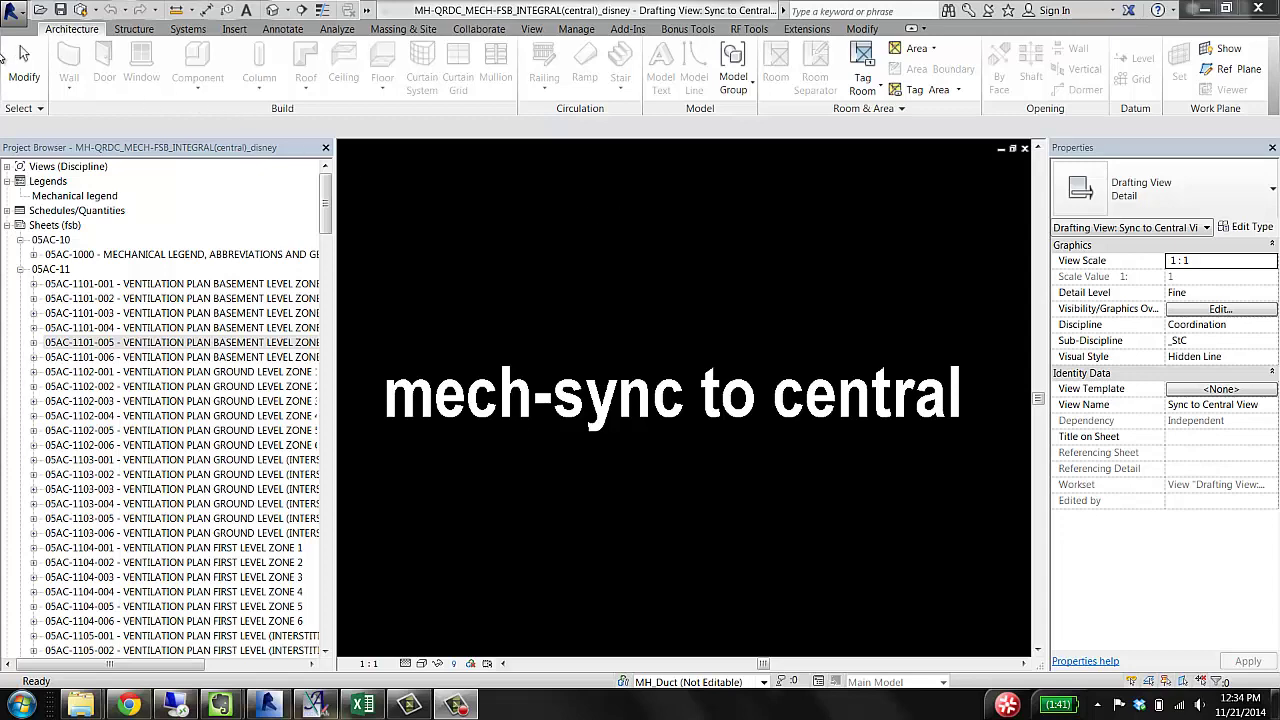
Step: Start a DWG export of the MECH DD SHEETS set, keeping the default export setup
click(16, 16)
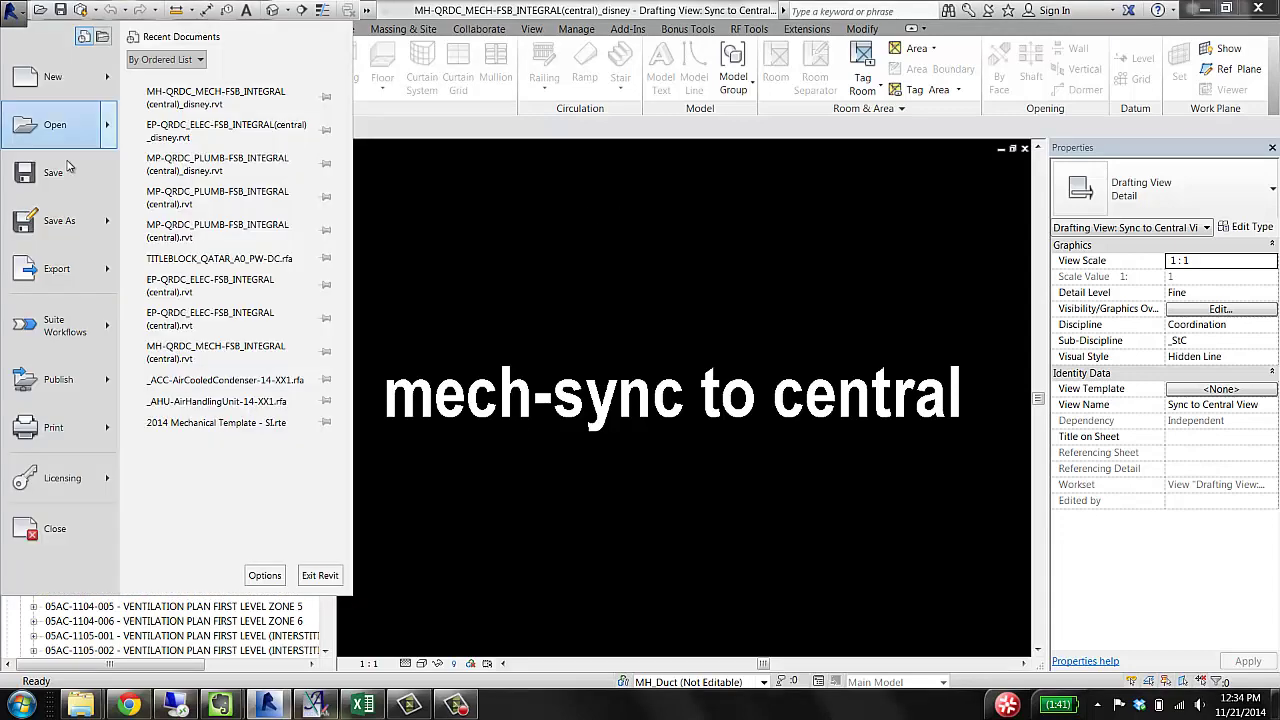
mouse_move(70, 258)
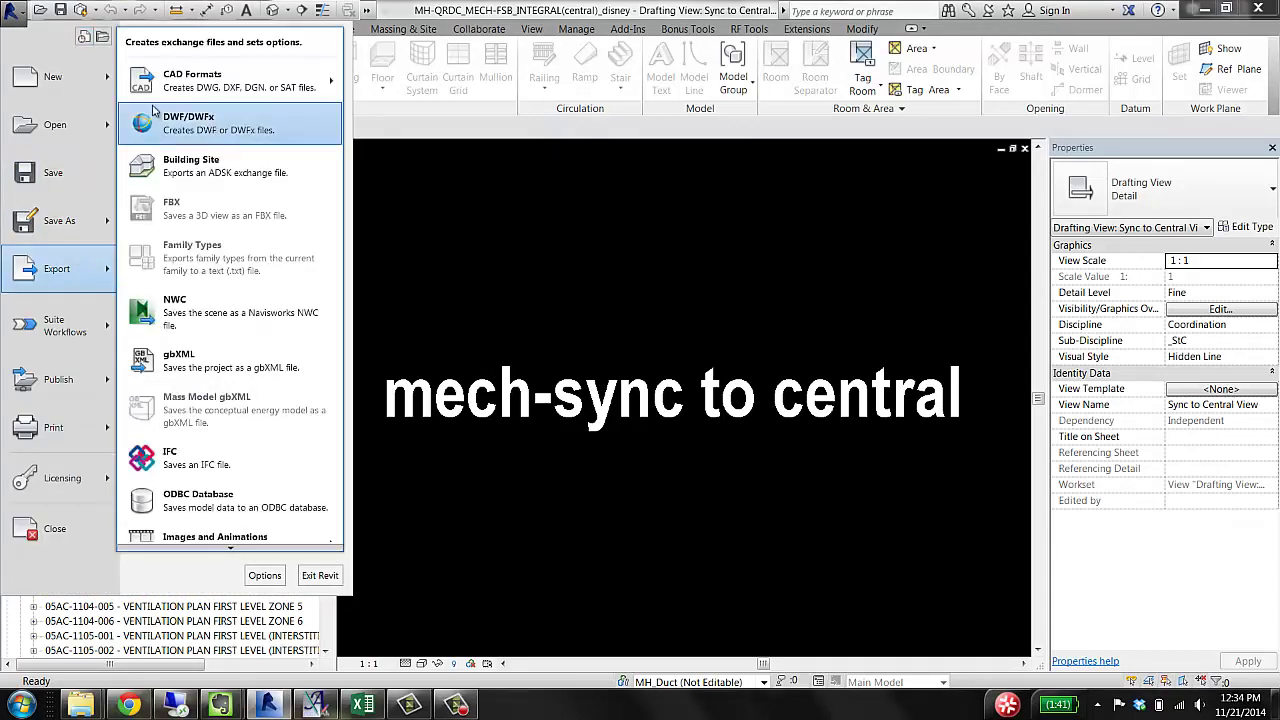
mouse_move(305, 90)
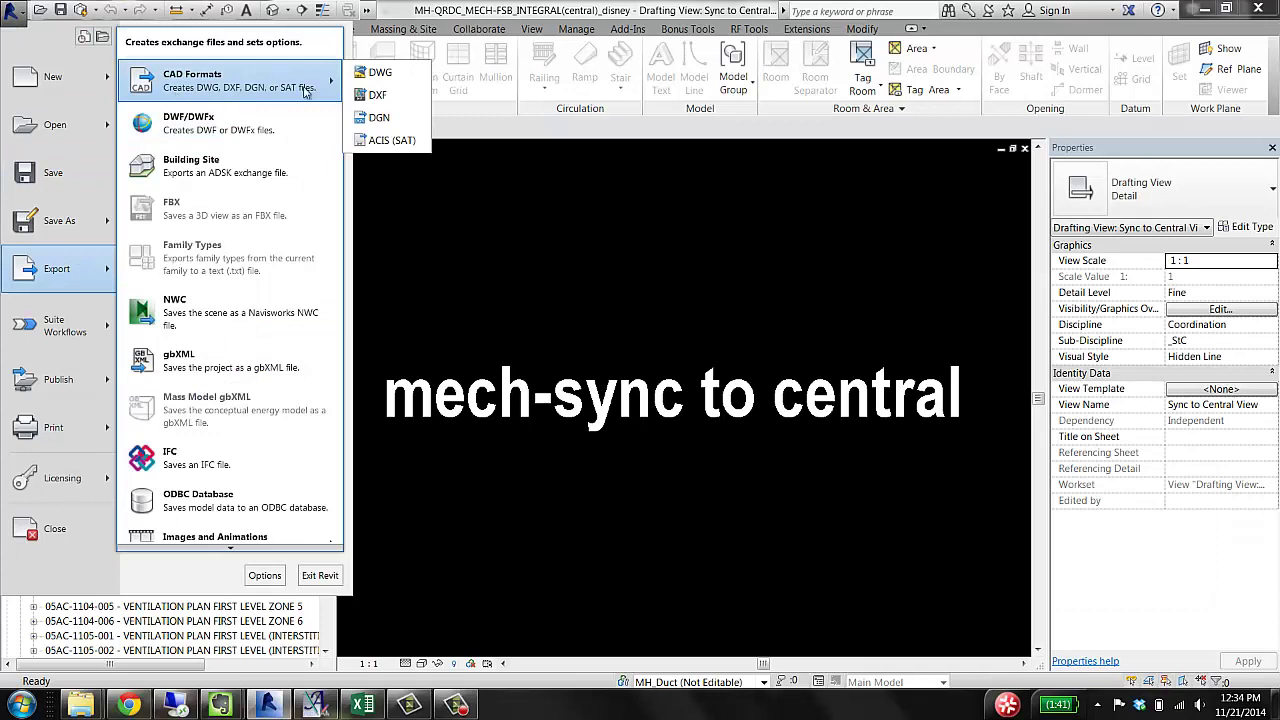
click(385, 73)
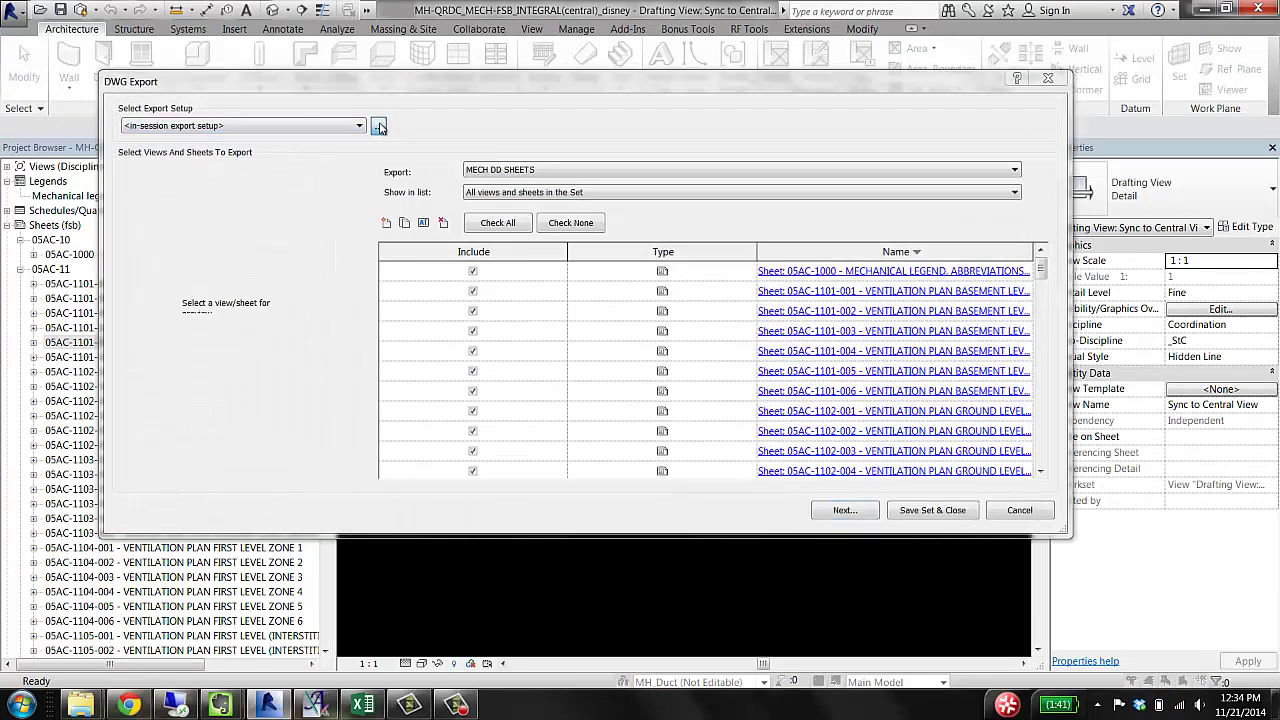
click(379, 127)
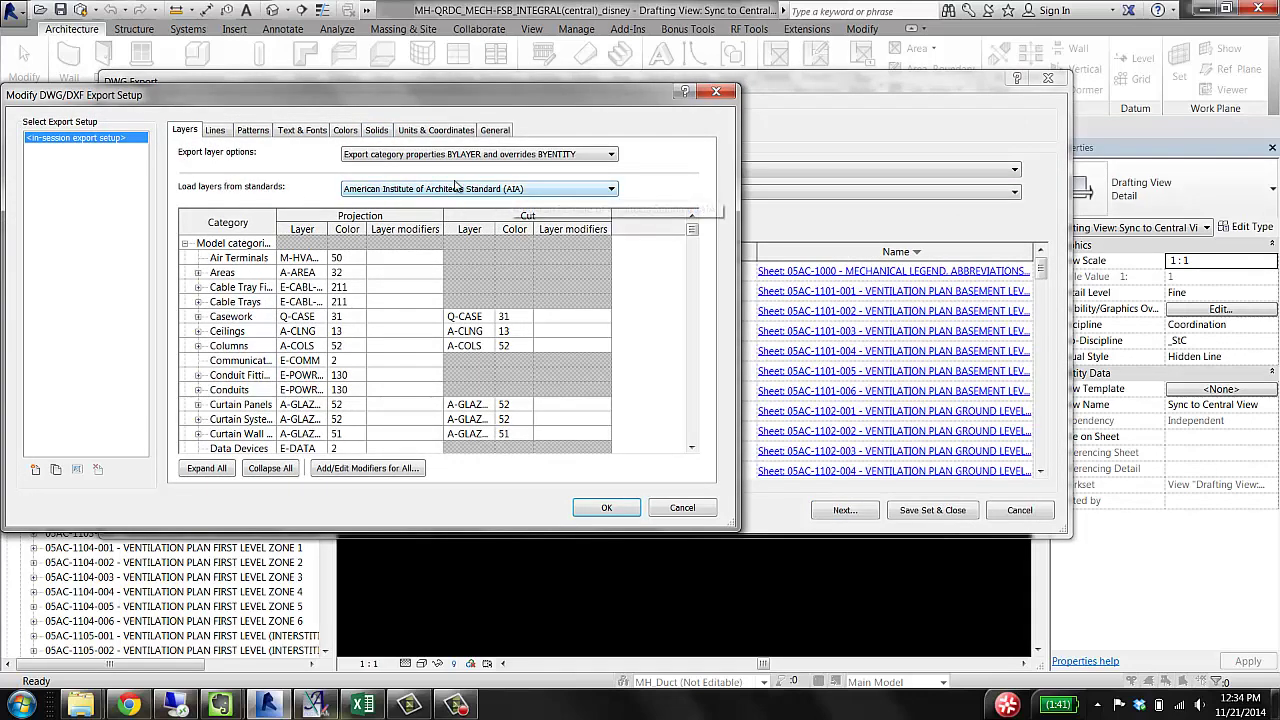
click(607, 509)
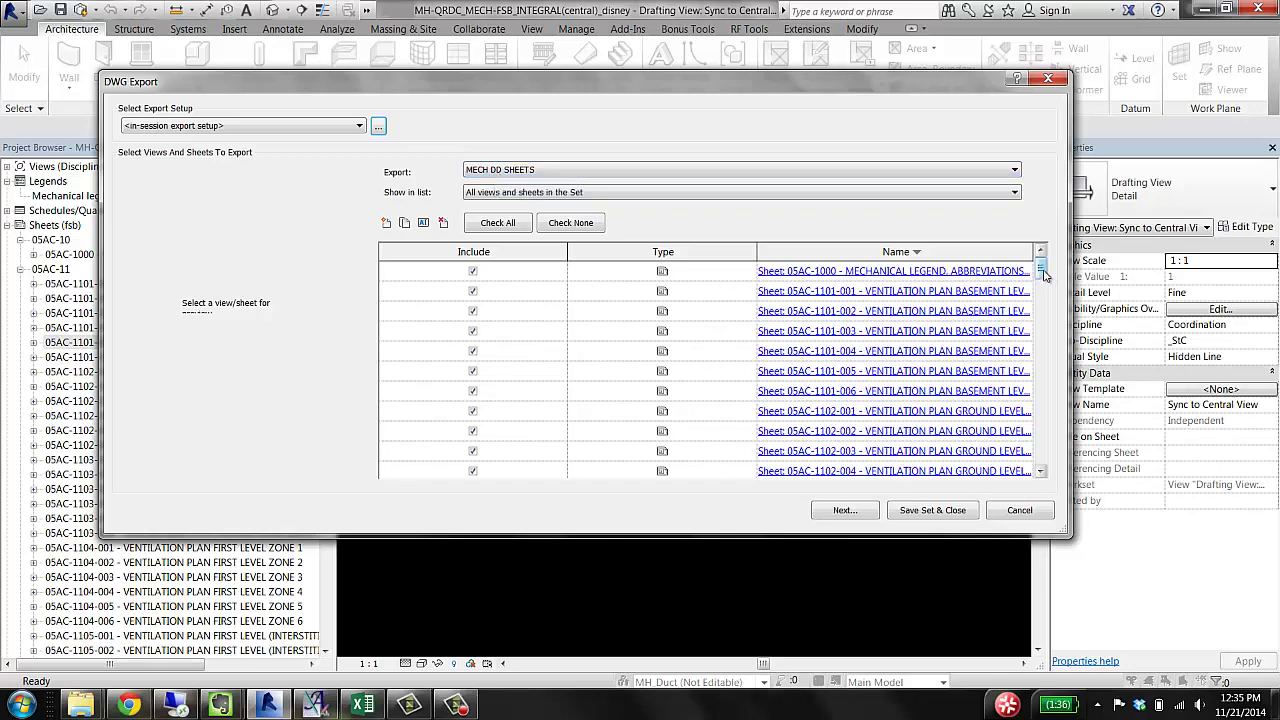
drag(1048, 280, 1060, 472)
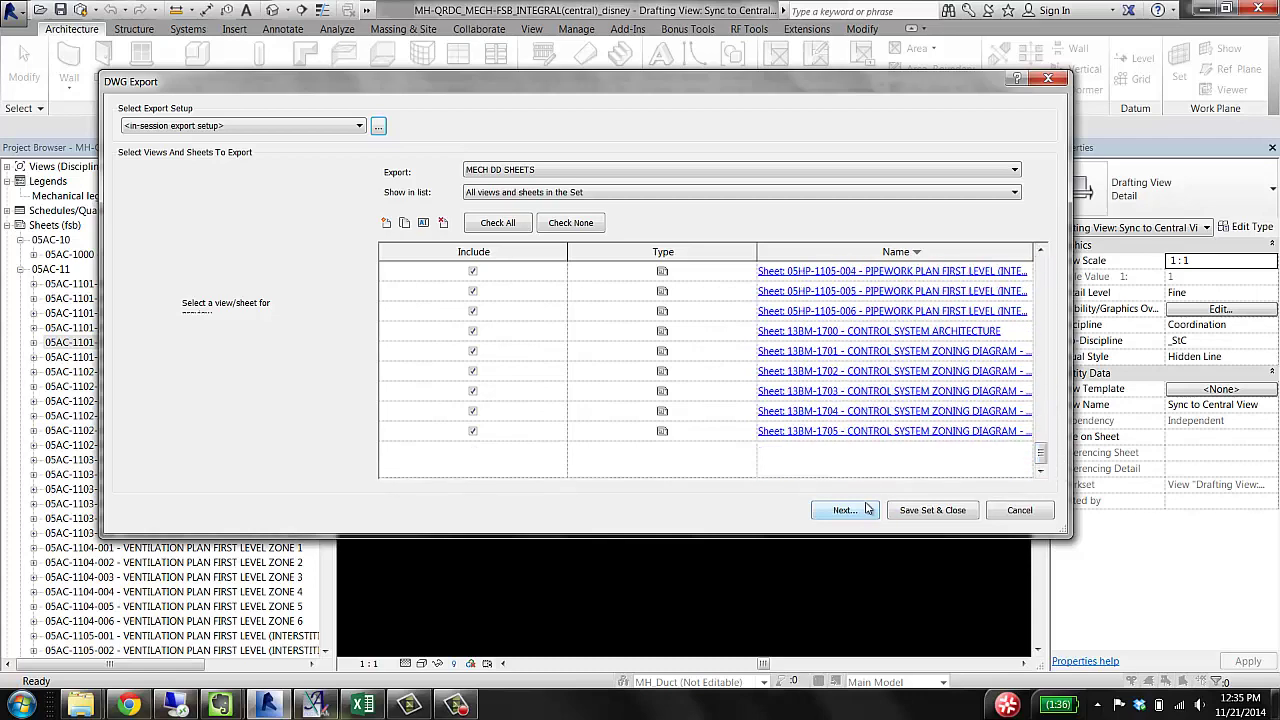
Step: Advance to the target-folder step and stop exporting views on sheets and links as external references
click(851, 511)
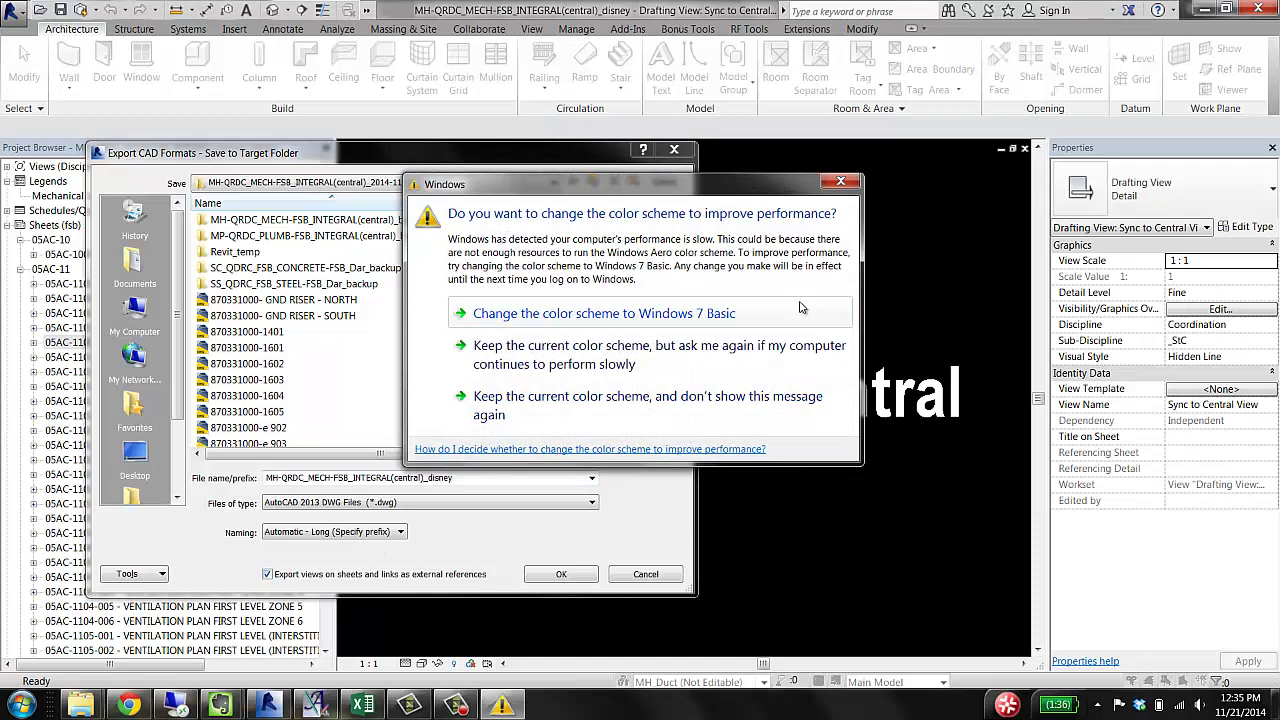
click(830, 186)
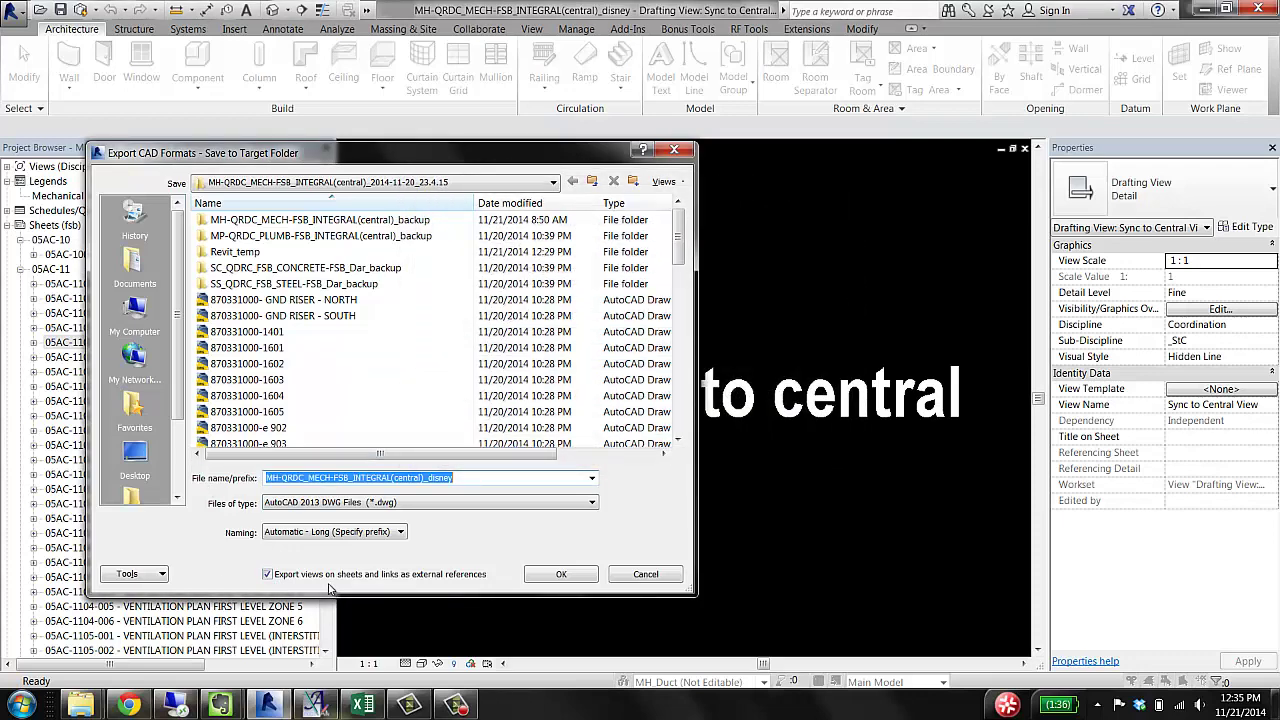
click(267, 574)
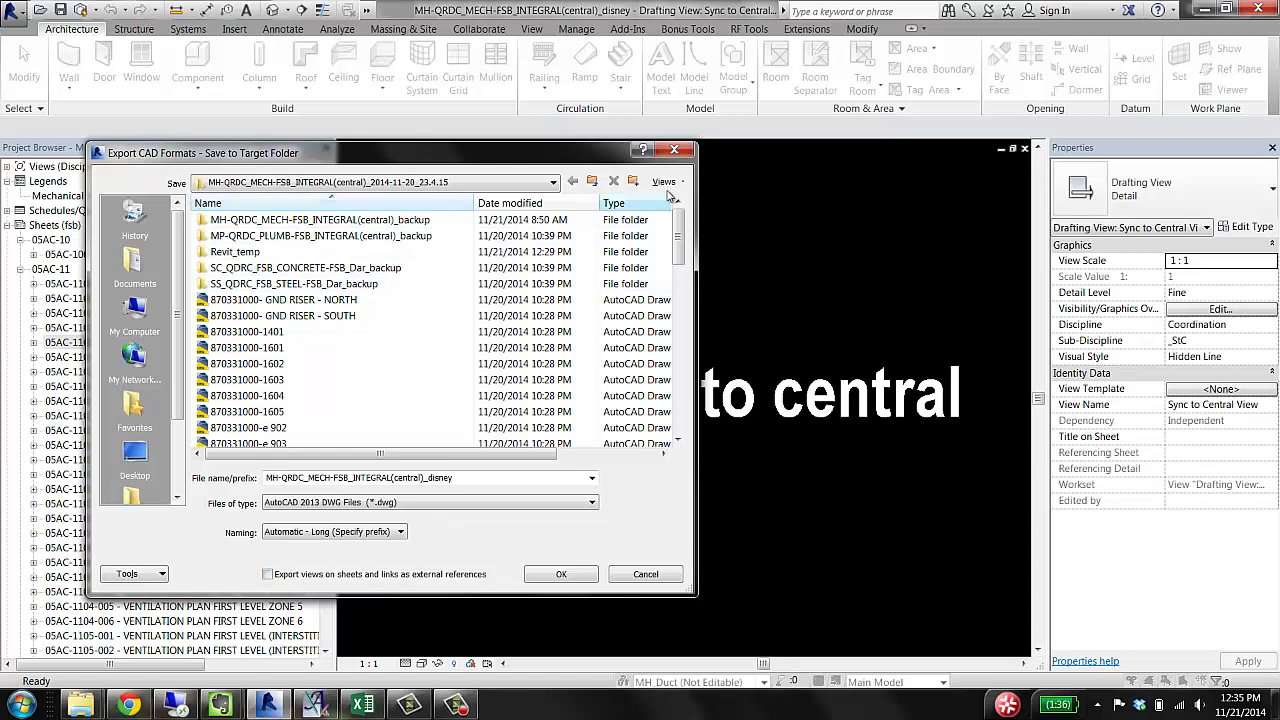
Step: Create and open a new 'mech dwg' folder inside Exports
click(592, 181)
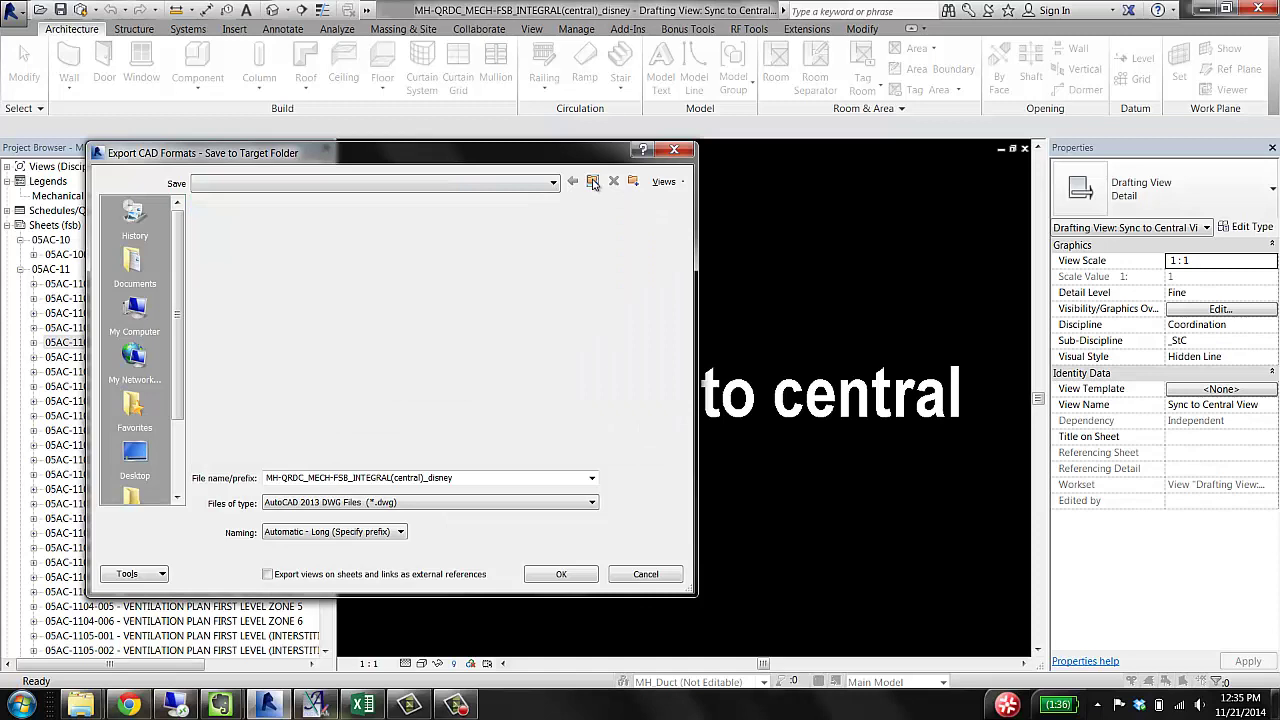
double_click(232, 251)
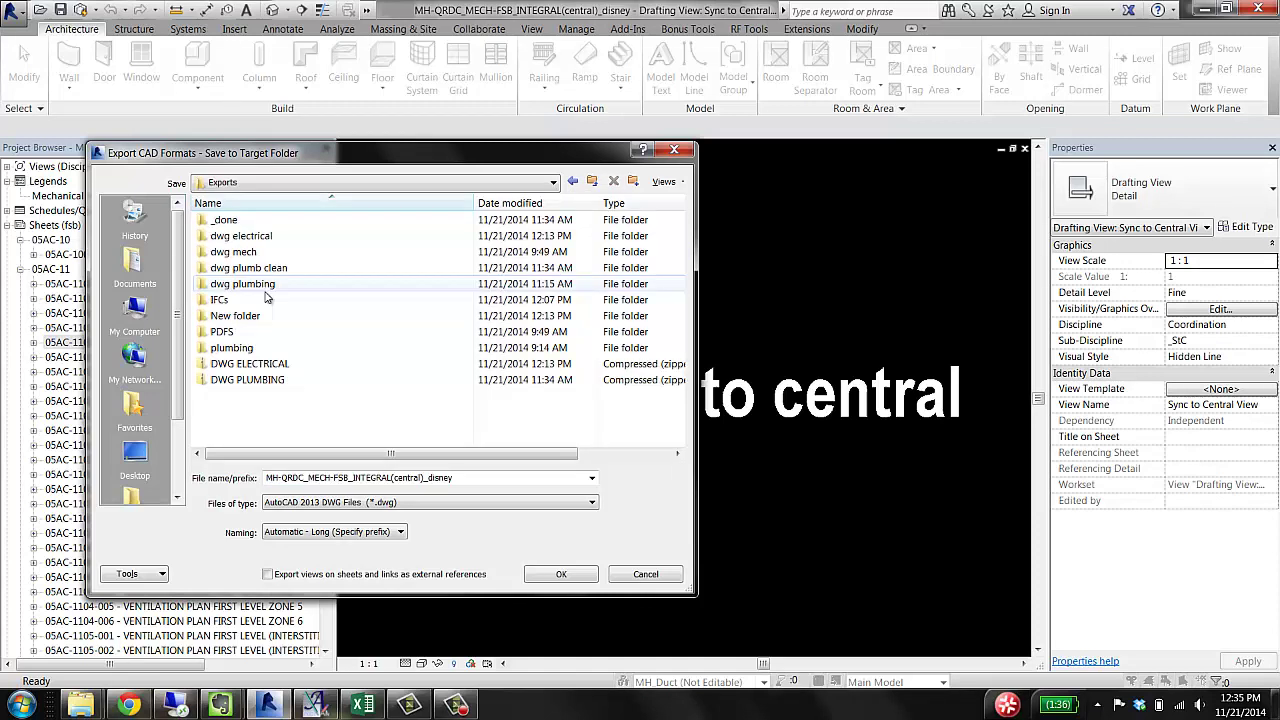
right_click(243, 410)
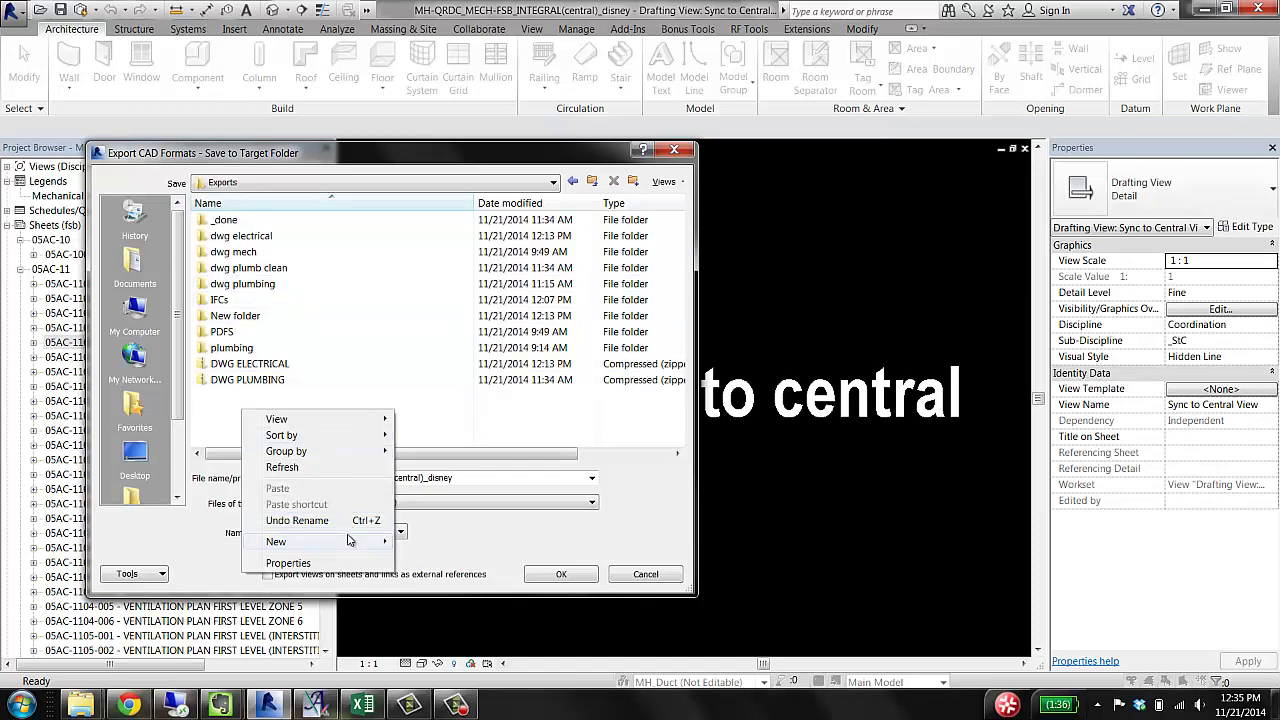
mouse_move(349, 541)
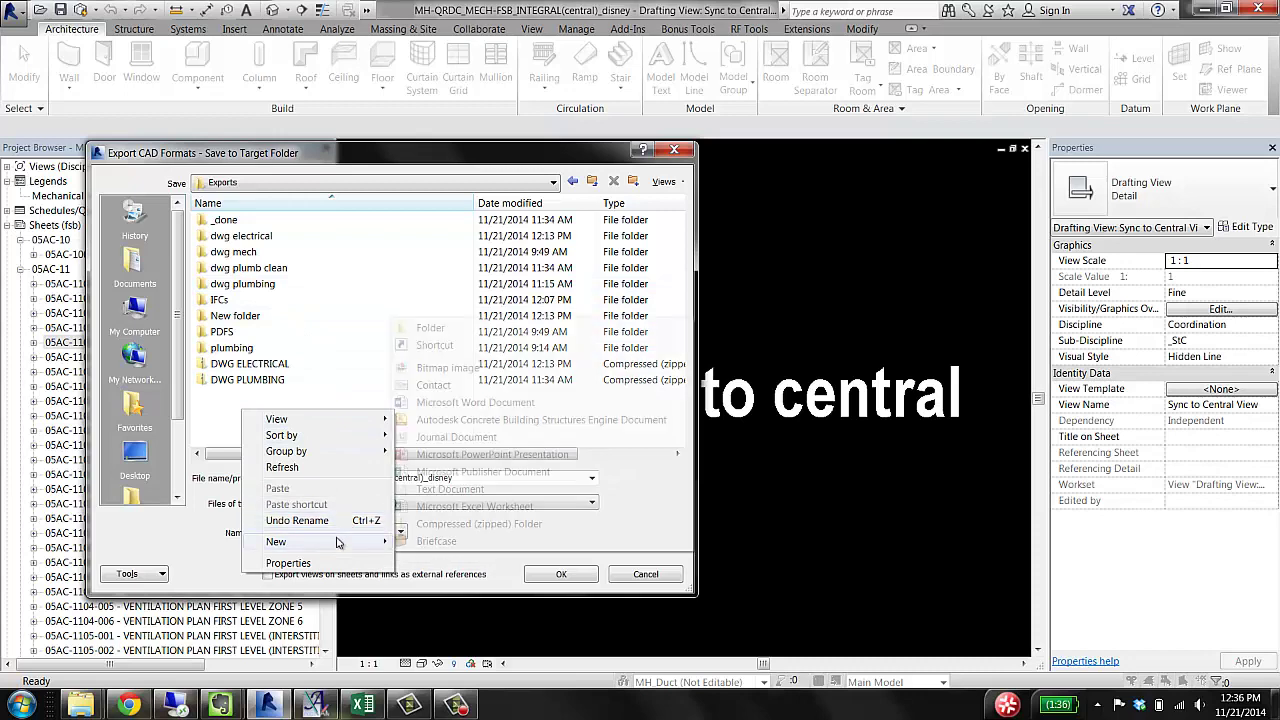
click(430, 328)
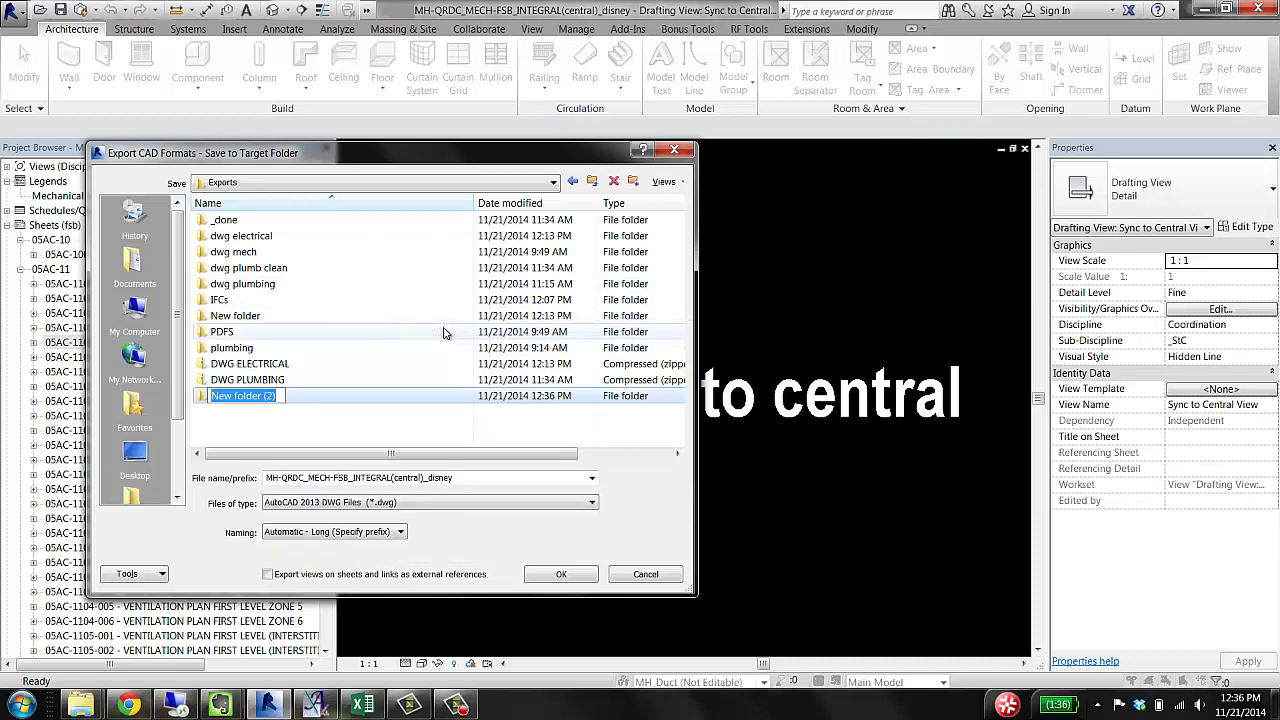
text(mech dwg)
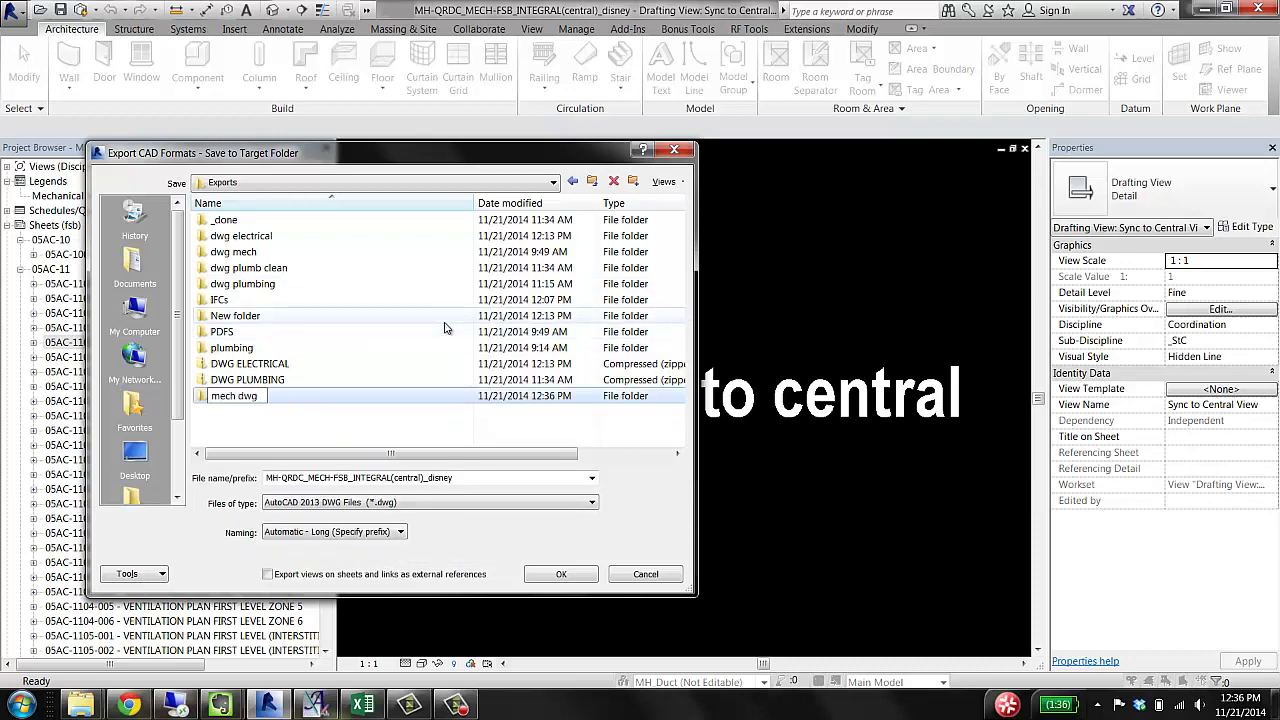
key(Return)
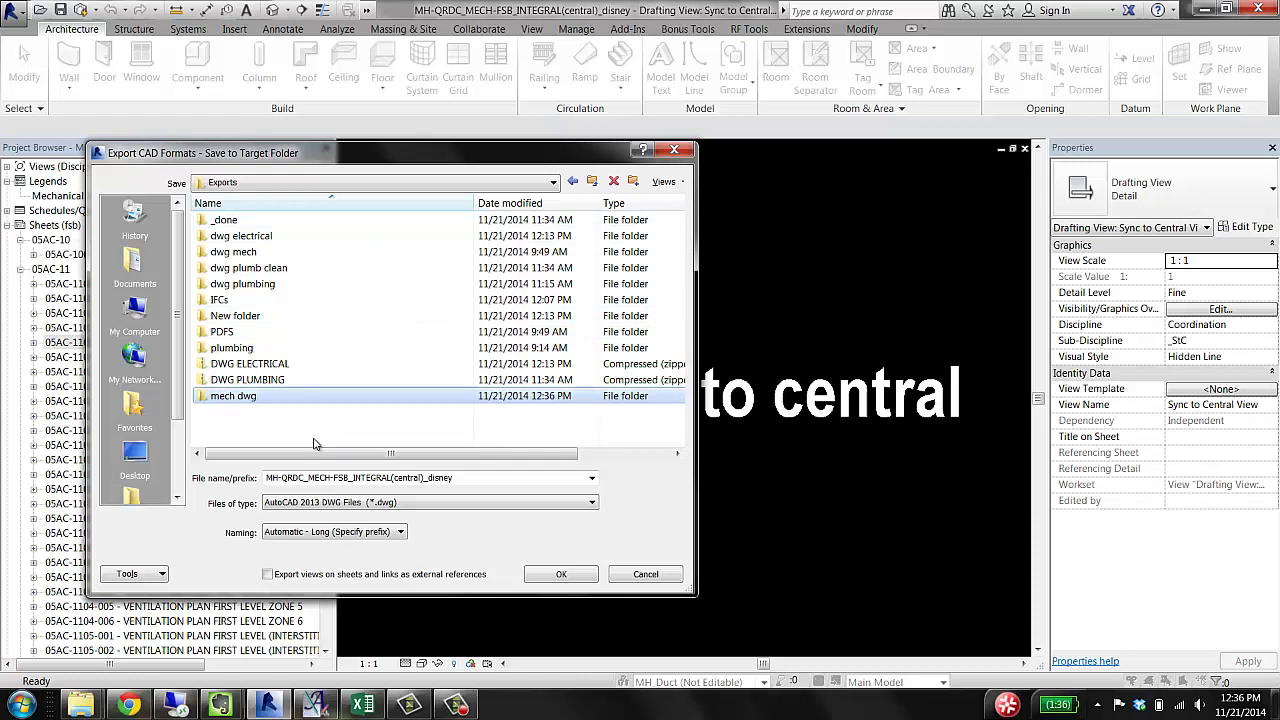
key(Return)
Step: Set the file name prefix to 'm-' and start the export
drag(456, 477, 265, 477)
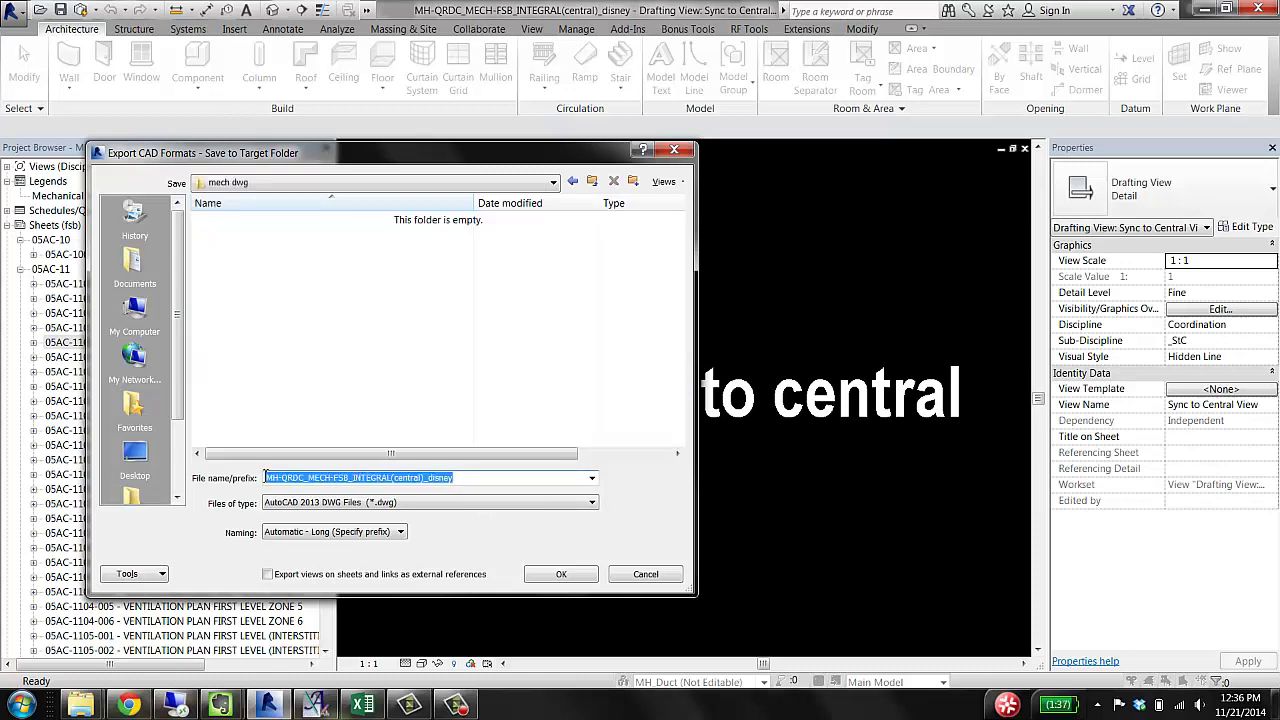
text(m-)
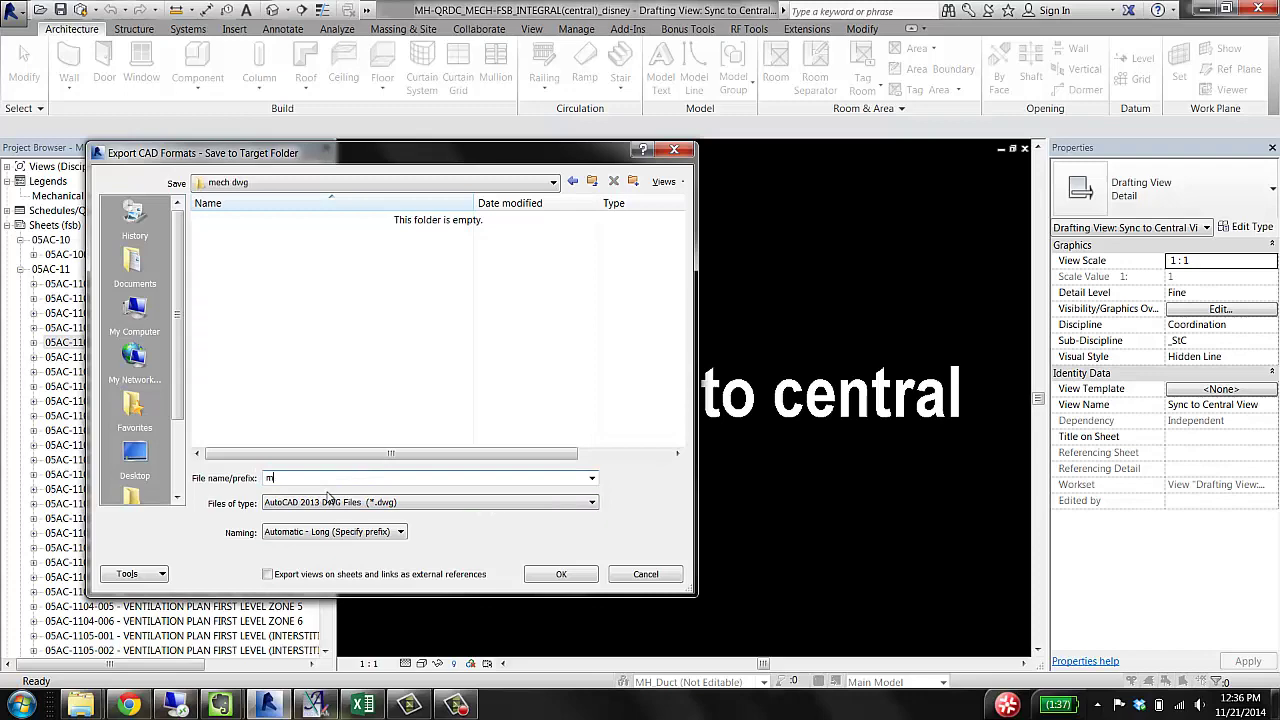
click(576, 580)
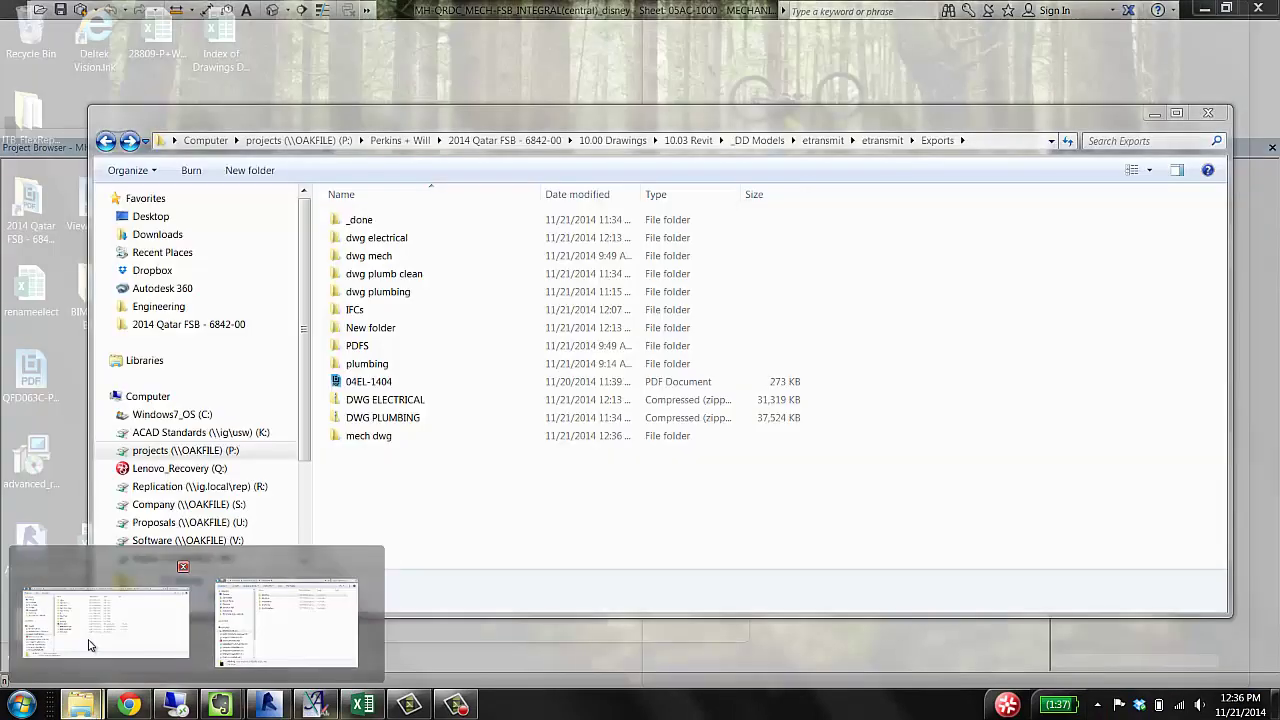
Step: Open the mech dwg folder in Explorer, widen the Name column, and select the 05AC-1000 drawing
click(88, 655)
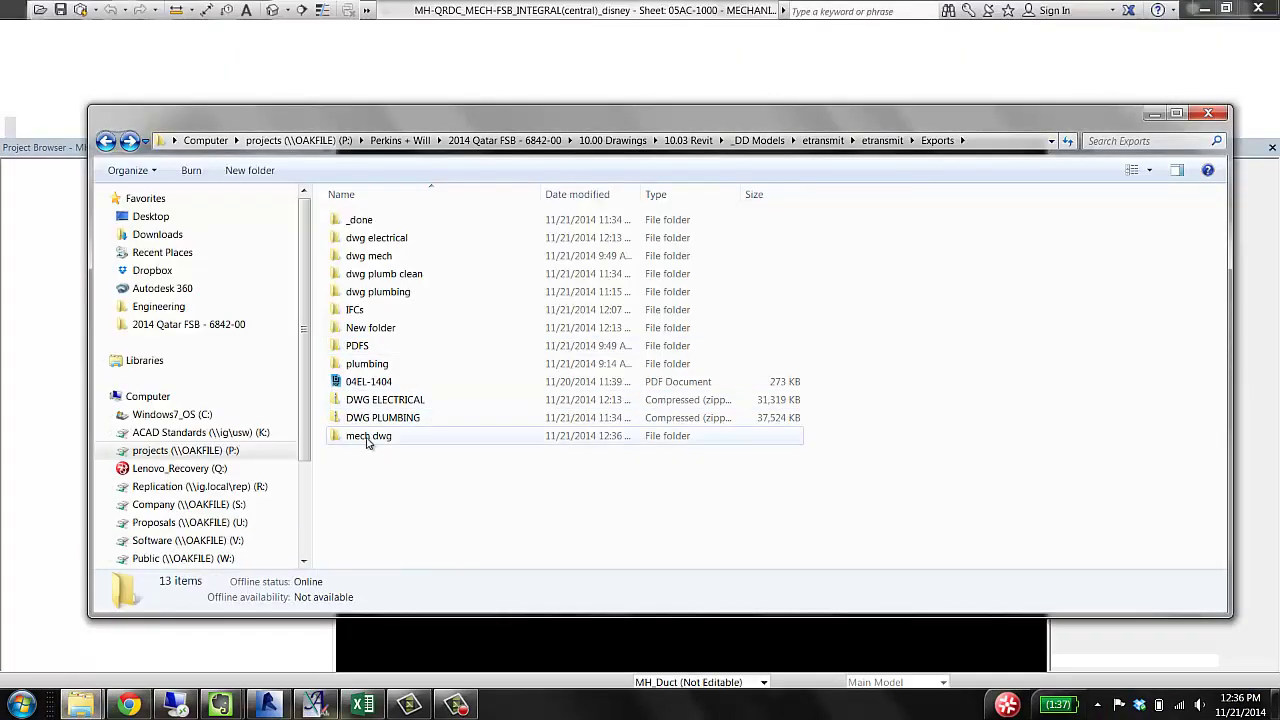
double_click(367, 437)
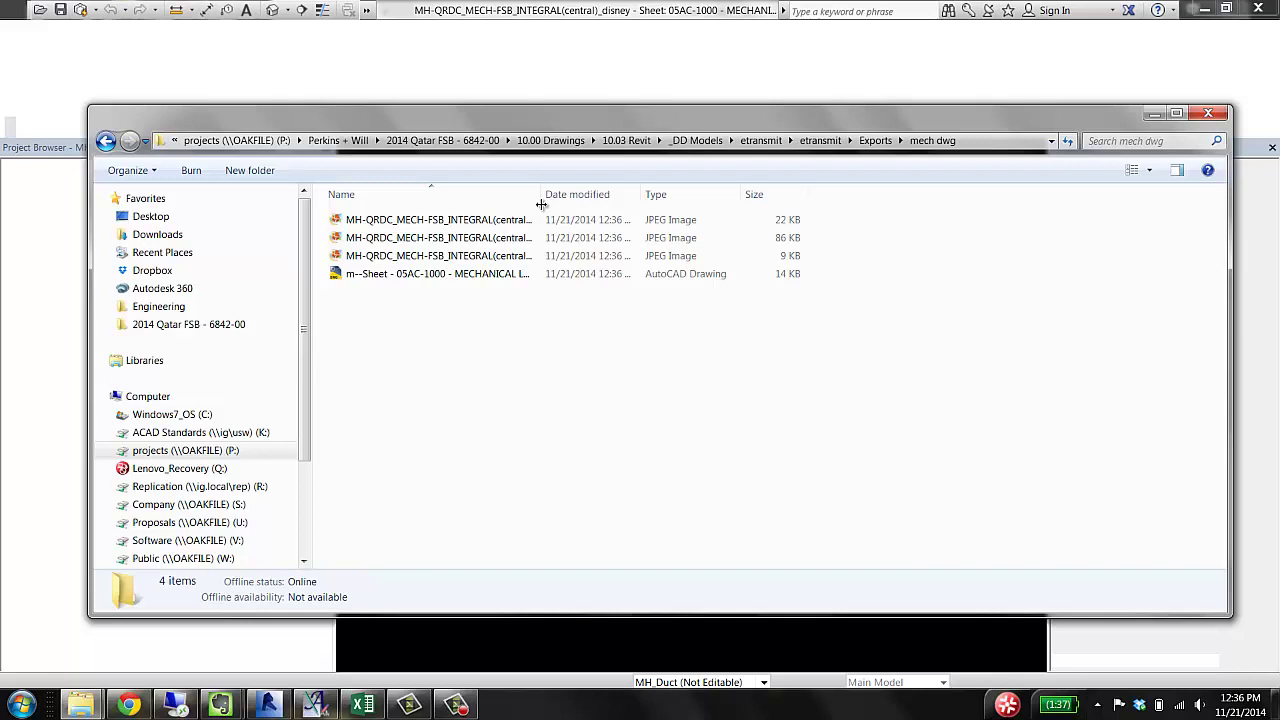
drag(541, 204, 880, 204)
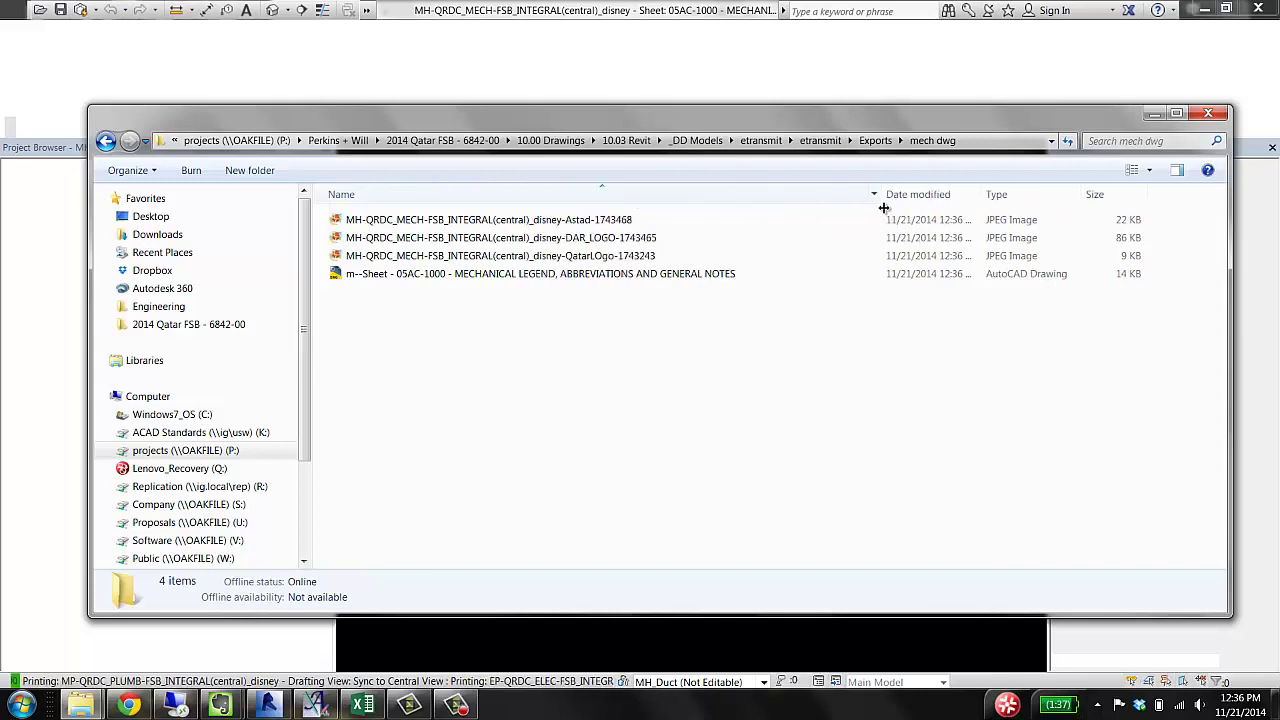
click(390, 278)
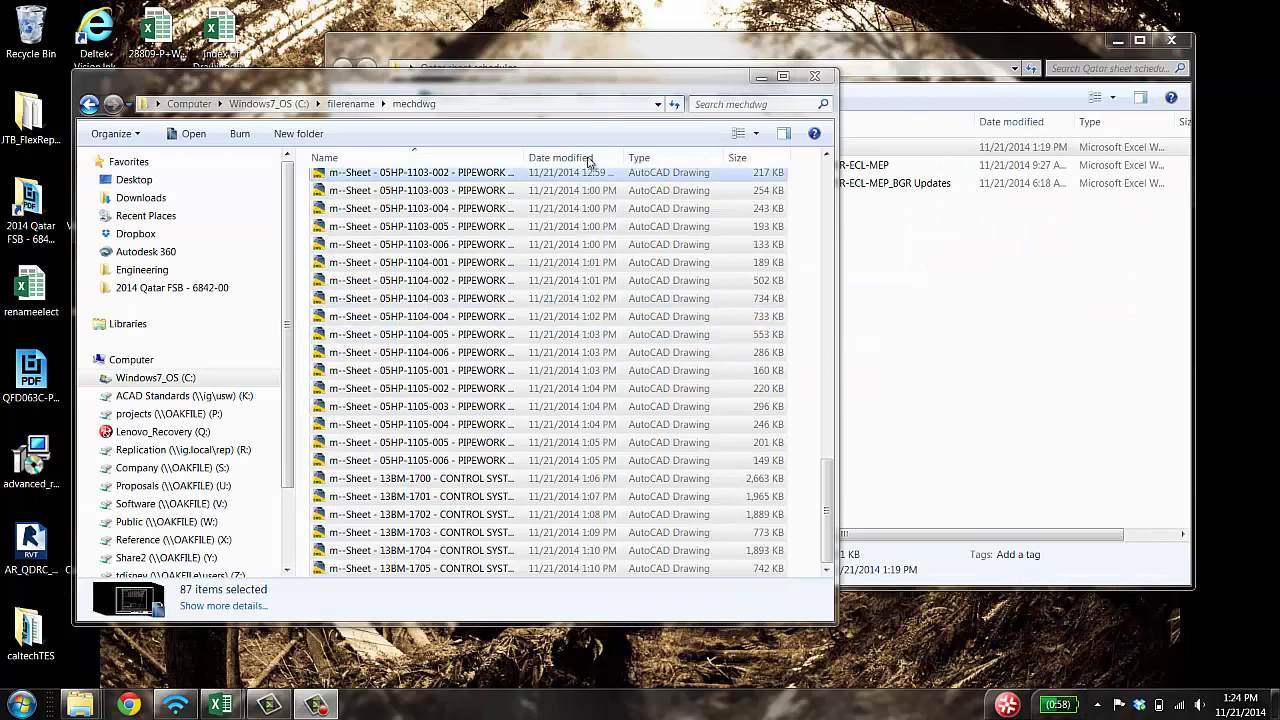
Step: Narrow the selection and open the 05AC-1000 MECHANICAL LEGEND drawing after widening the Name column
click(624, 336)
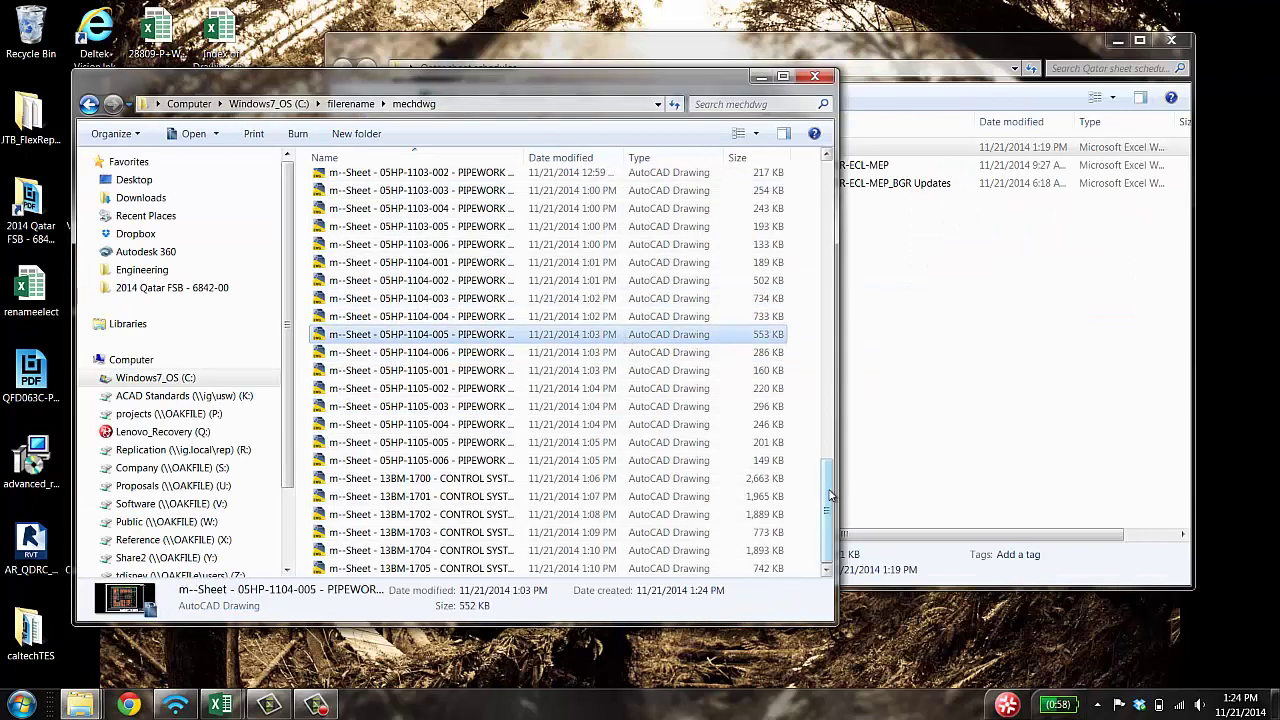
scroll(650, 495, up, 20)
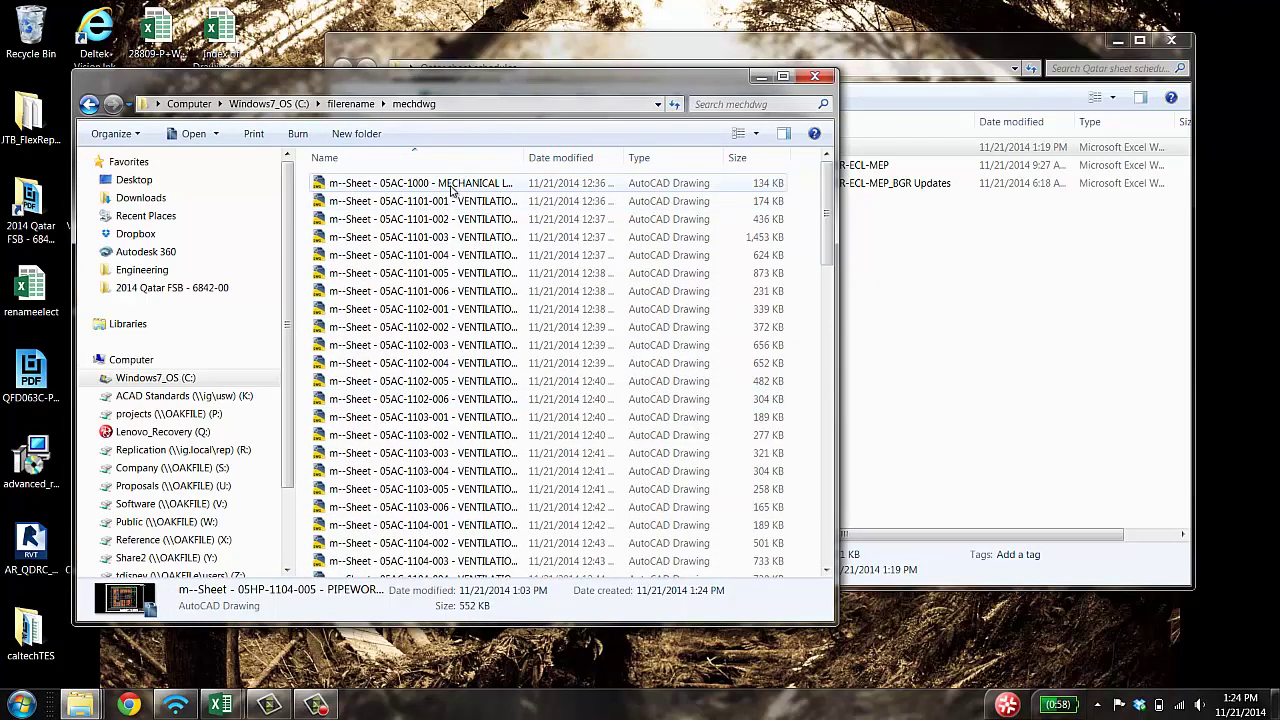
click(451, 190)
double_click(528, 157)
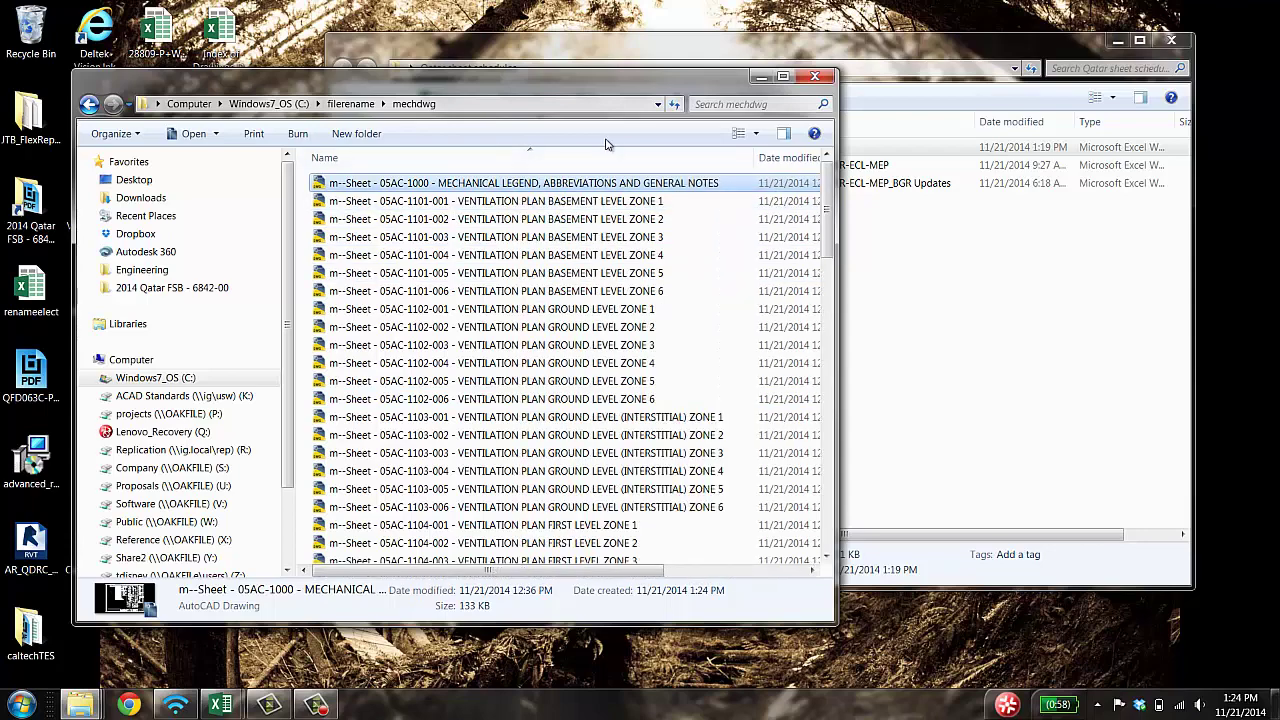
drag(832, 225, 832, 170)
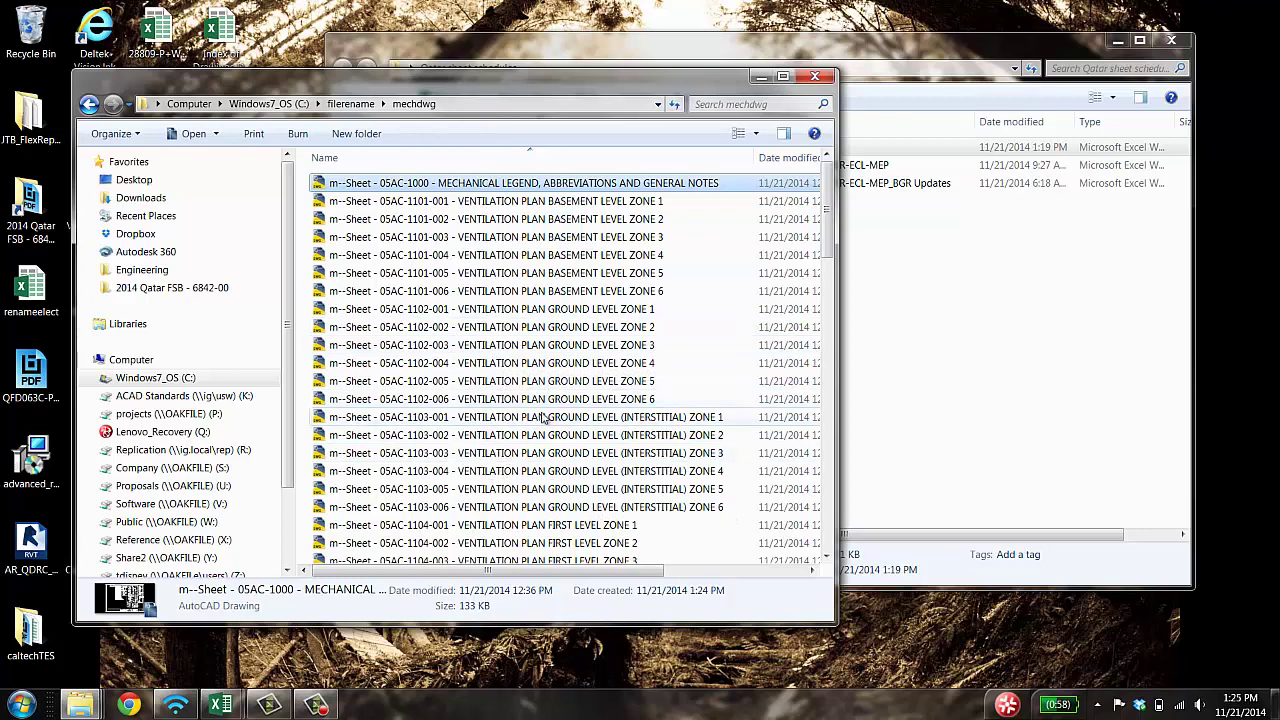
double_click(541, 187)
Step: Select the 05AC-1102-004 drawing and bring up the Start menu program list
click(560, 362)
scroll(570, 400, down, 20)
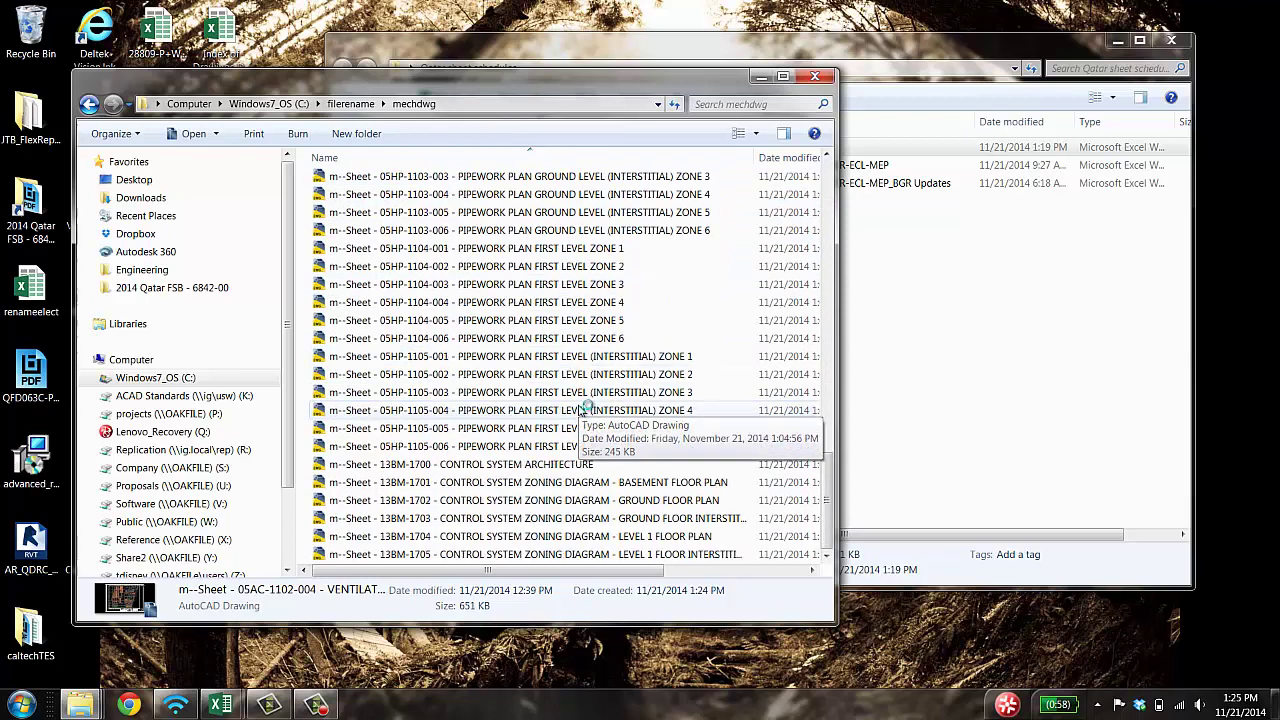
scroll(578, 410, up, 15)
scroll(580, 403, up, 3)
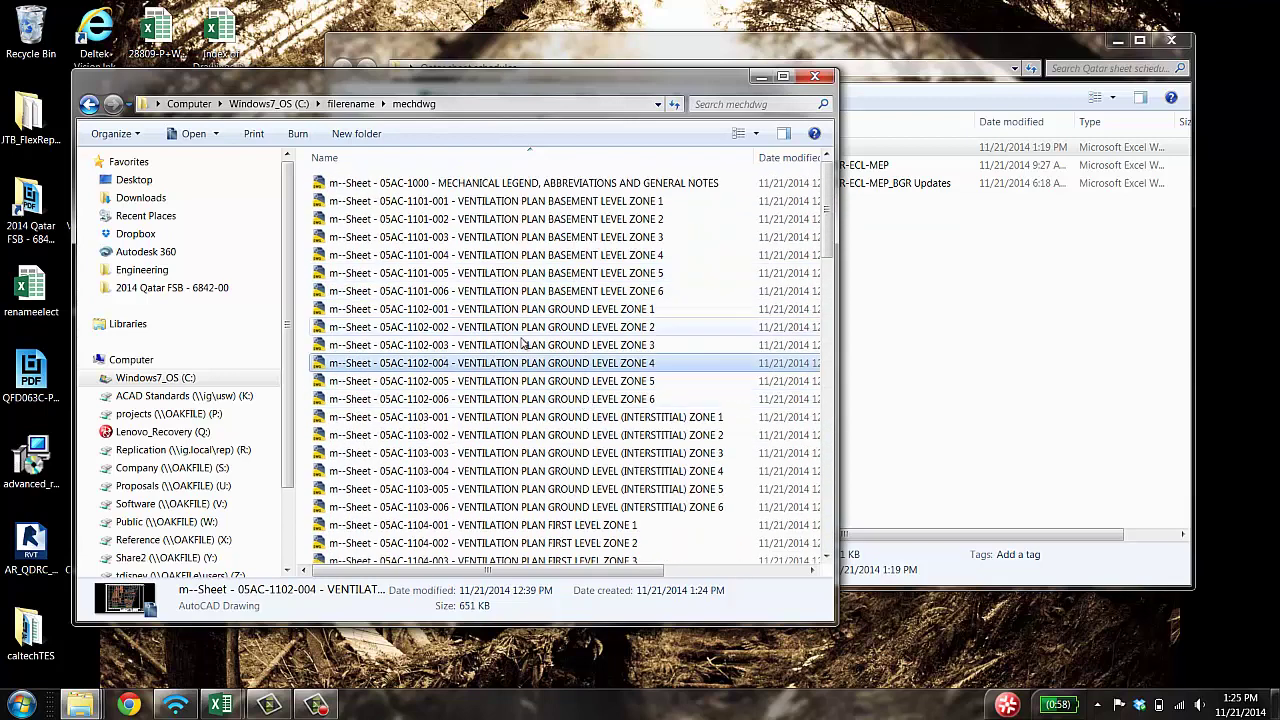
click(34, 708)
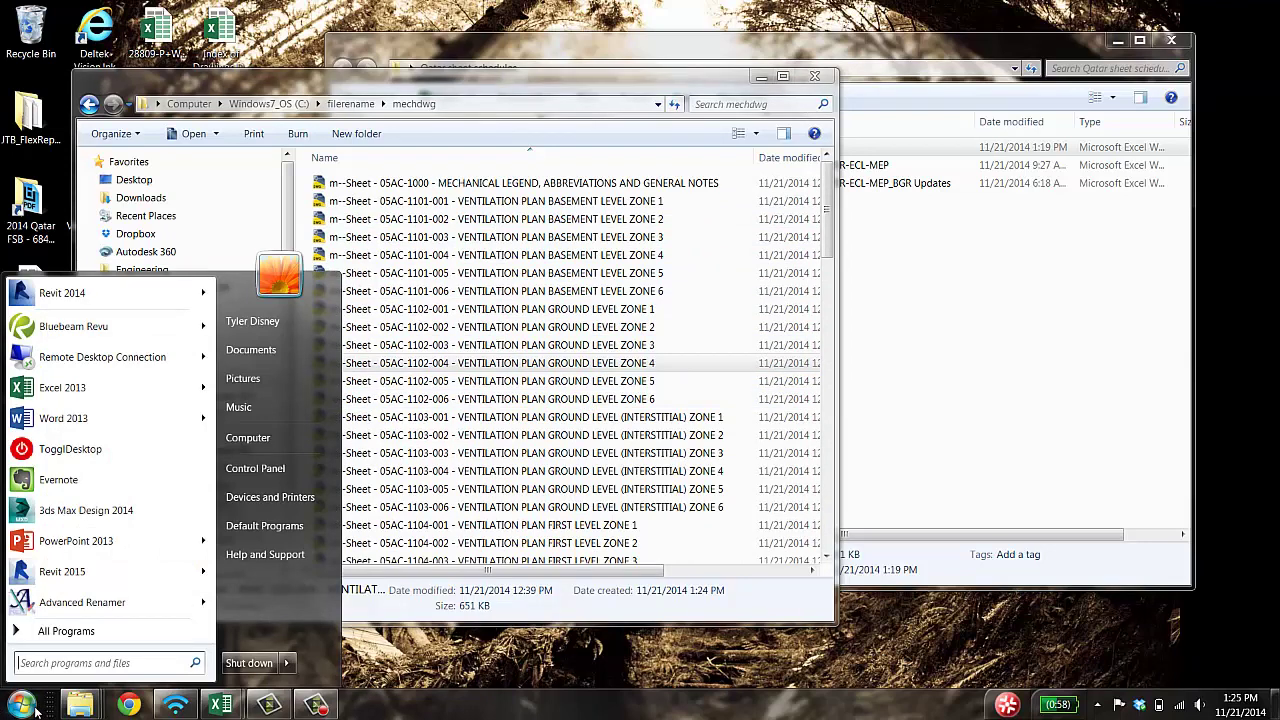
Step: Launch Advanced Renamer and add all 86 drawings from the mechdwg folder
click(108, 609)
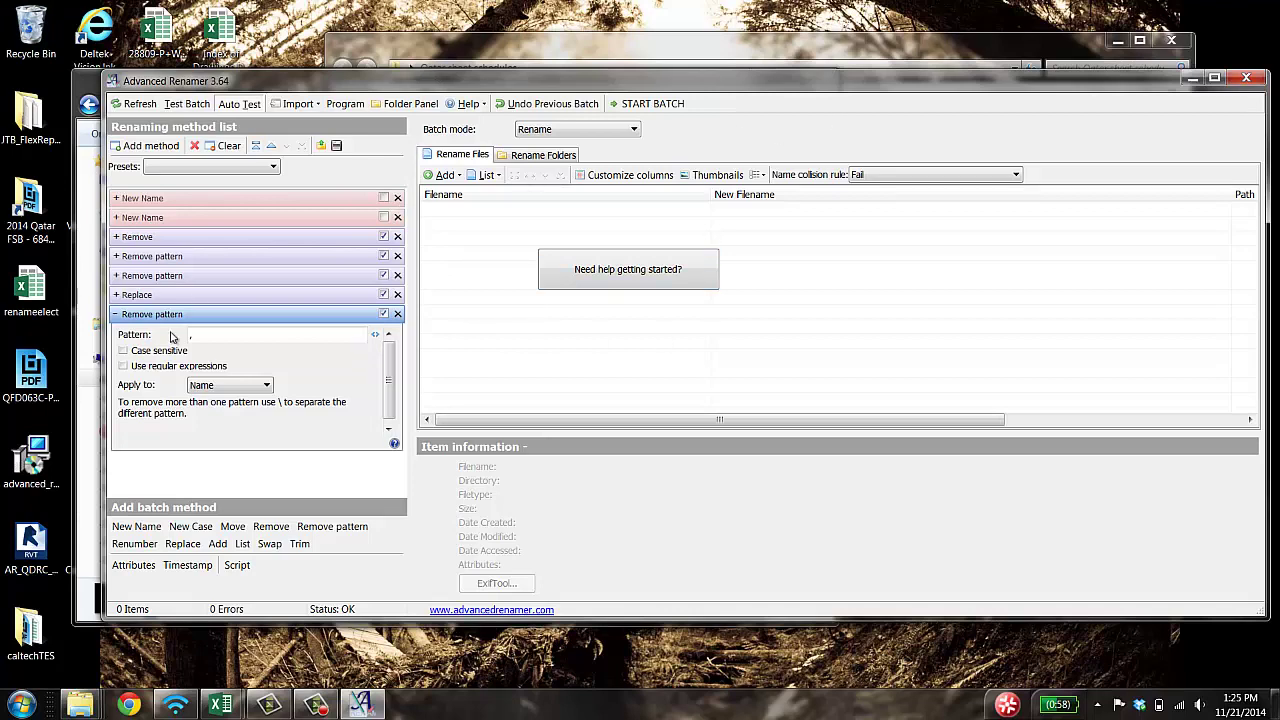
click(452, 176)
click(465, 194)
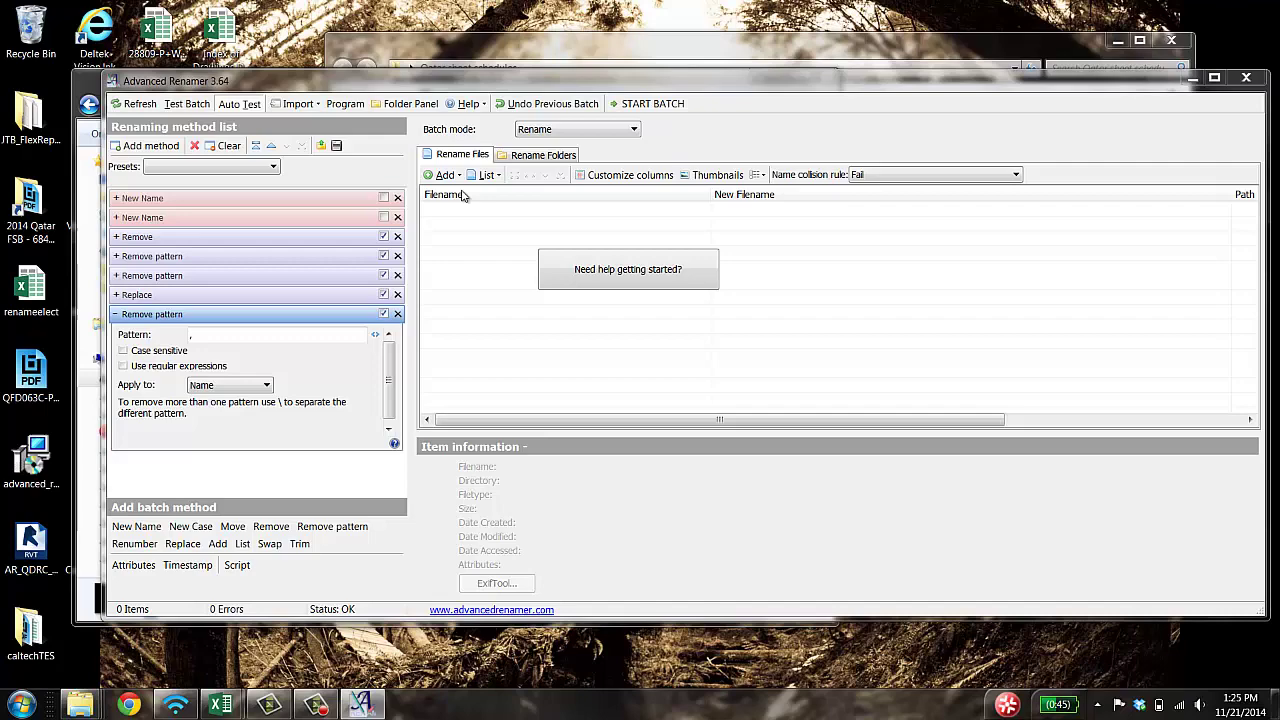
click(582, 84)
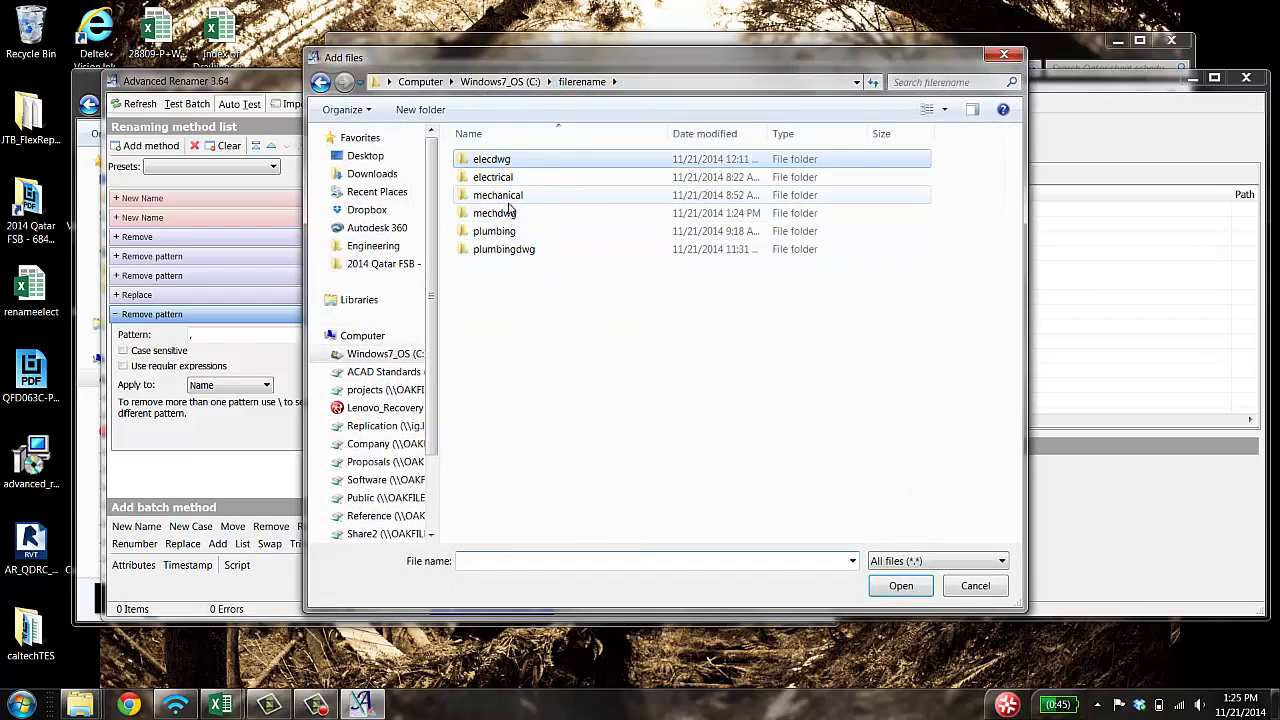
double_click(494, 212)
click(510, 160)
scroll(600, 450, down, 20)
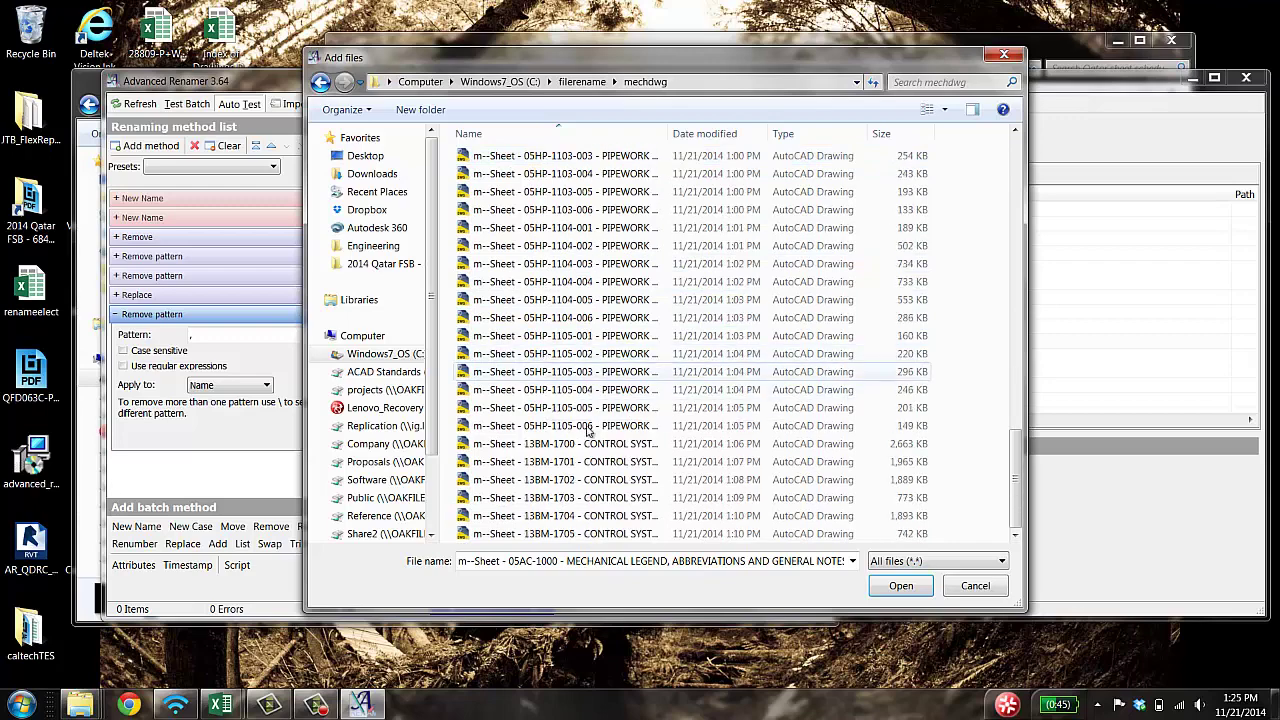
shift+click(636, 531)
click(901, 586)
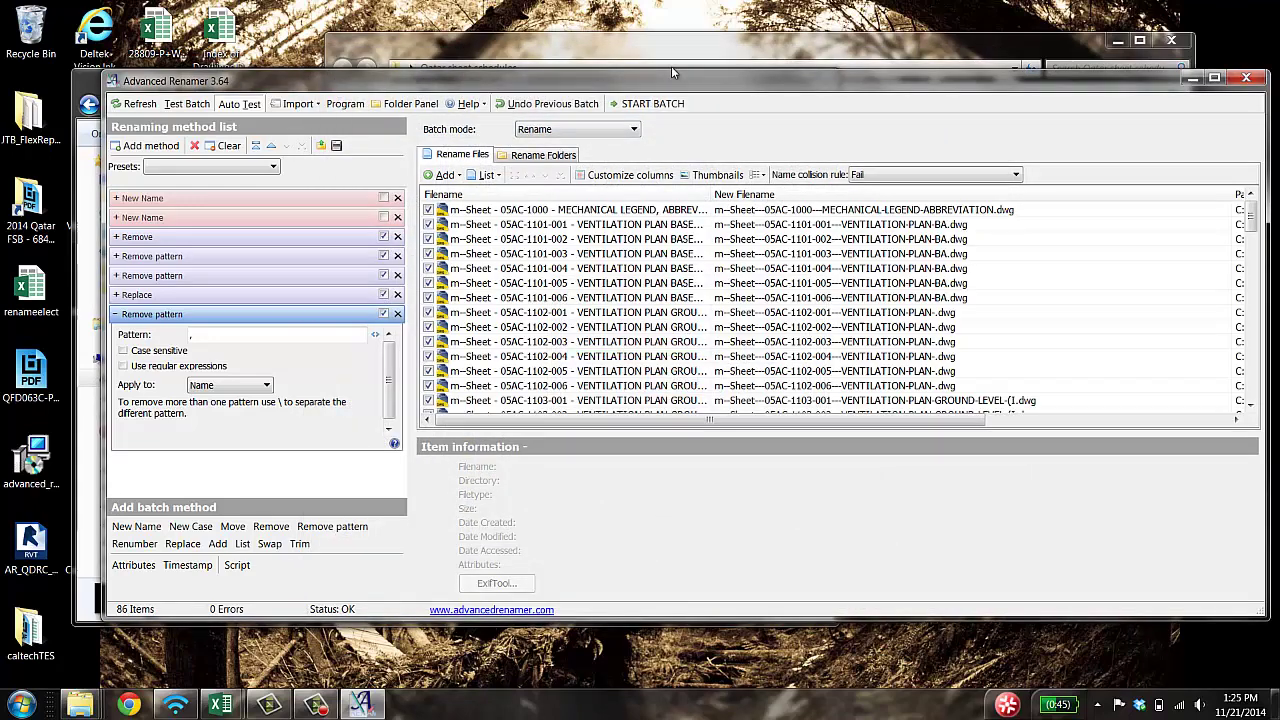
Step: Maximize Advanced Renamer and widen the Filename column to show full original names
double_click(672, 80)
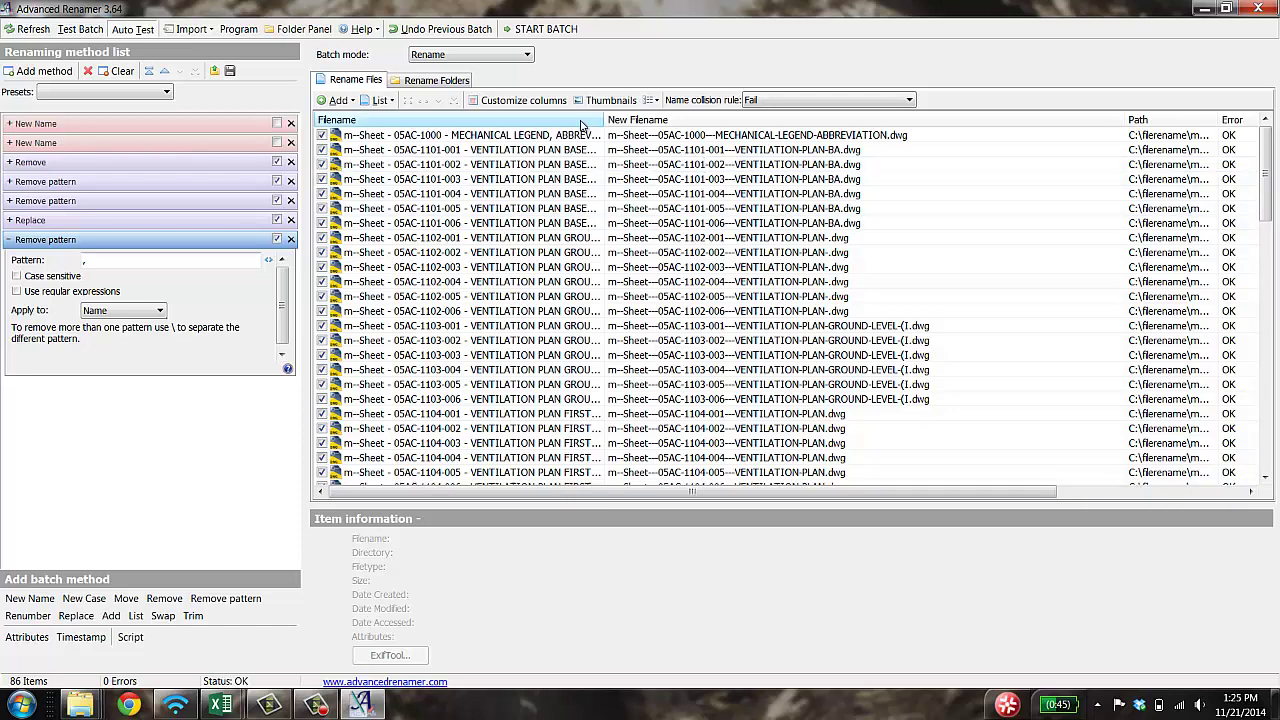
drag(601, 118, 858, 118)
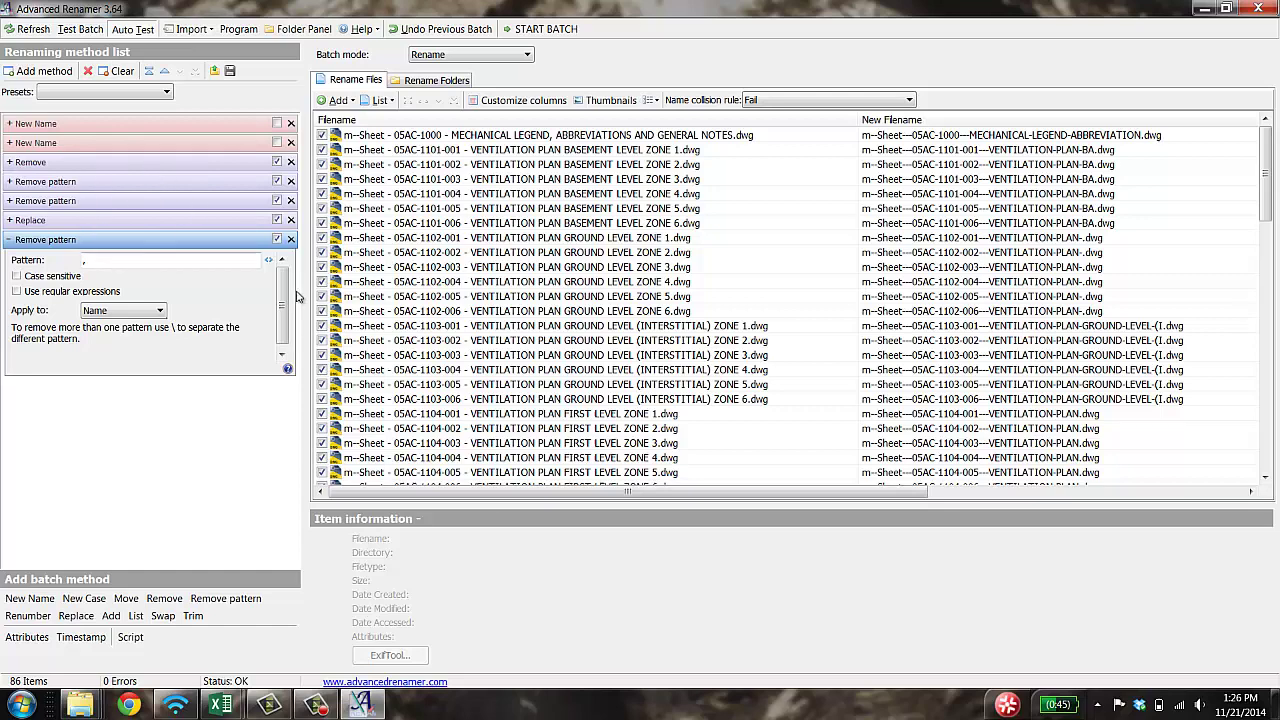
Step: Browse the Add method menu without adding anything, then expand the first Remove pattern method
click(42, 71)
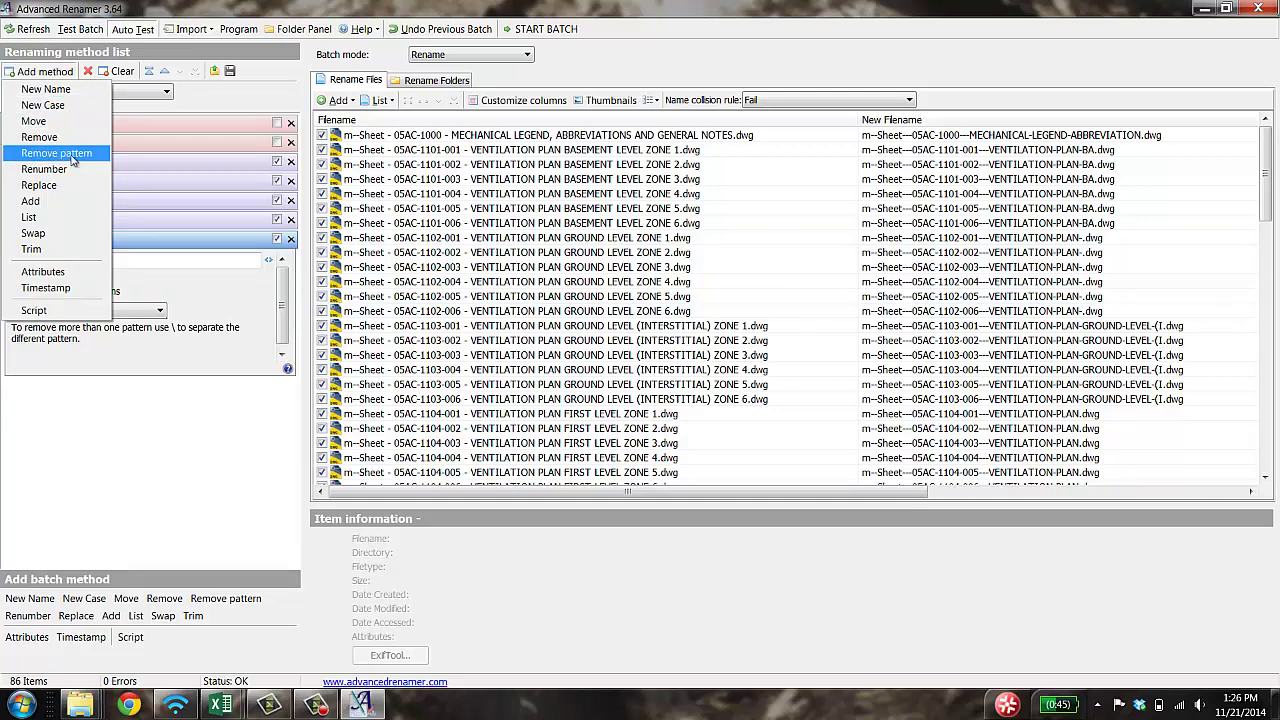
click(214, 425)
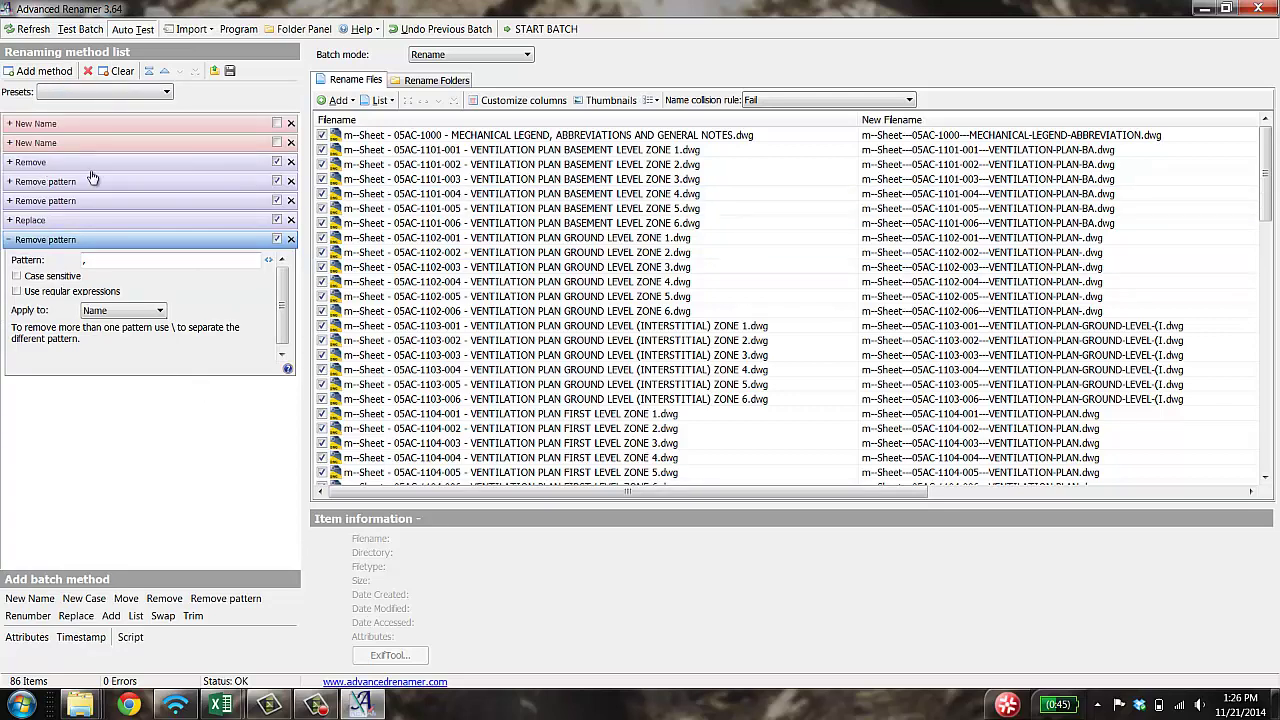
click(10, 163)
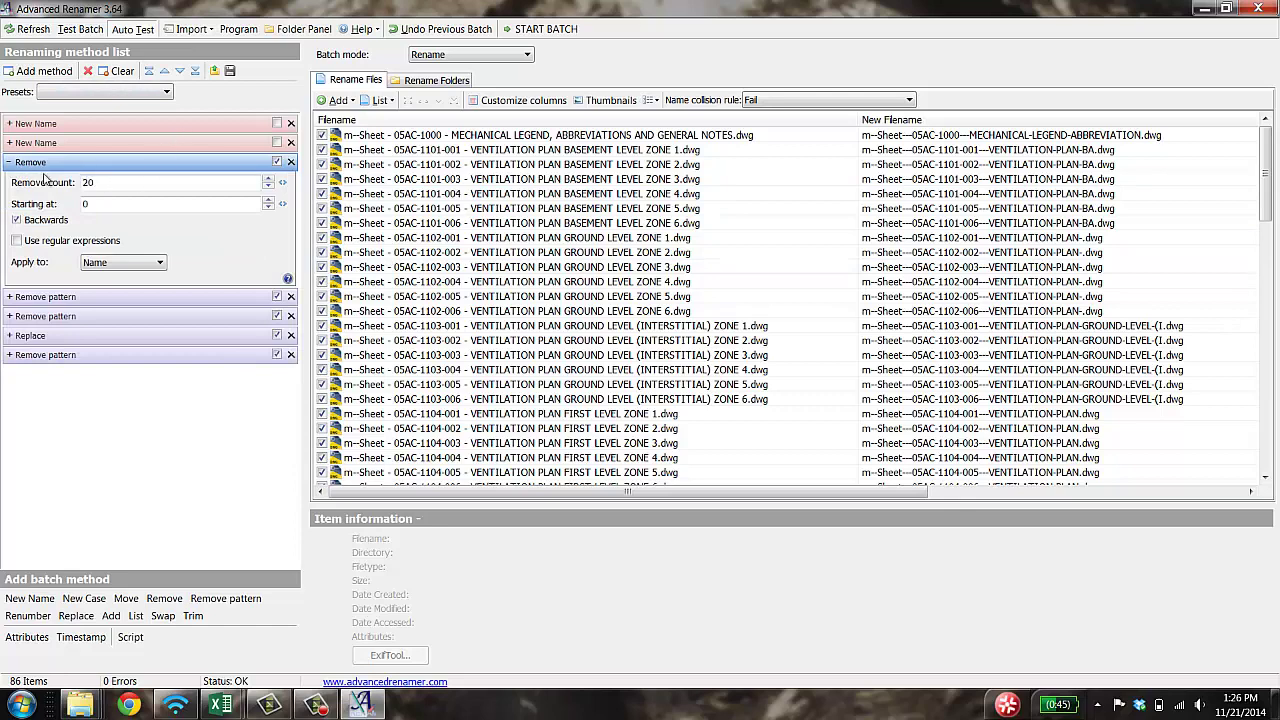
click(10, 163)
click(11, 182)
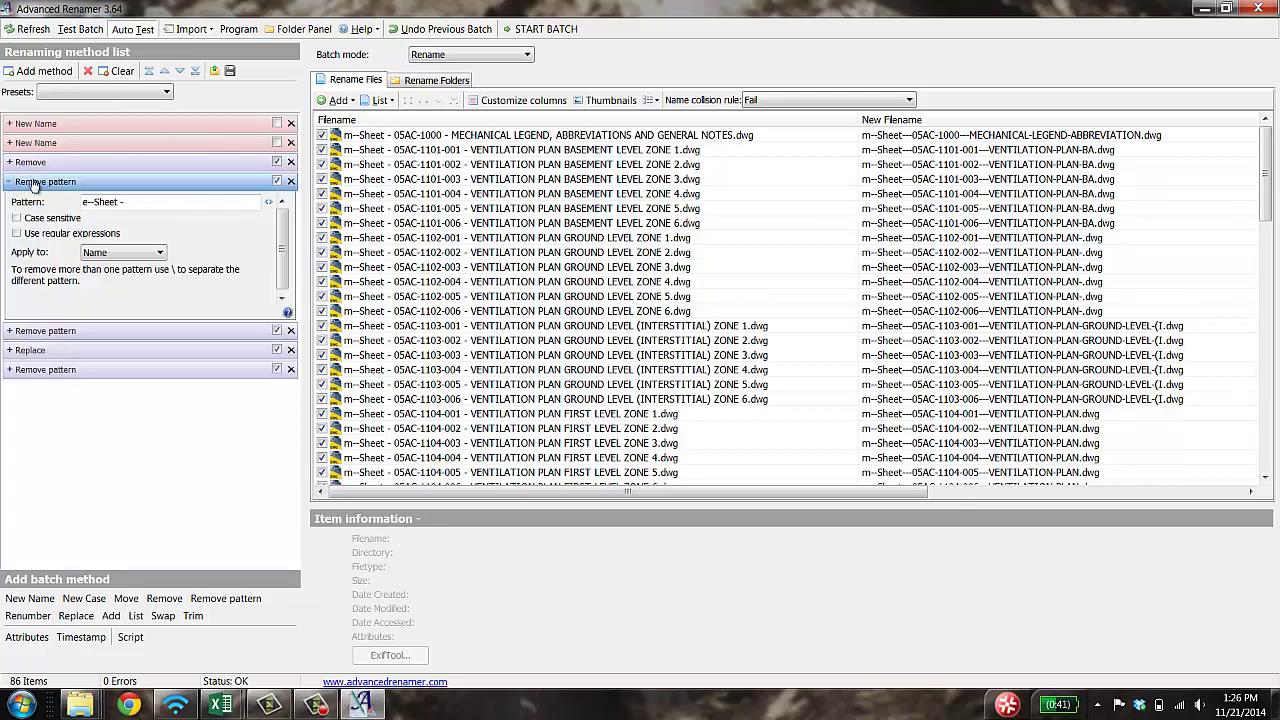
Step: Change the first Remove pattern from 'e--Sheet -' to 'm--Sheet -'
double_click(141, 203)
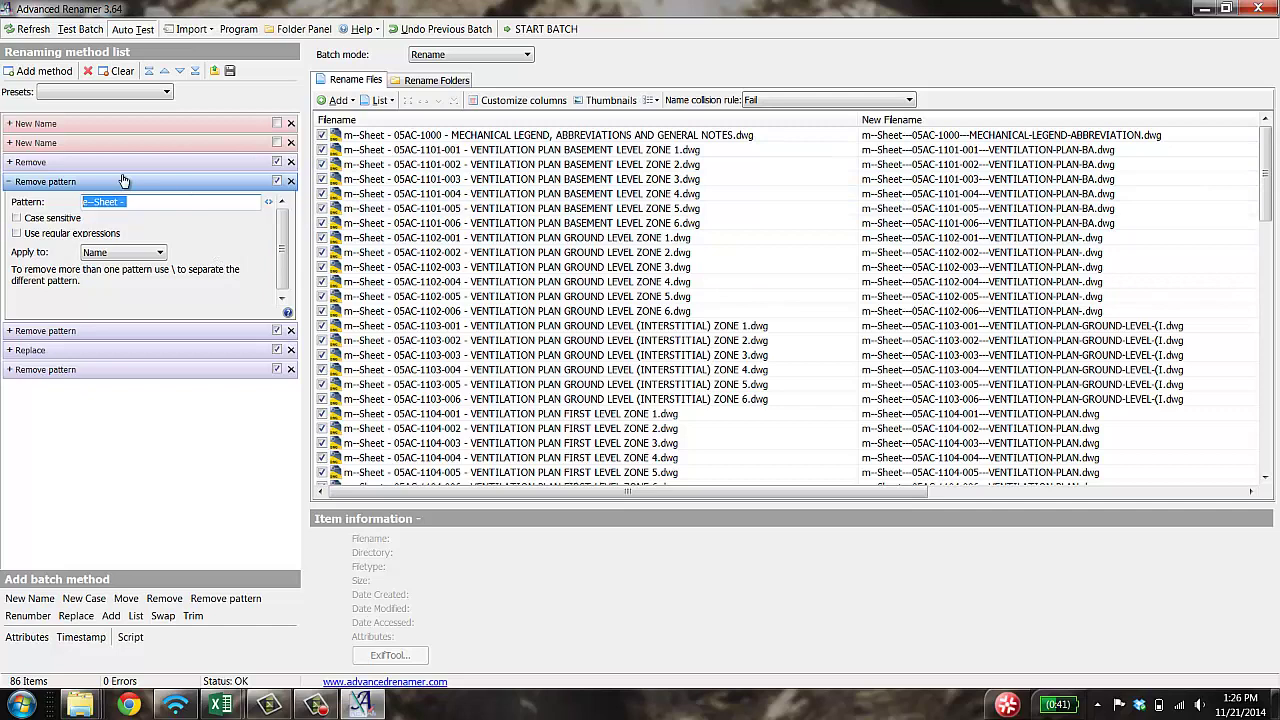
click(112, 204)
double_click(100, 204)
text(m--)
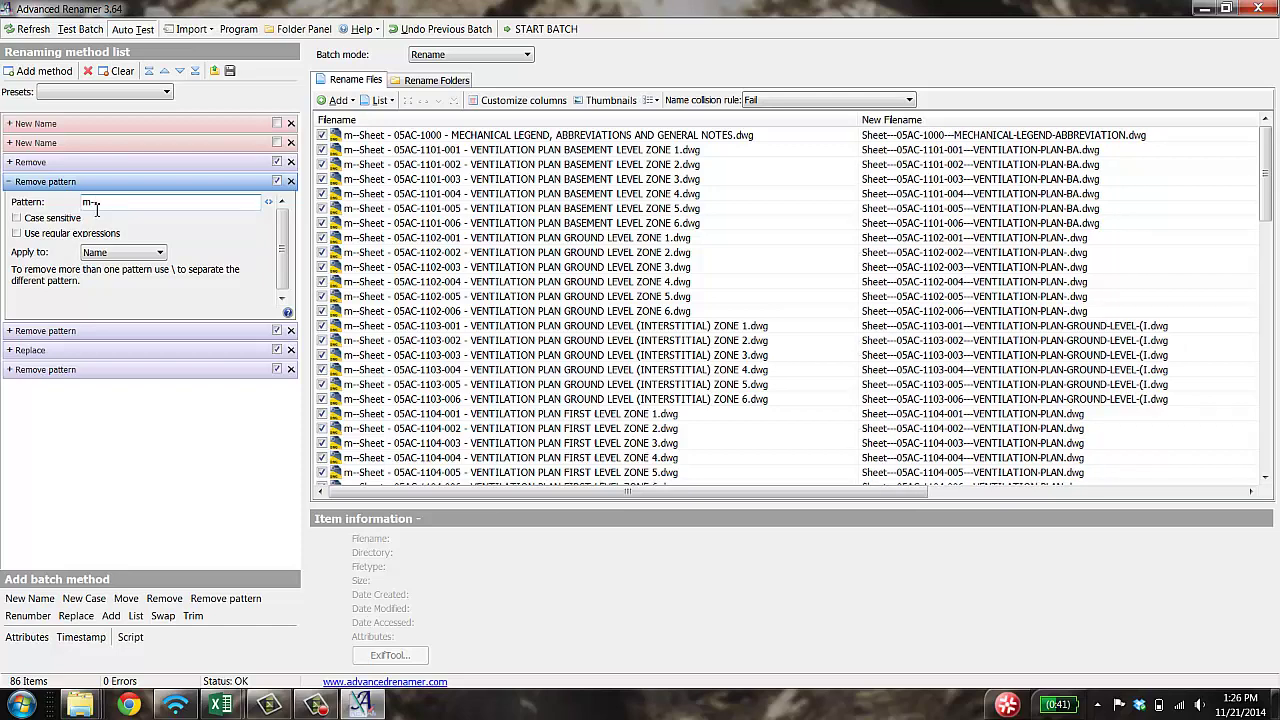
text(Sheet -)
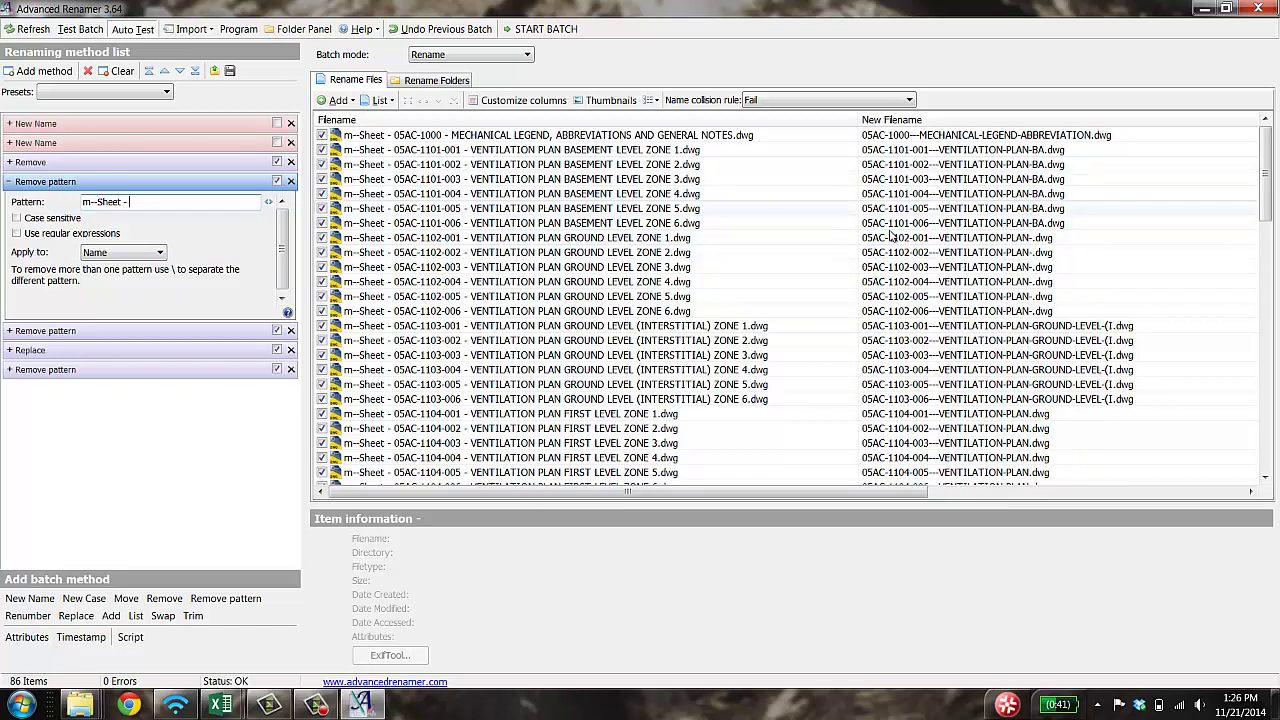
Step: Review the second Remove pattern, Replace and last Remove pattern method settings
click(10, 184)
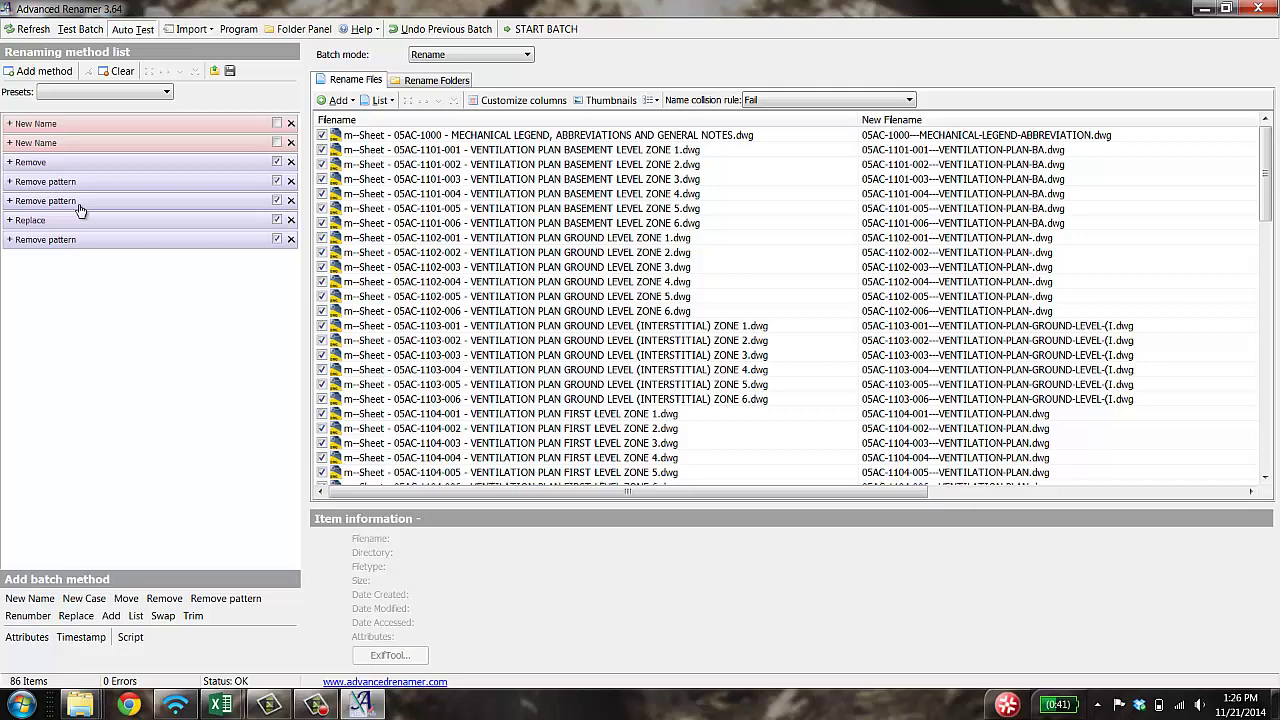
click(10, 202)
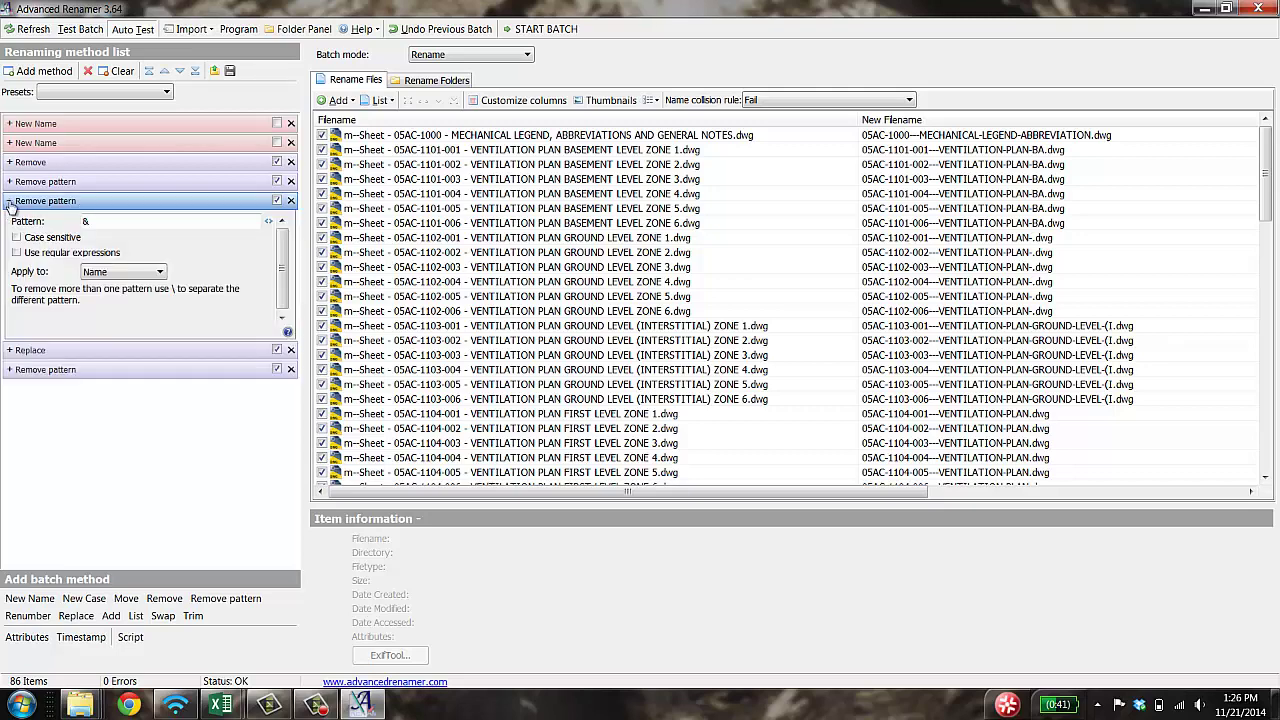
click(10, 201)
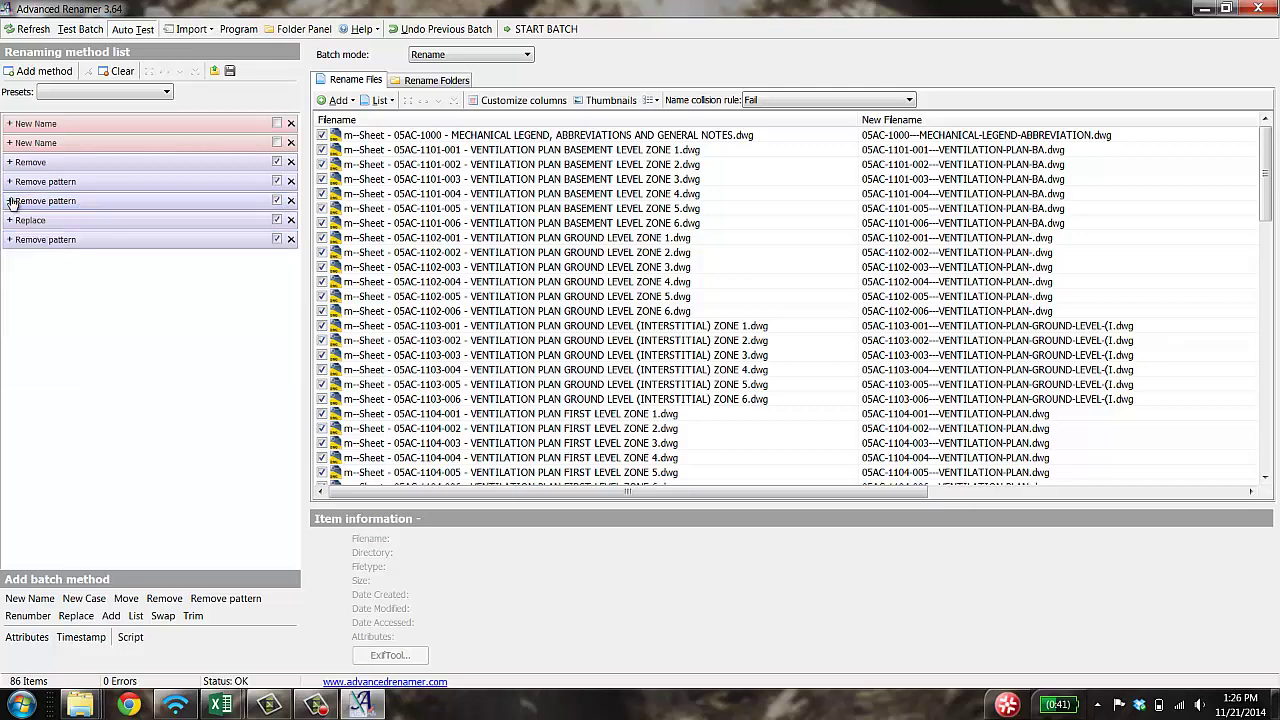
click(10, 220)
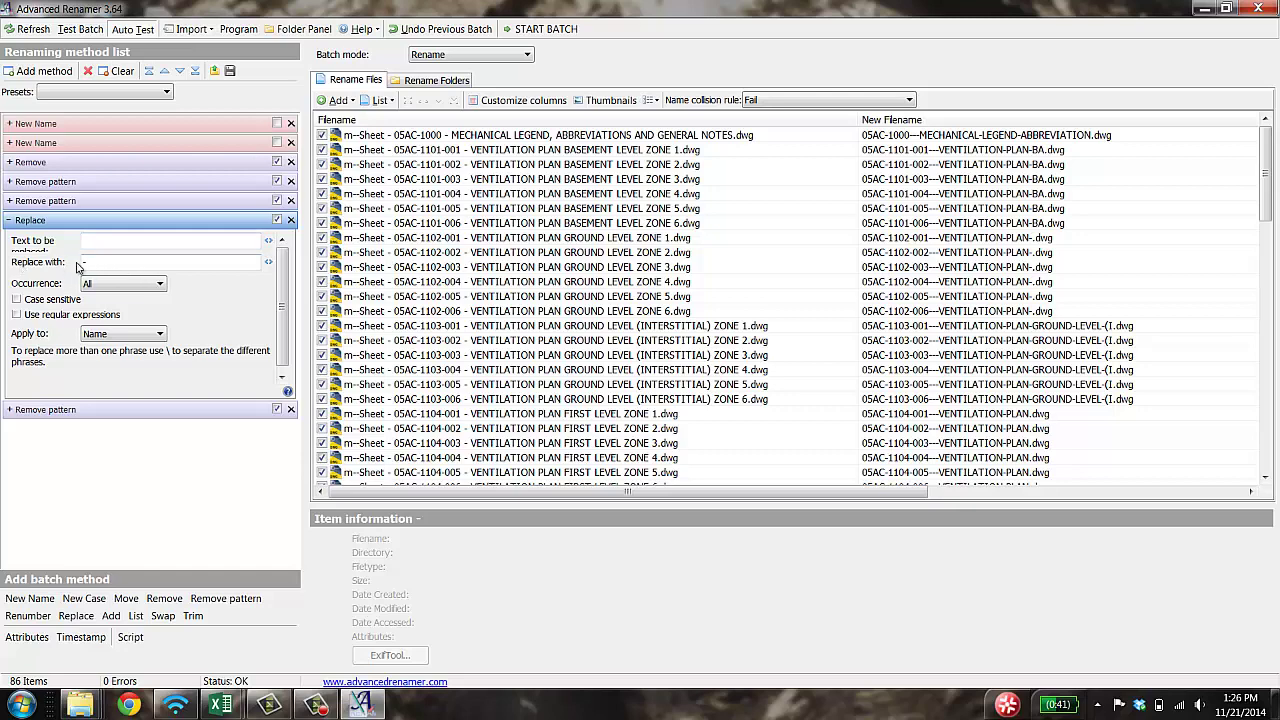
click(12, 414)
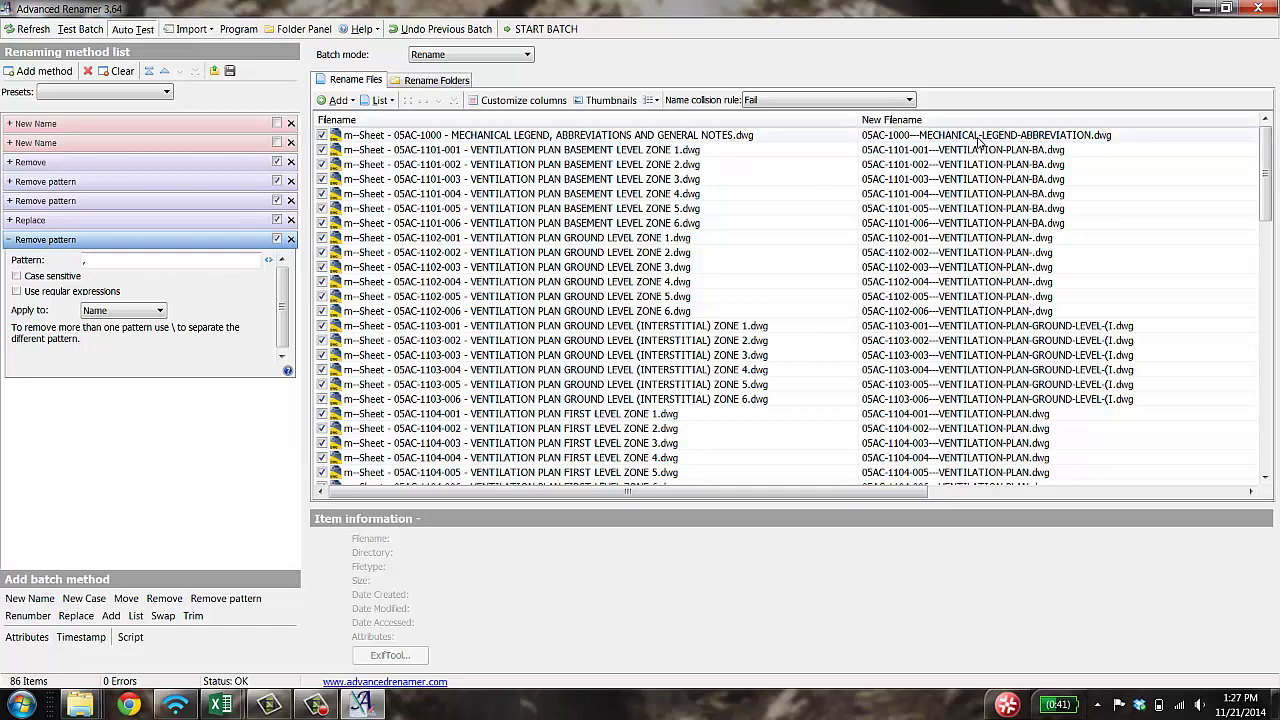
click(9, 240)
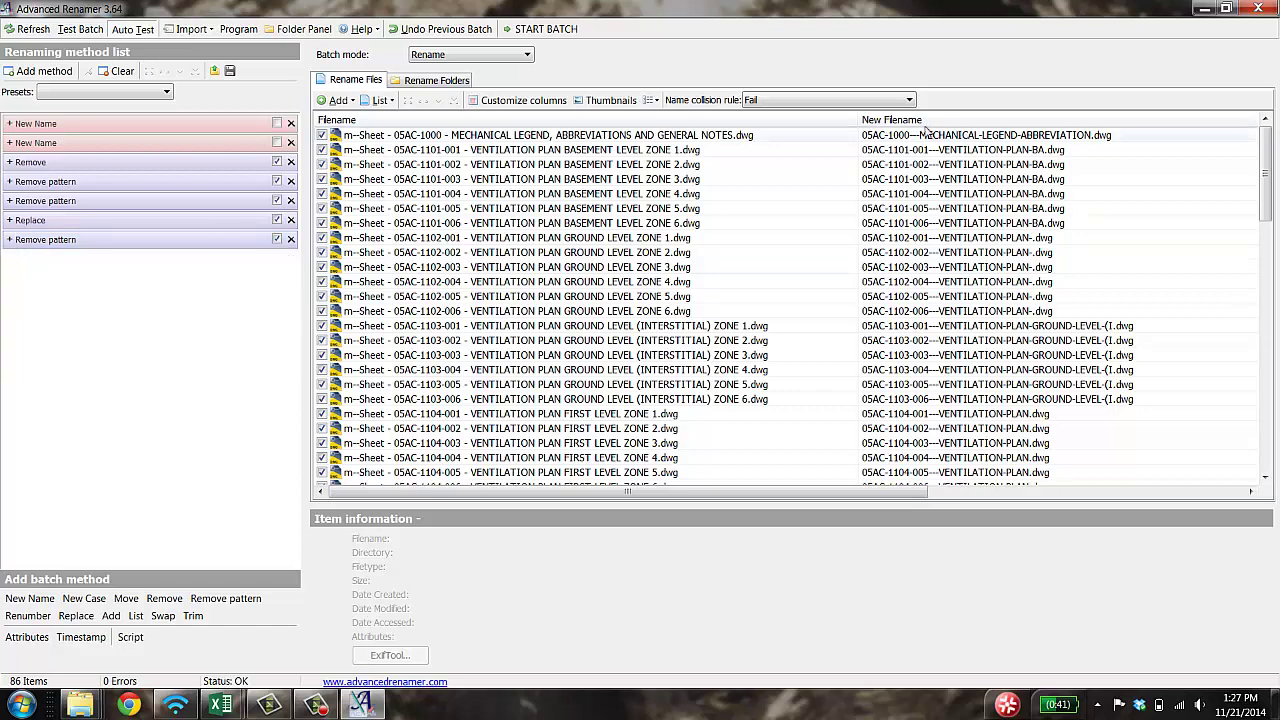
click(10, 162)
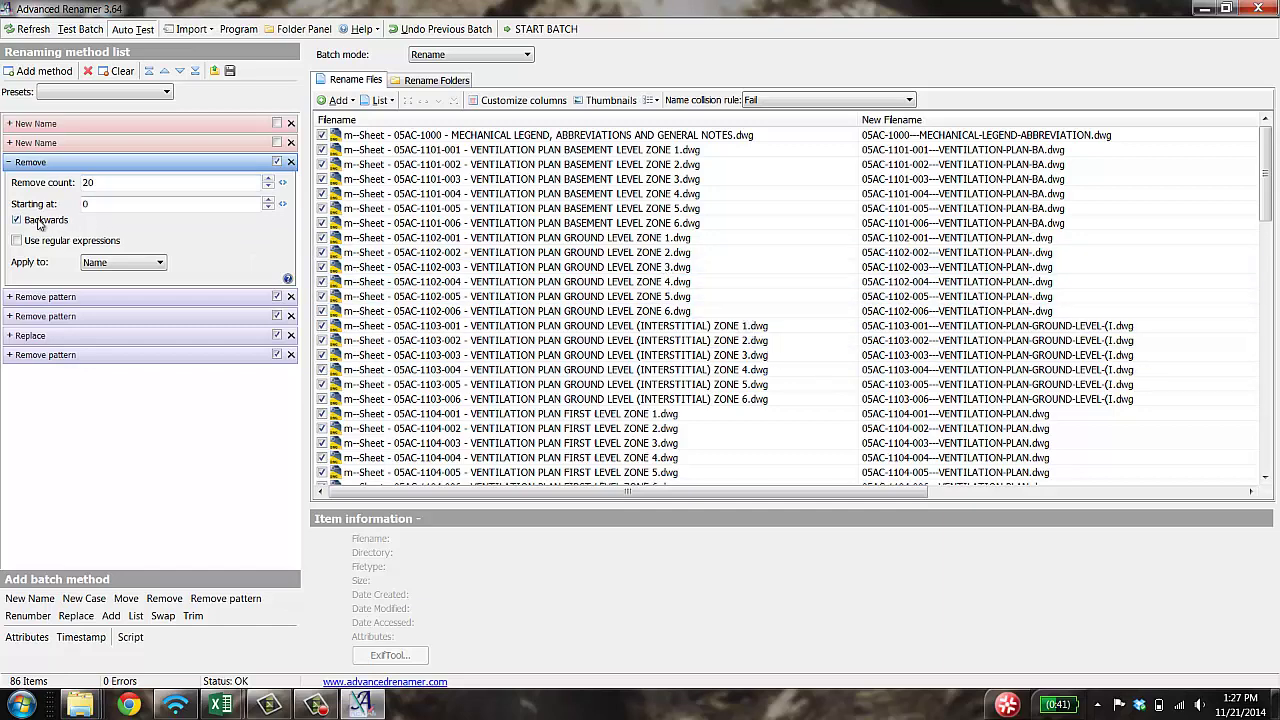
click(277, 162)
click(277, 162)
click(277, 162)
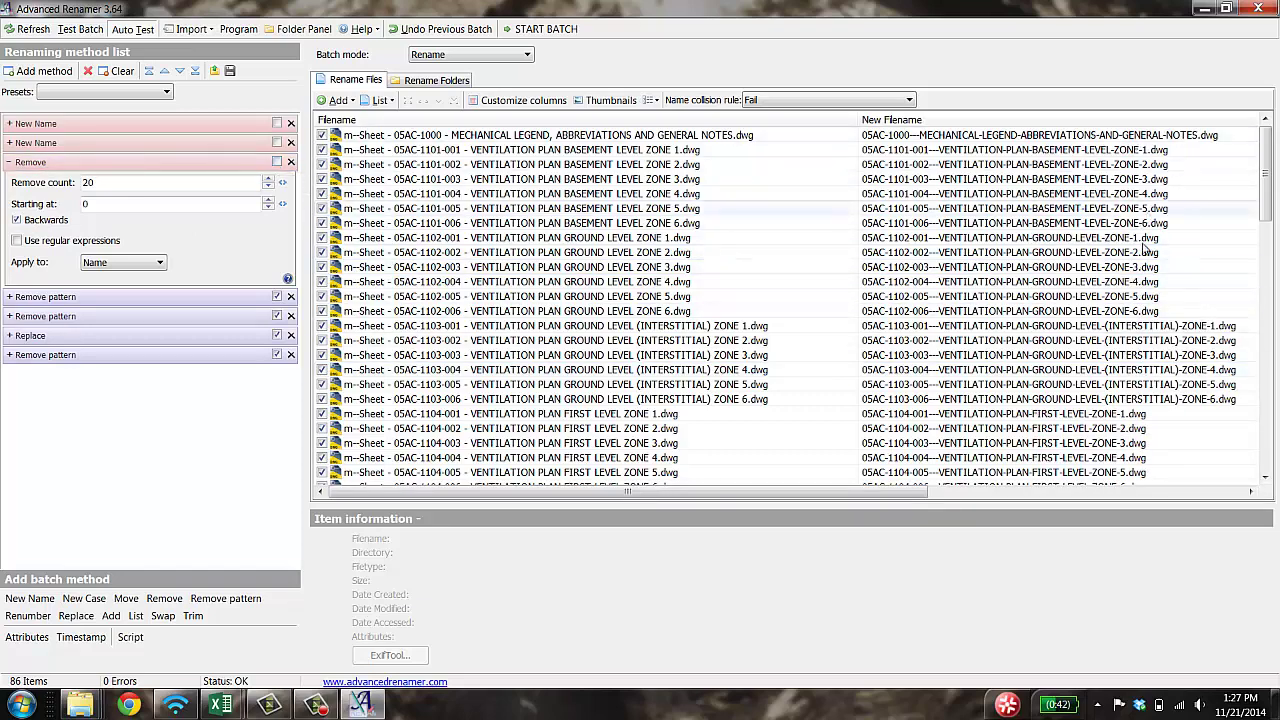
click(277, 162)
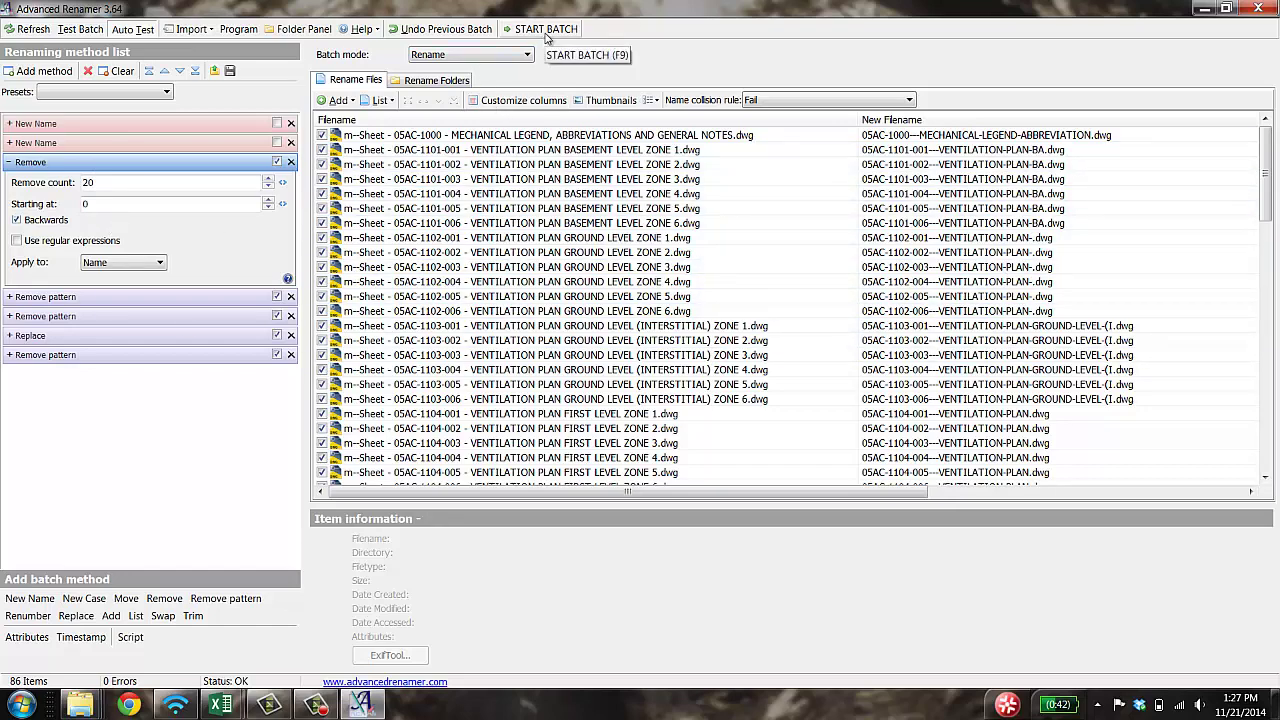
Step: Run the batch renaming all 86 drawings and check the results in the mechdwg folder
mouse_move(90, 708)
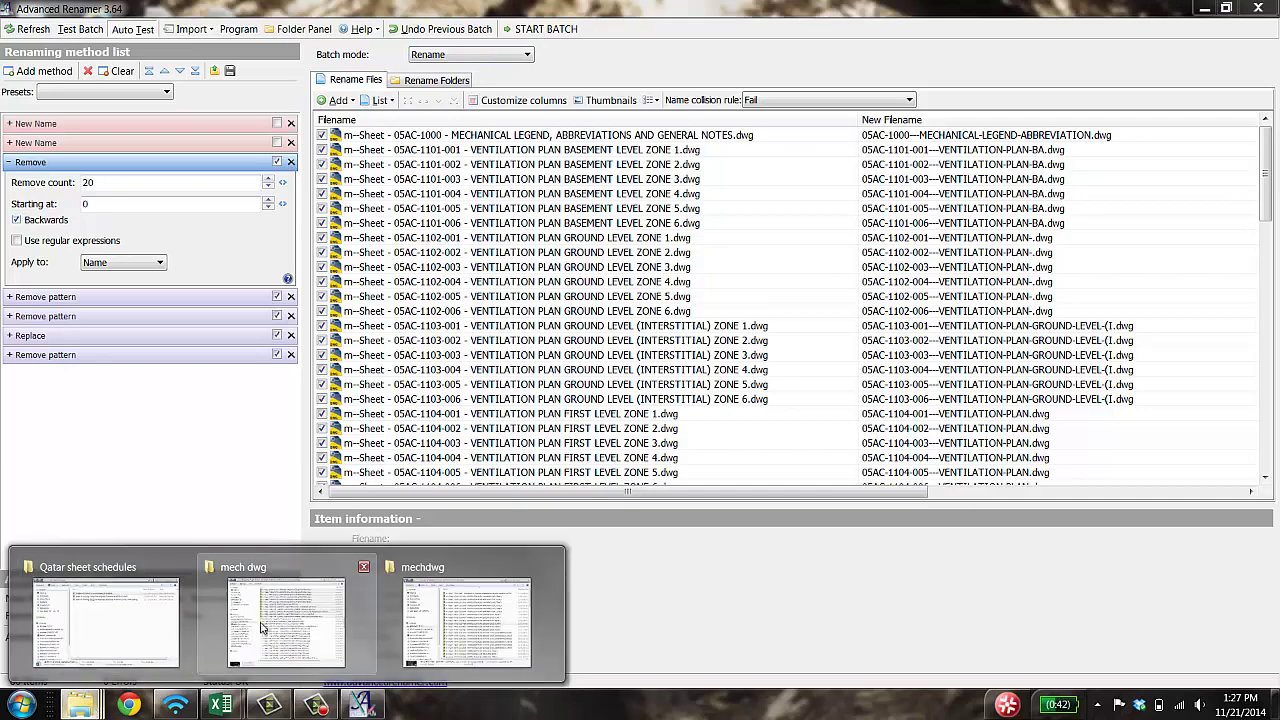
click(453, 638)
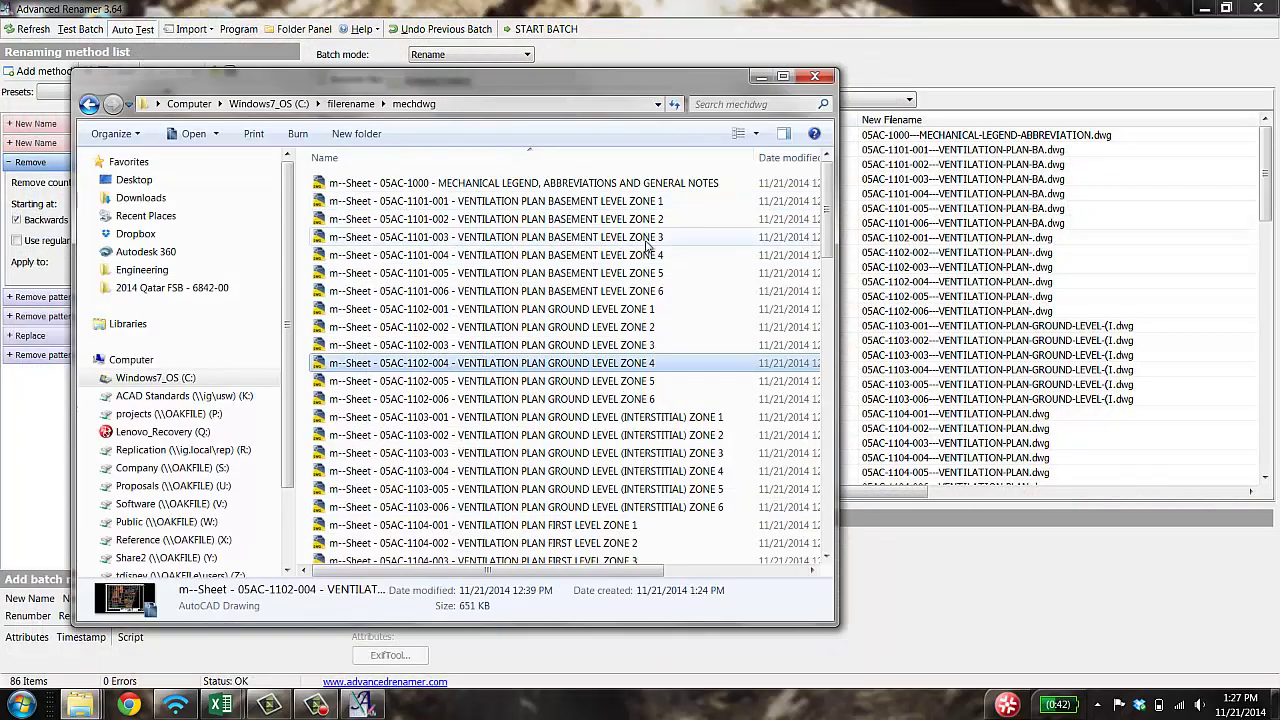
drag(462, 93, 505, 98)
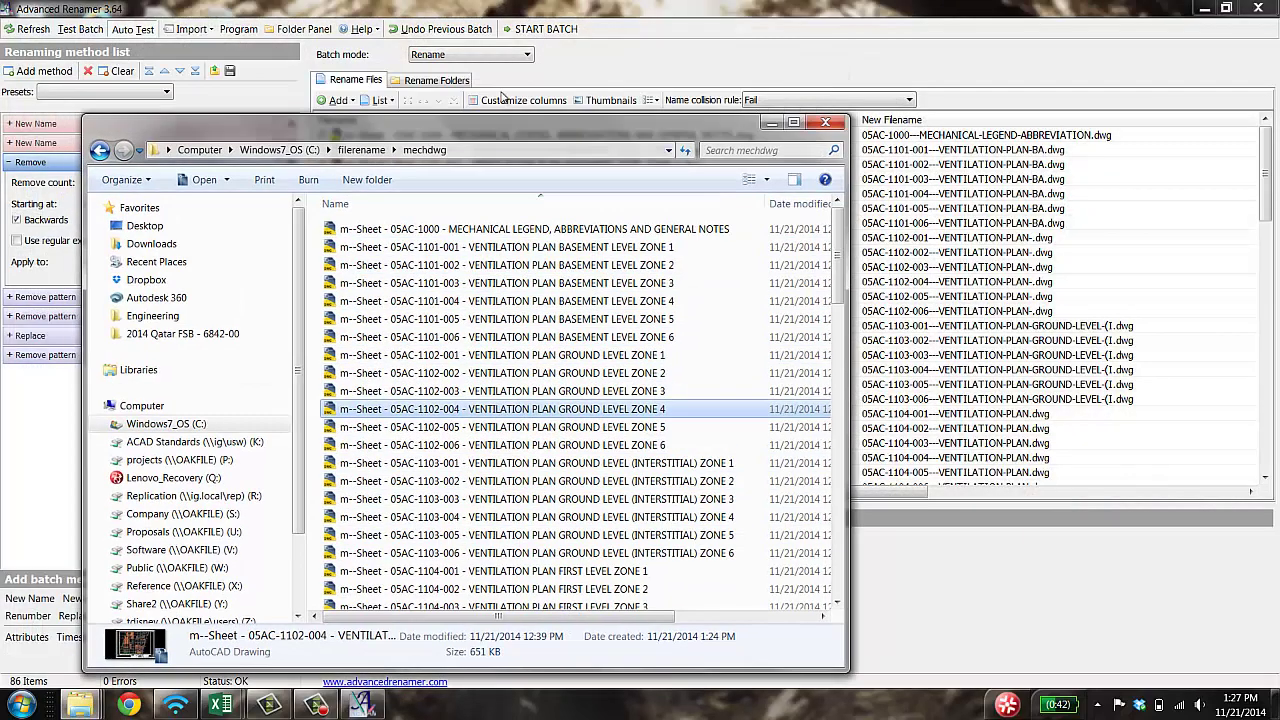
click(540, 29)
click(700, 446)
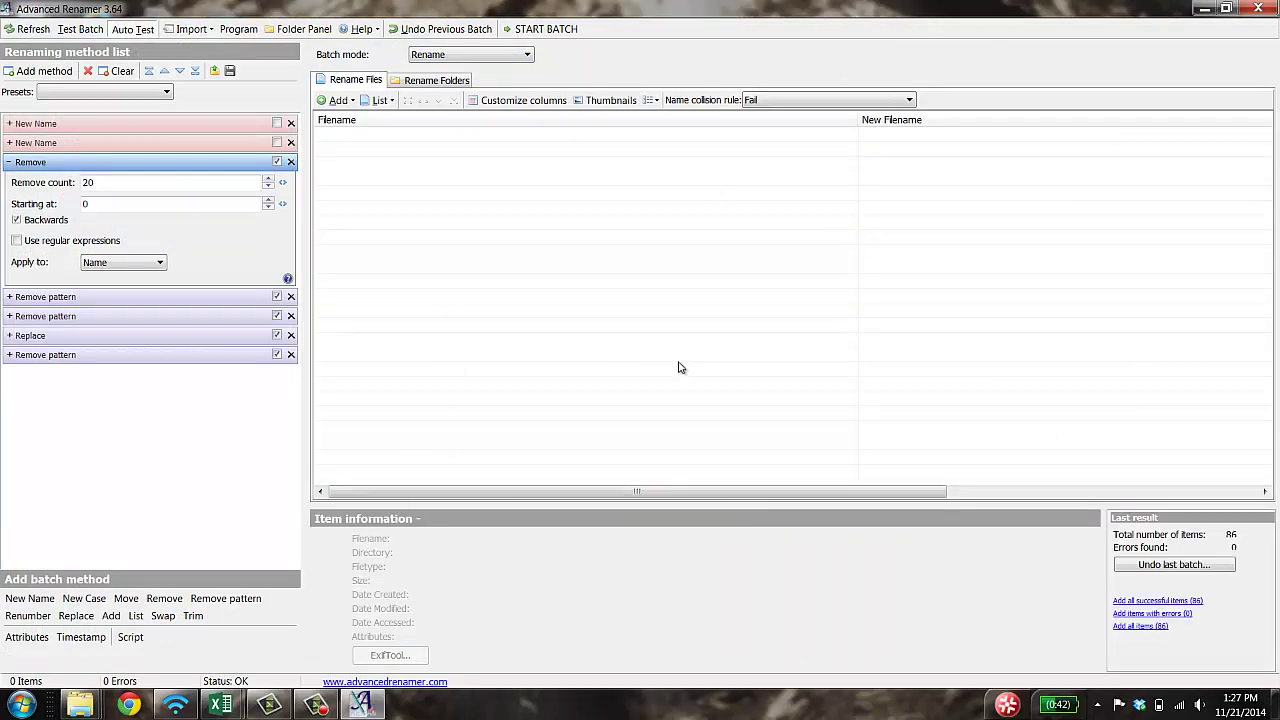
mouse_move(80, 705)
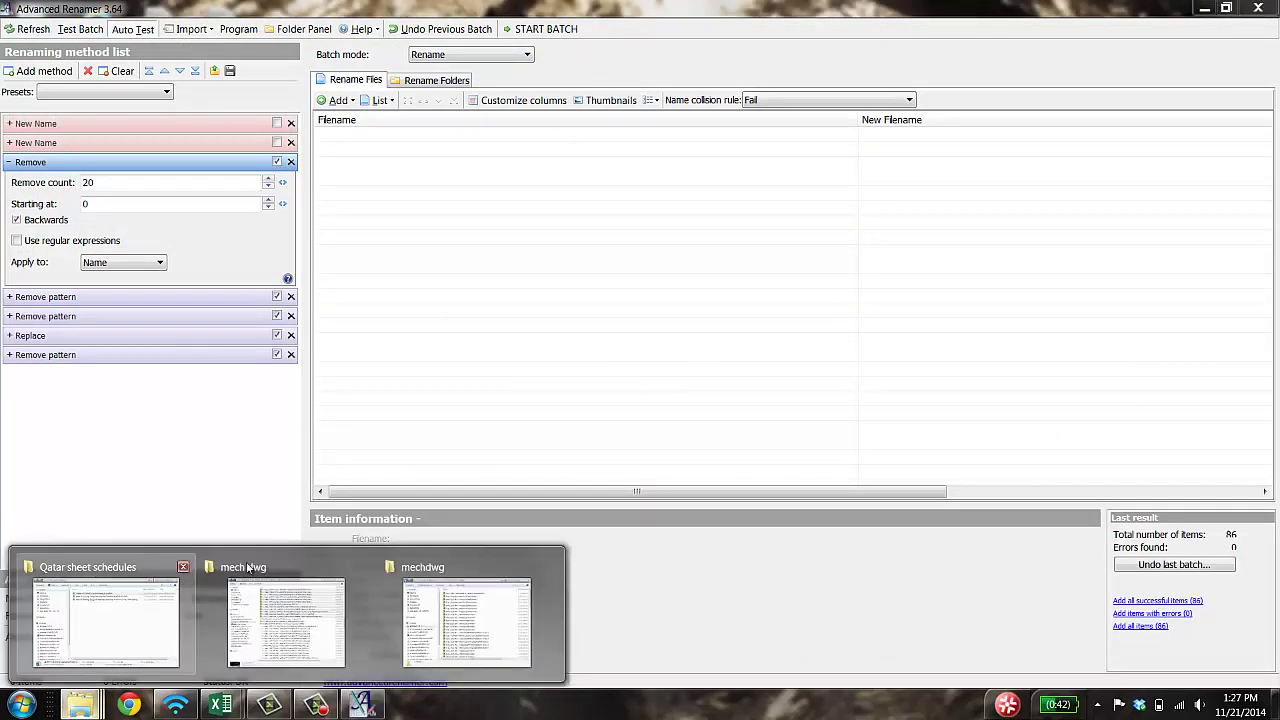
click(467, 615)
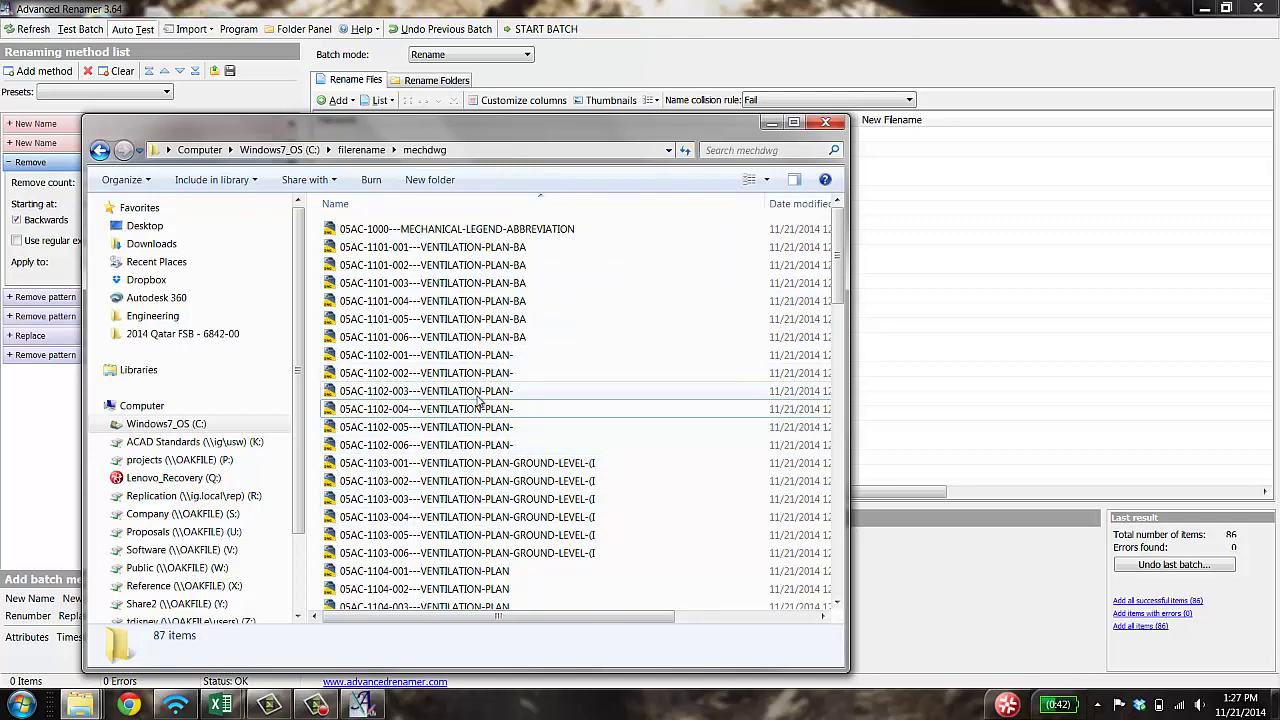
Step: Open a Command Prompt by searching 'cmd' from the Start menu
key(super)
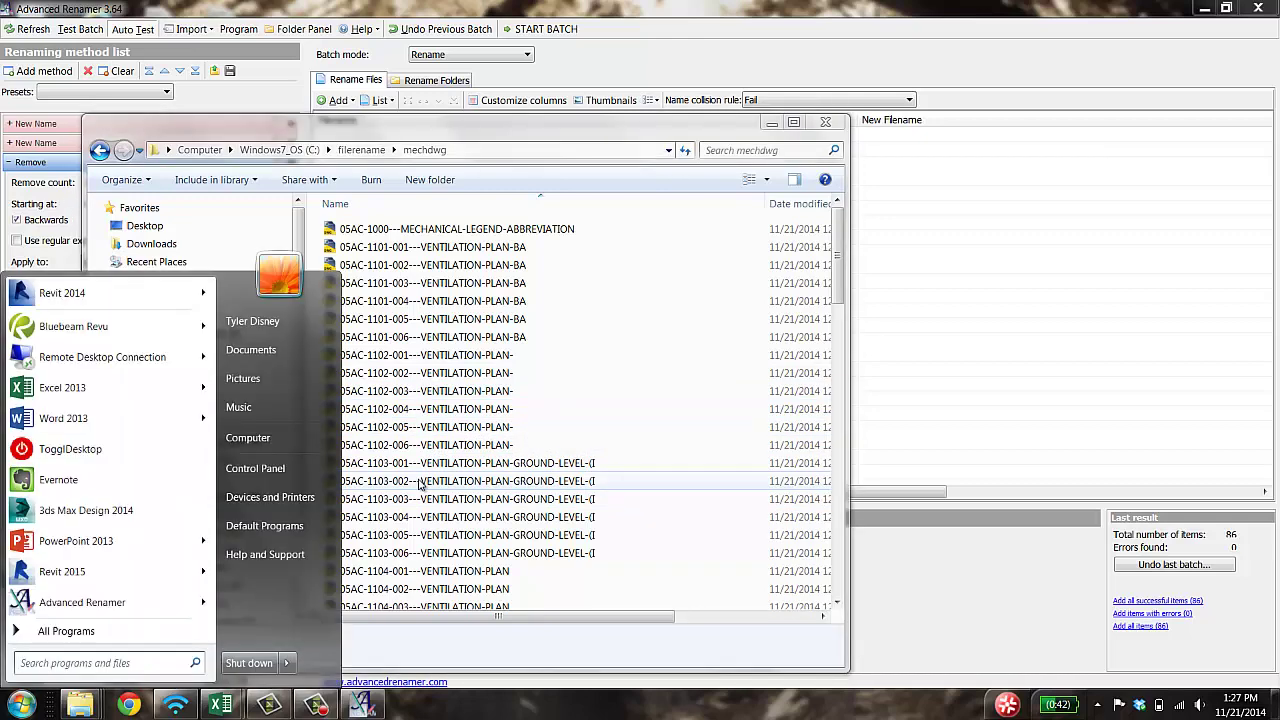
text(cmd)
key(Return)
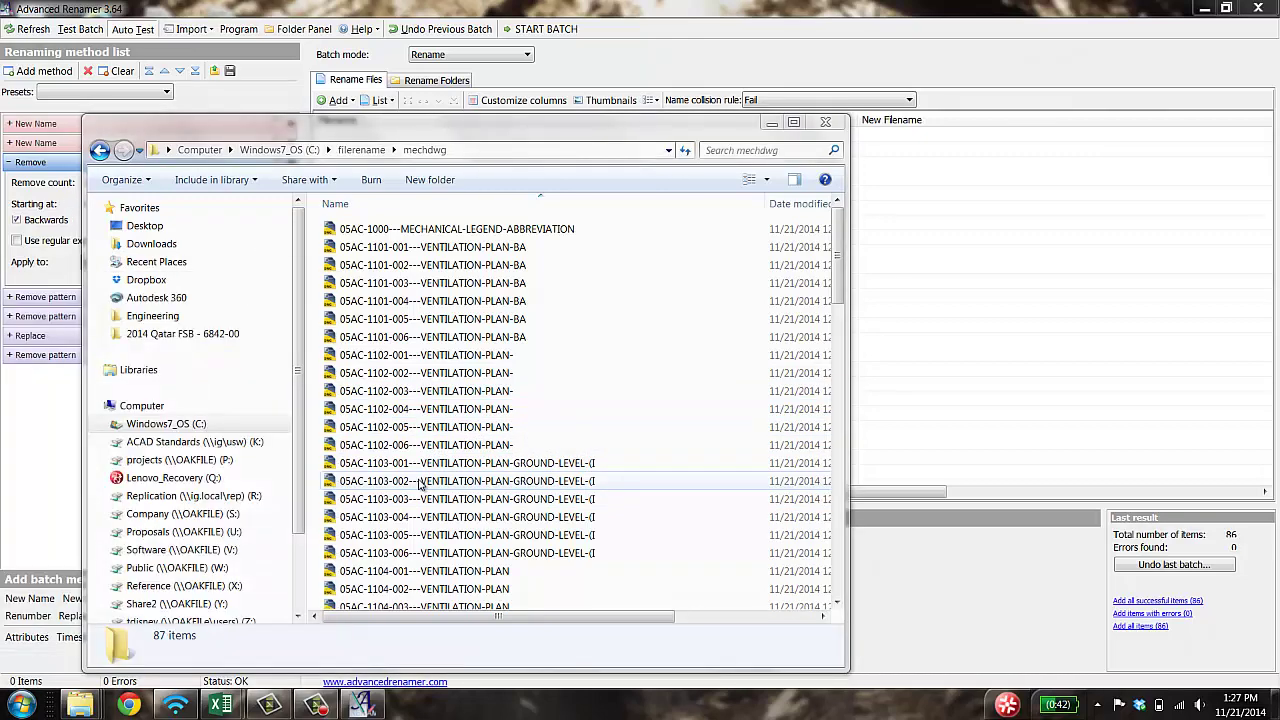
Step: Move into C:\filename\mechdwg and list the bare DWG file names with dir /b
text(cd .)
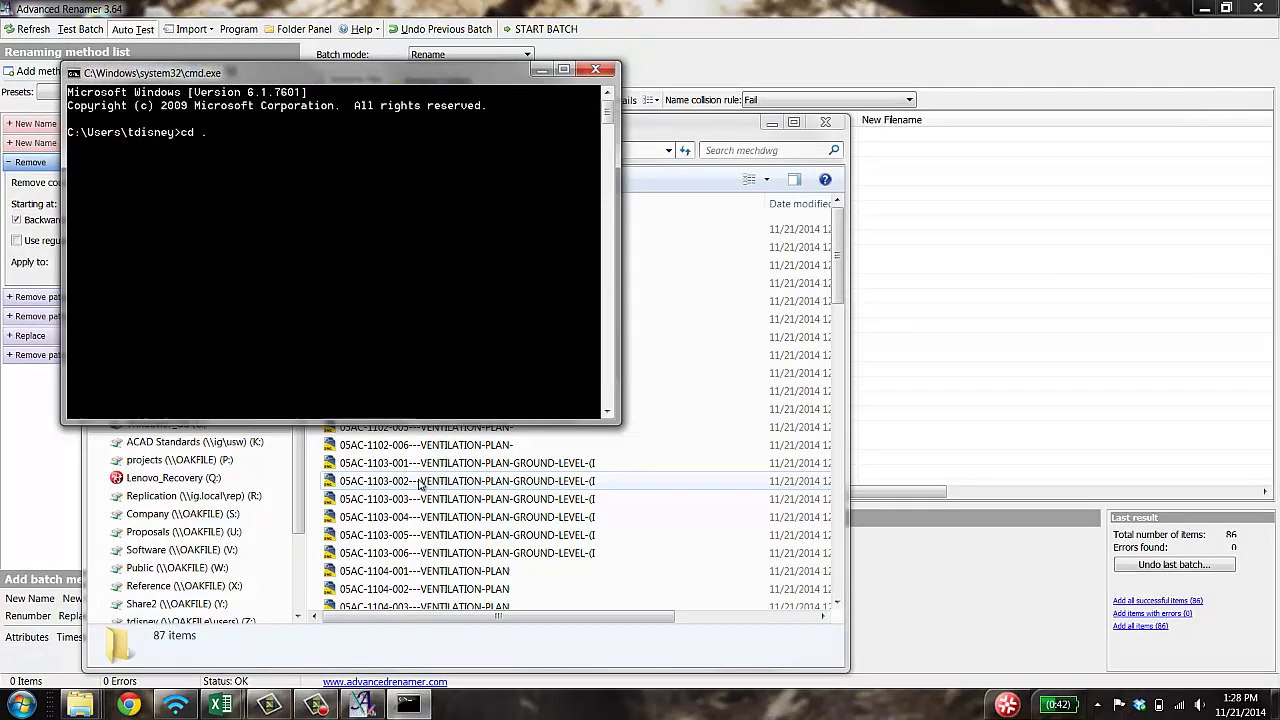
text(.)
key(Return)
text(name)
key(Return)
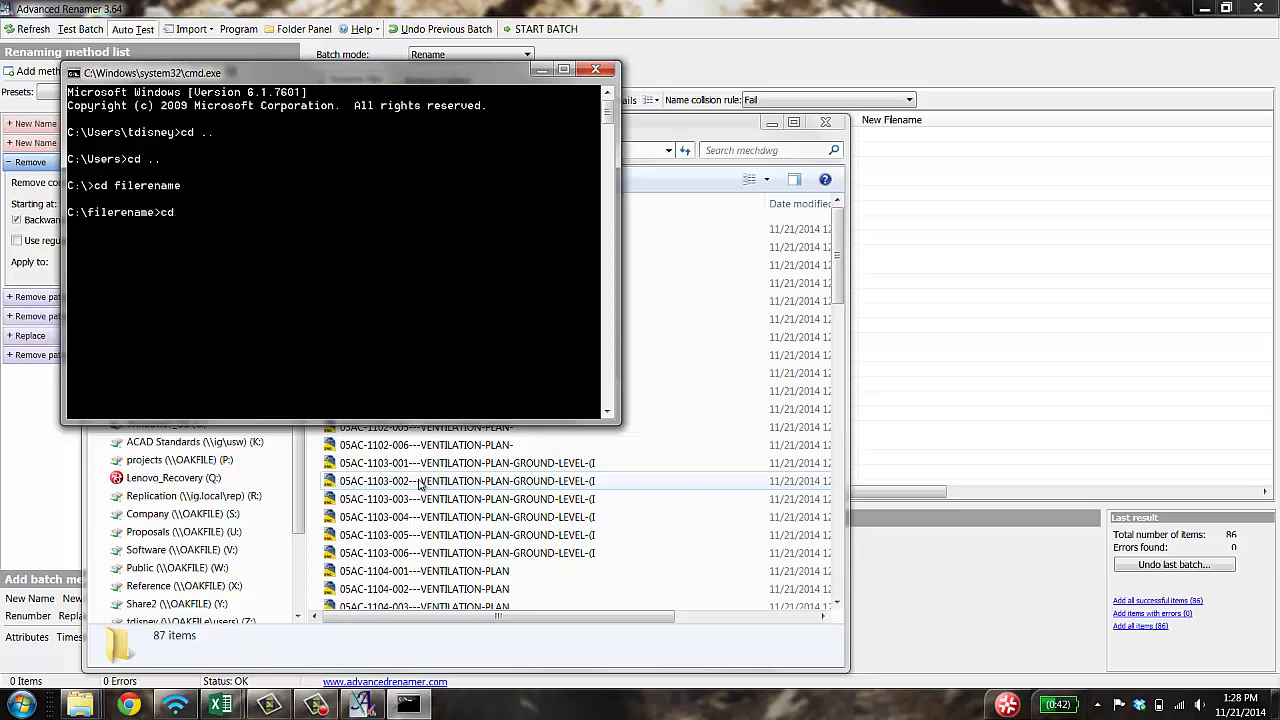
text(cd mechdwg)
key(Return)
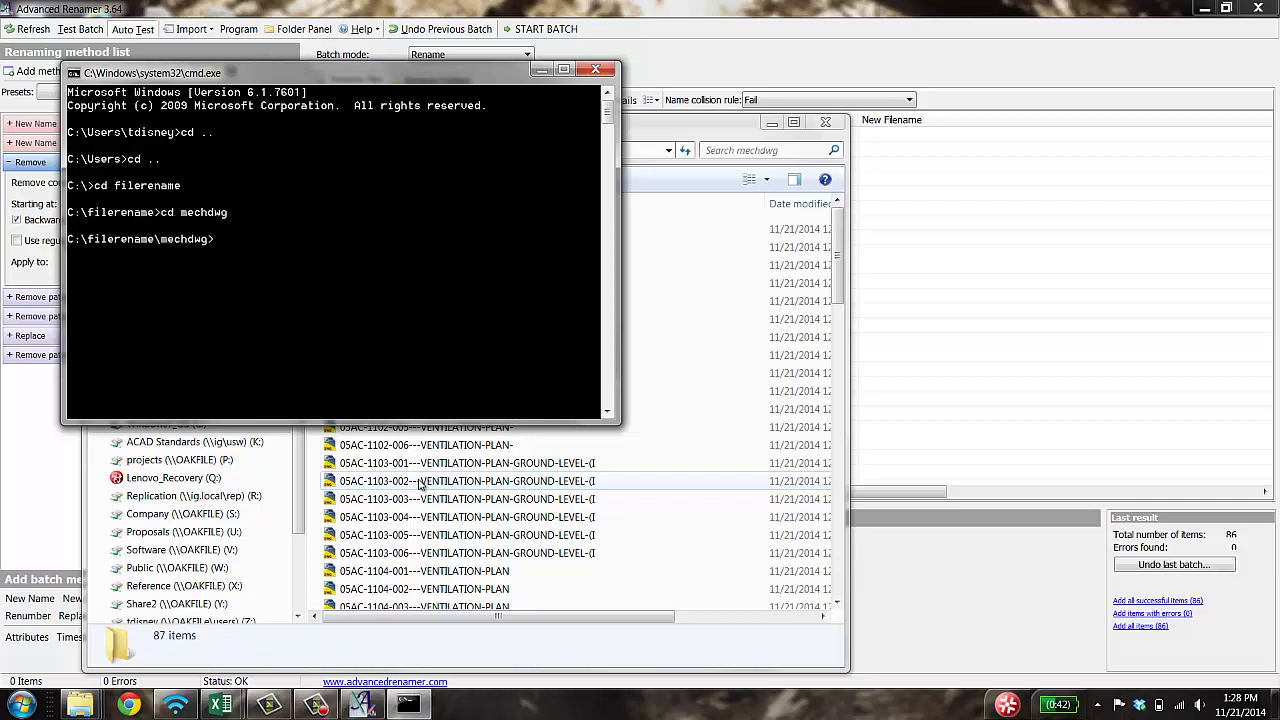
text(dir /b)
key(Return)
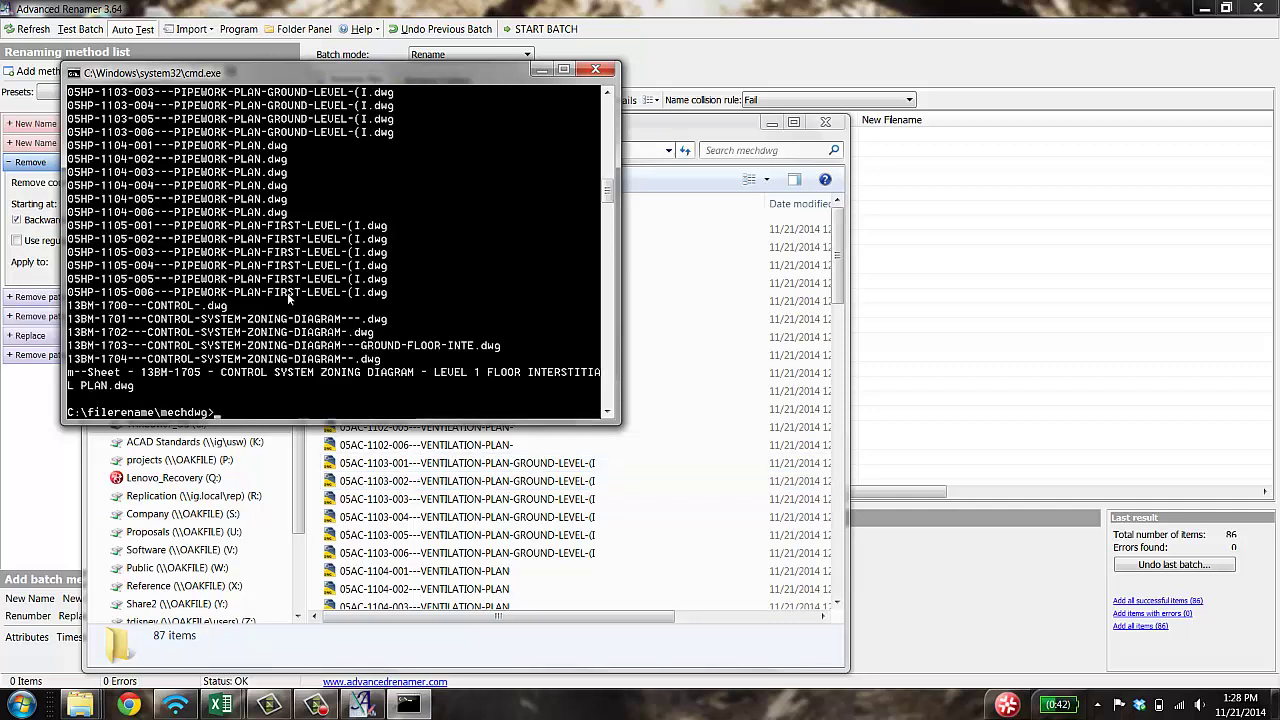
Step: Review the mechdwg file listing and select all the console text for copying
scroll(237, 313, up, 10)
scroll(237, 313, up, 5)
scroll(213, 228, down, 6)
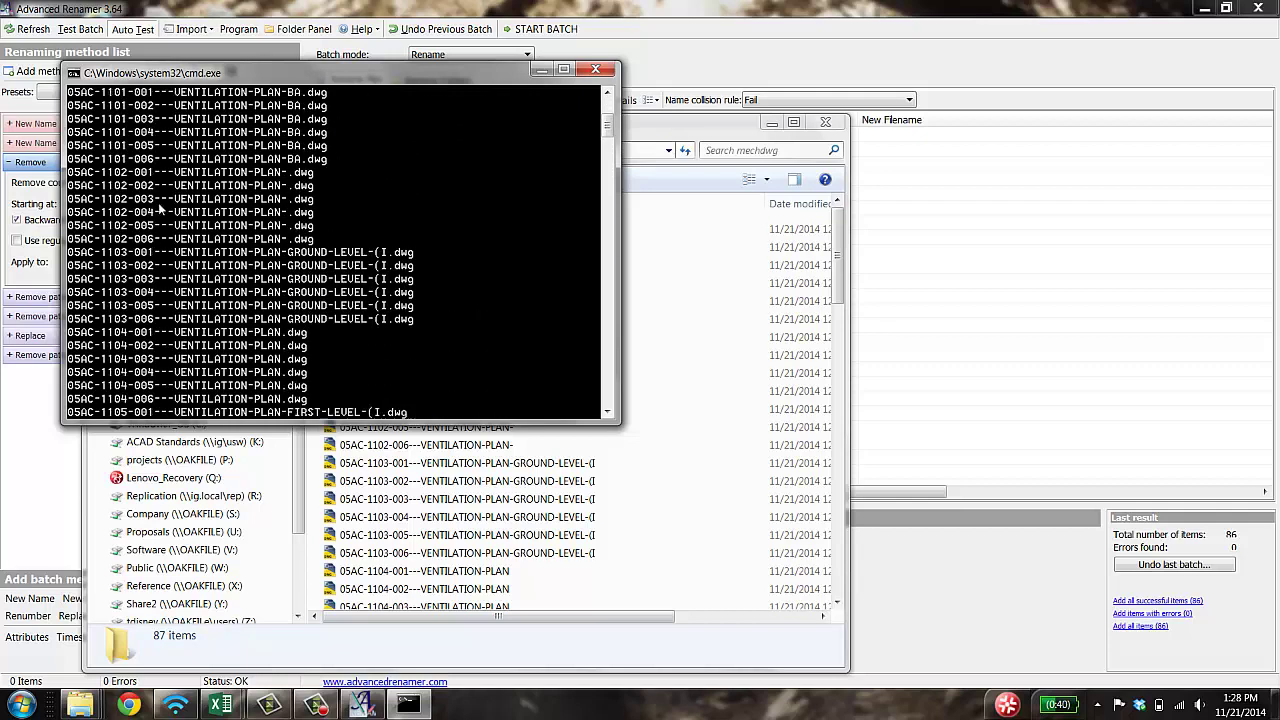
scroll(214, 228, down, 1)
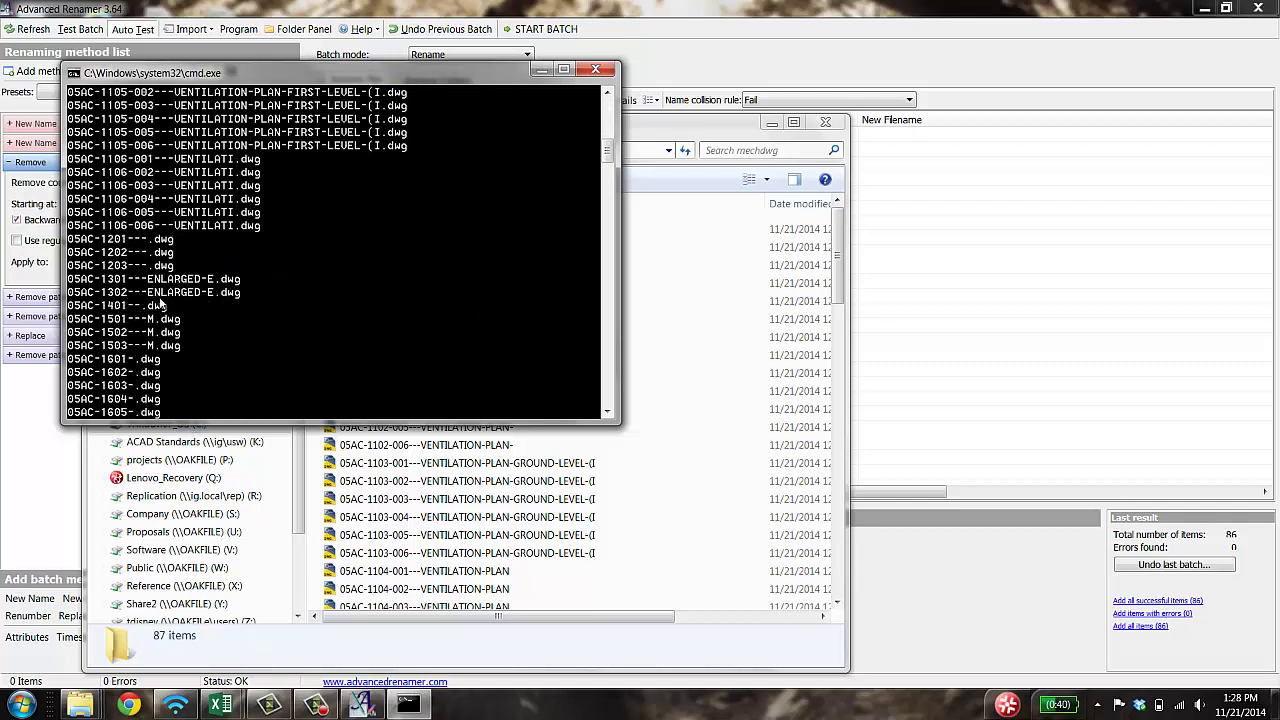
scroll(160, 304, down, 15)
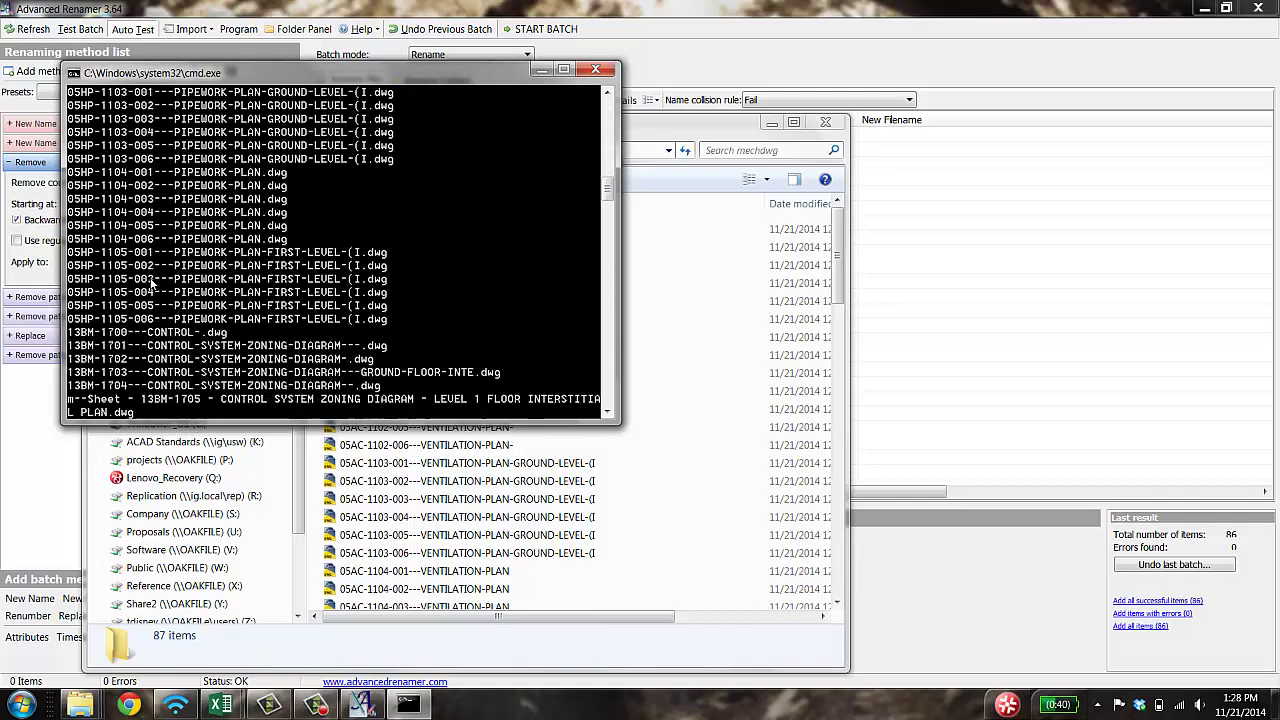
scroll(152, 285, down, 4)
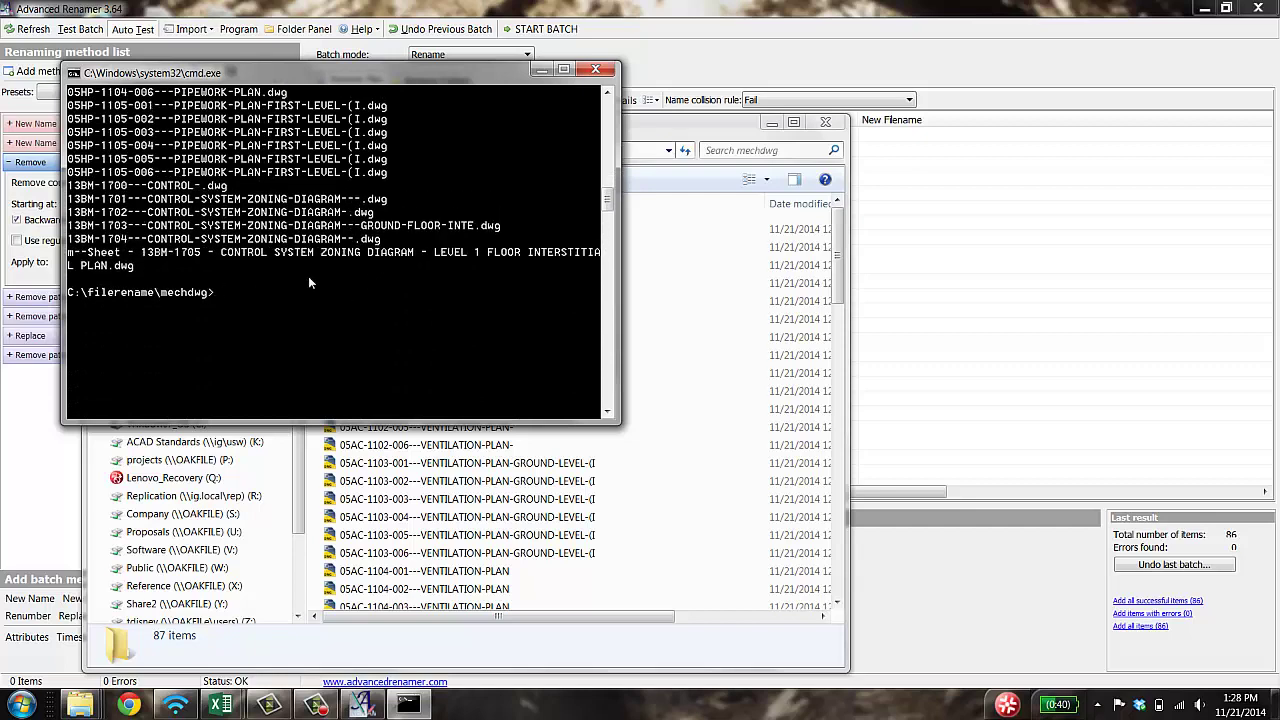
scroll(300, 278, up, 5)
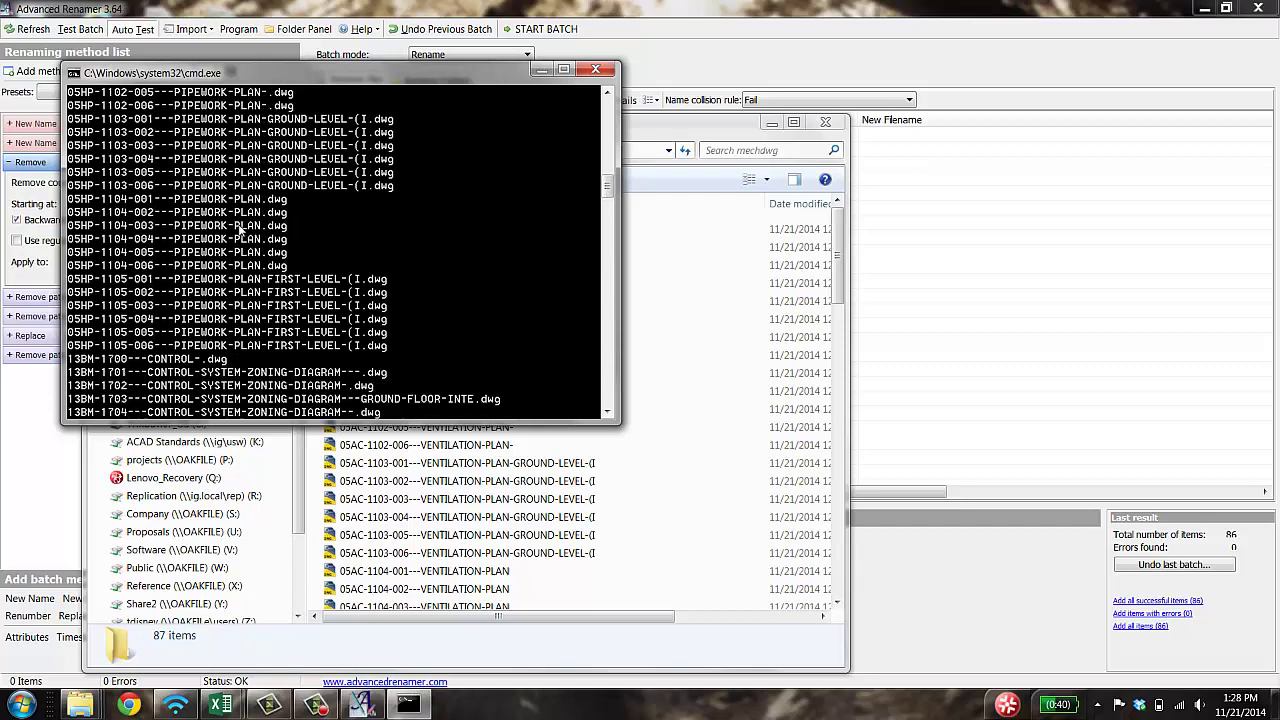
right_click(240, 230)
click(298, 278)
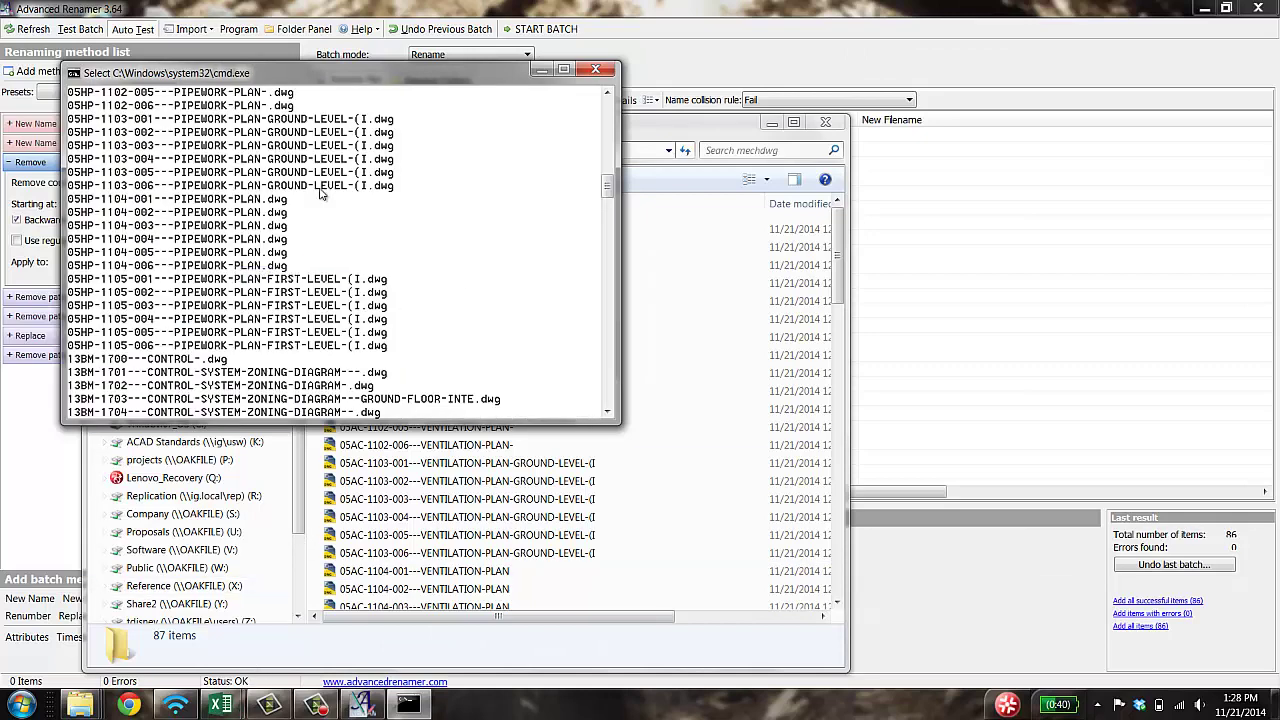
click(230, 711)
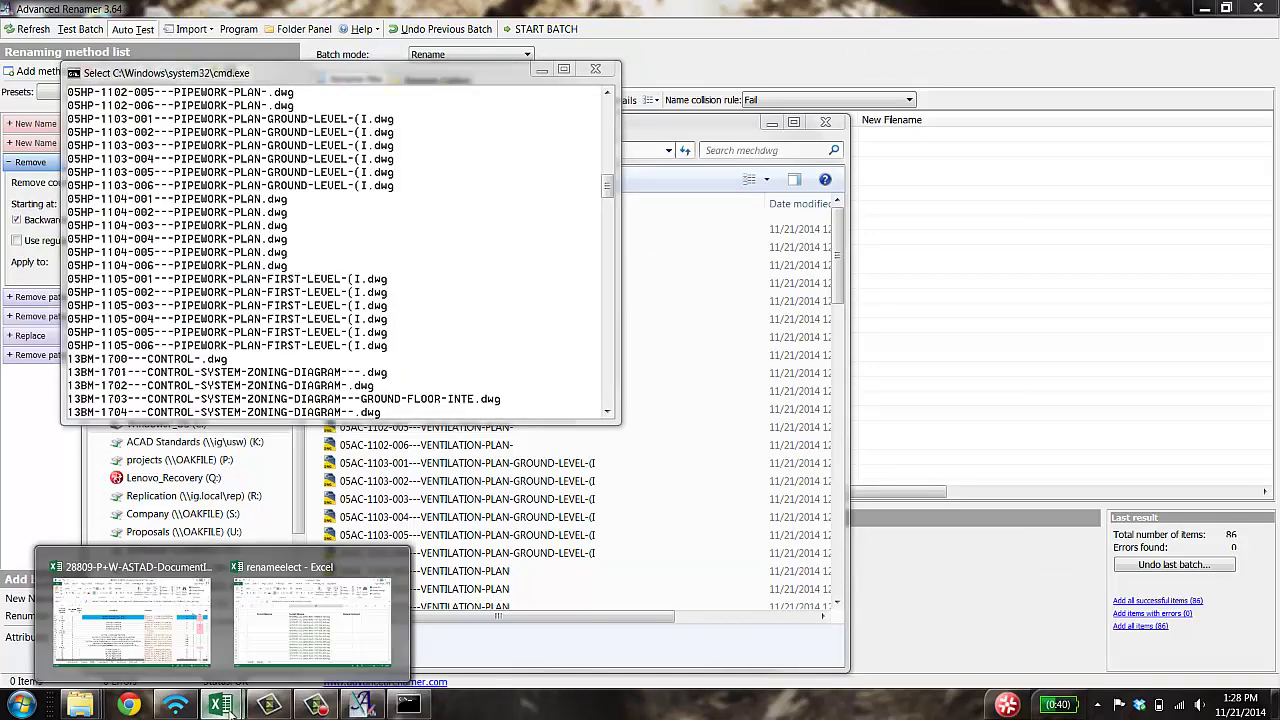
Step: Maximize the renameelect workbook and widen column C to fit the current file names
click(312, 625)
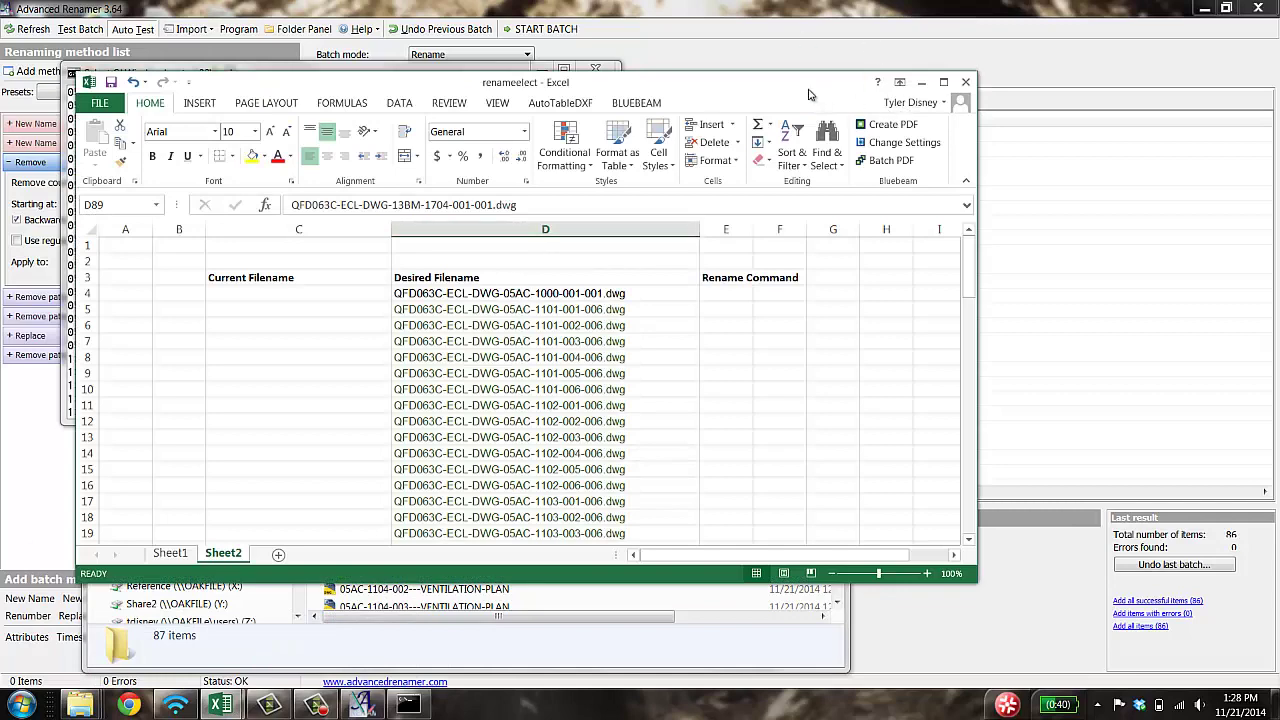
drag(897, 90, 929, 104)
double_click(929, 104)
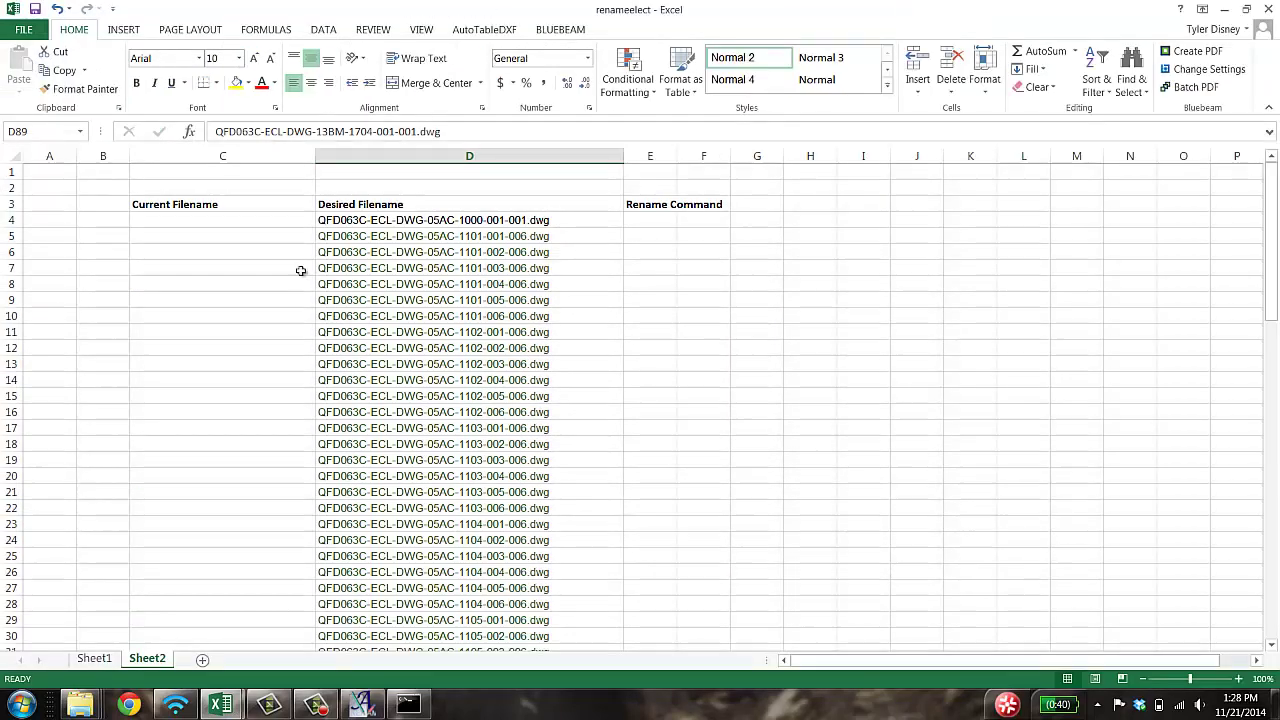
drag(315, 157, 457, 157)
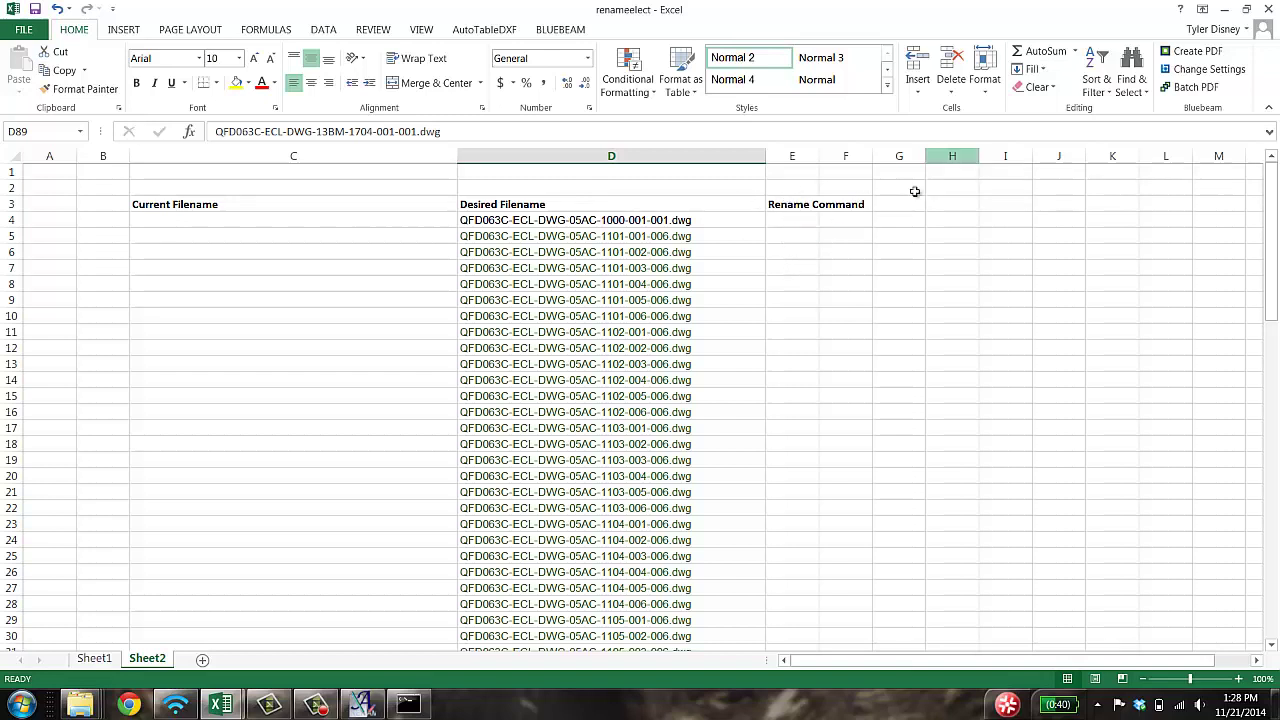
Step: Copy the selected DWG listing from the command prompt console
right_click(157, 222)
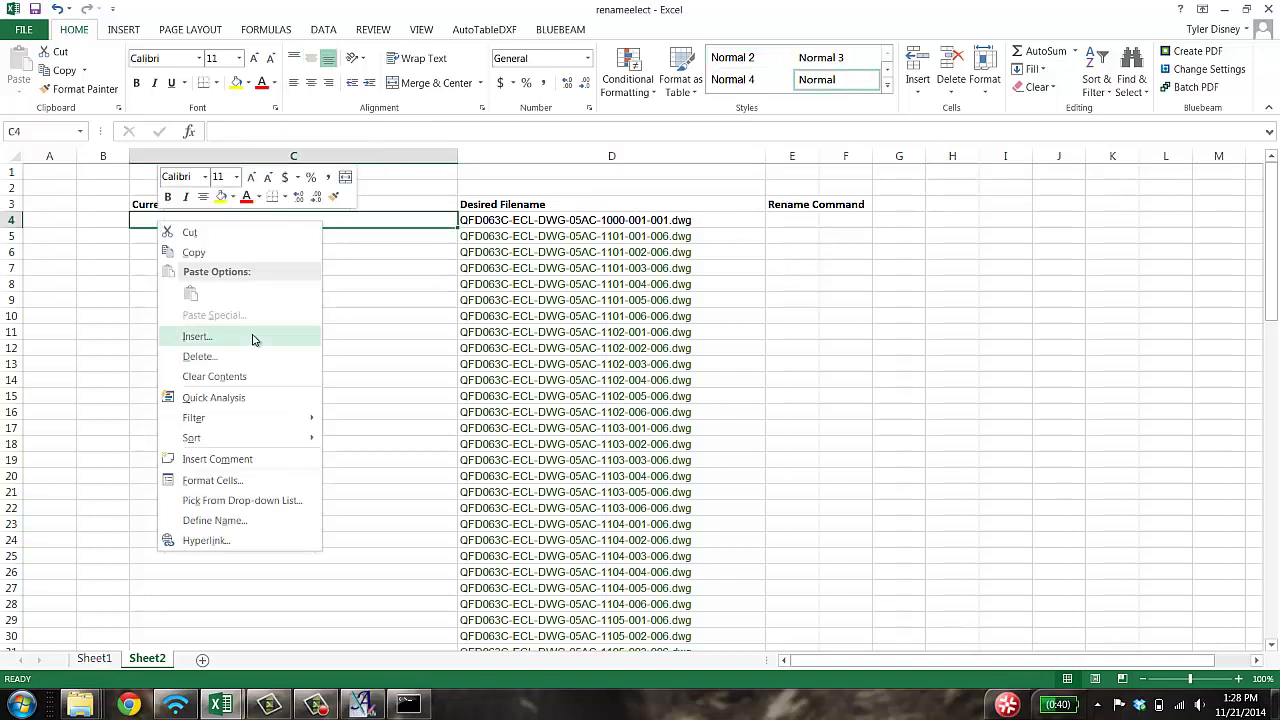
key(Escape)
click(407, 704)
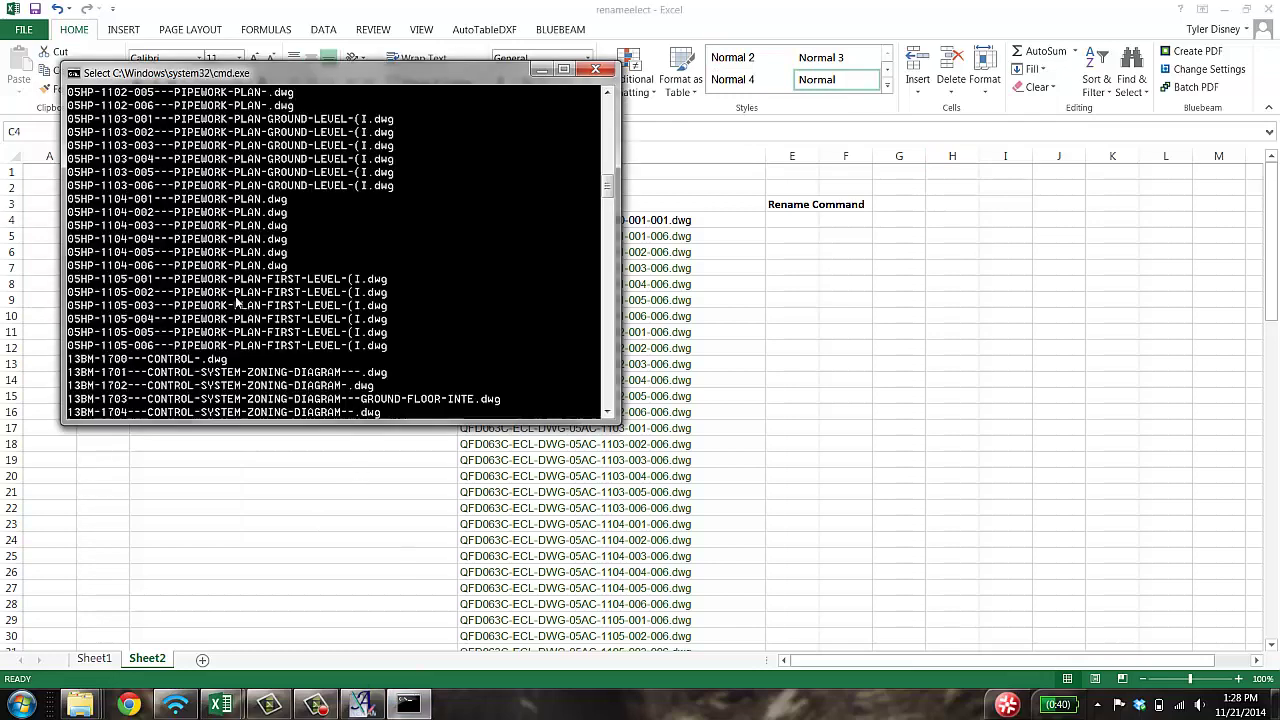
right_click(294, 328)
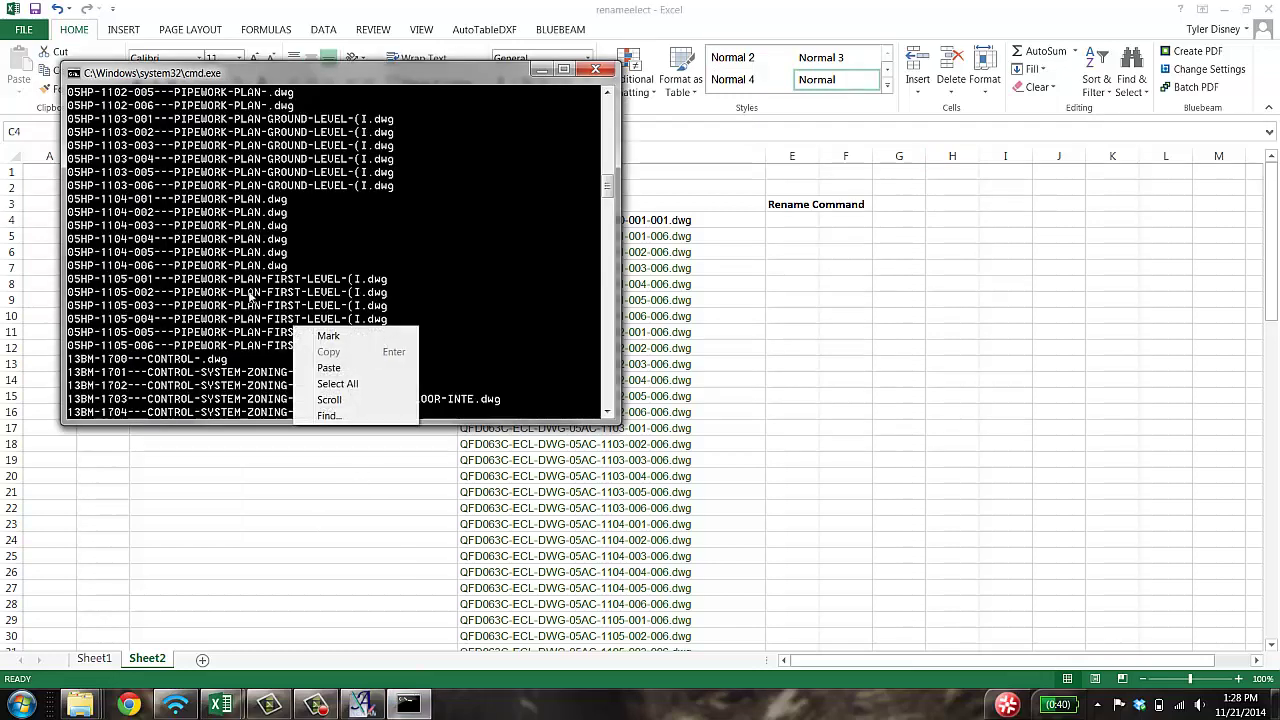
click(329, 335)
key(alt+Tab)
Step: Paste the listing into C4 as plain text and clear the header lines in C4:C15
right_click(186, 222)
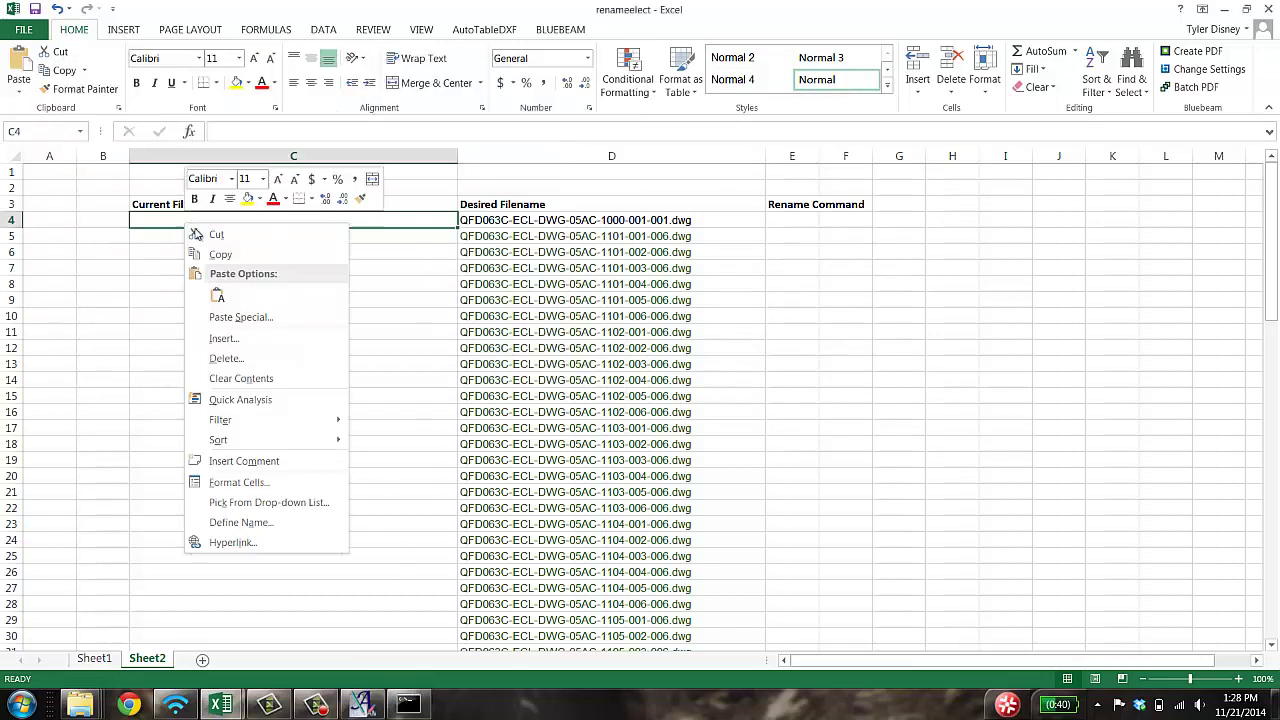
click(238, 318)
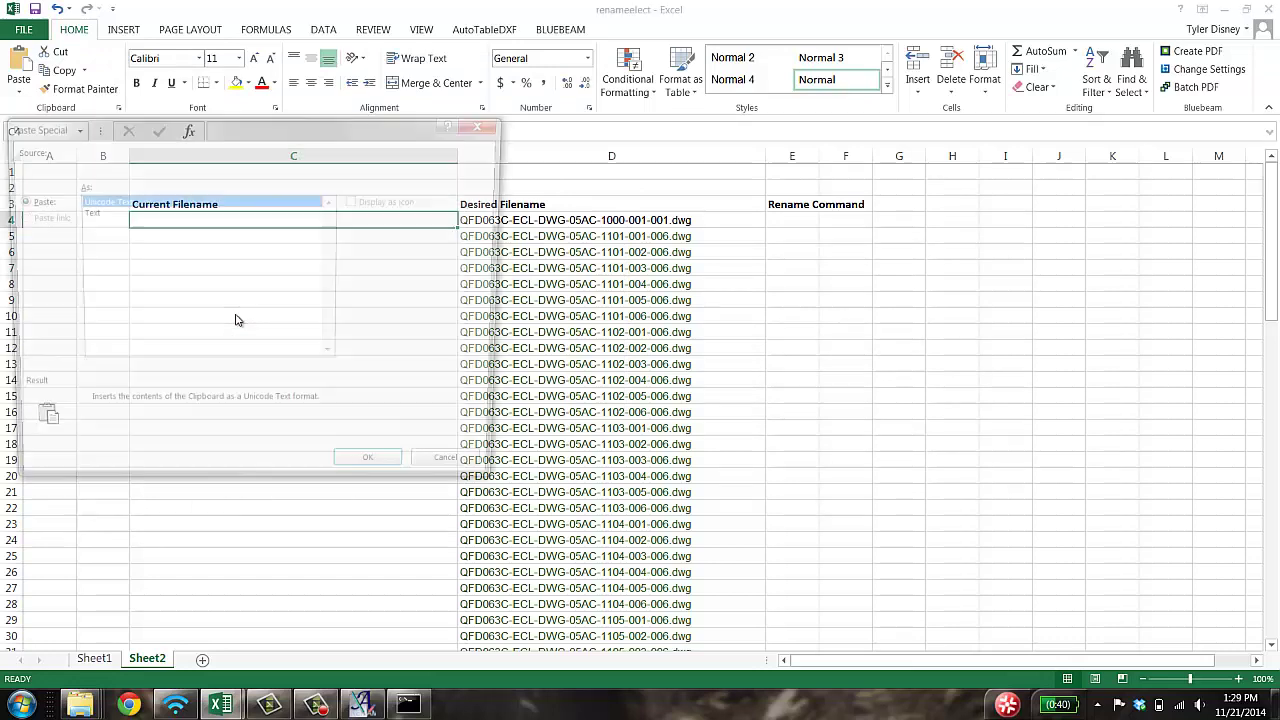
click(86, 212)
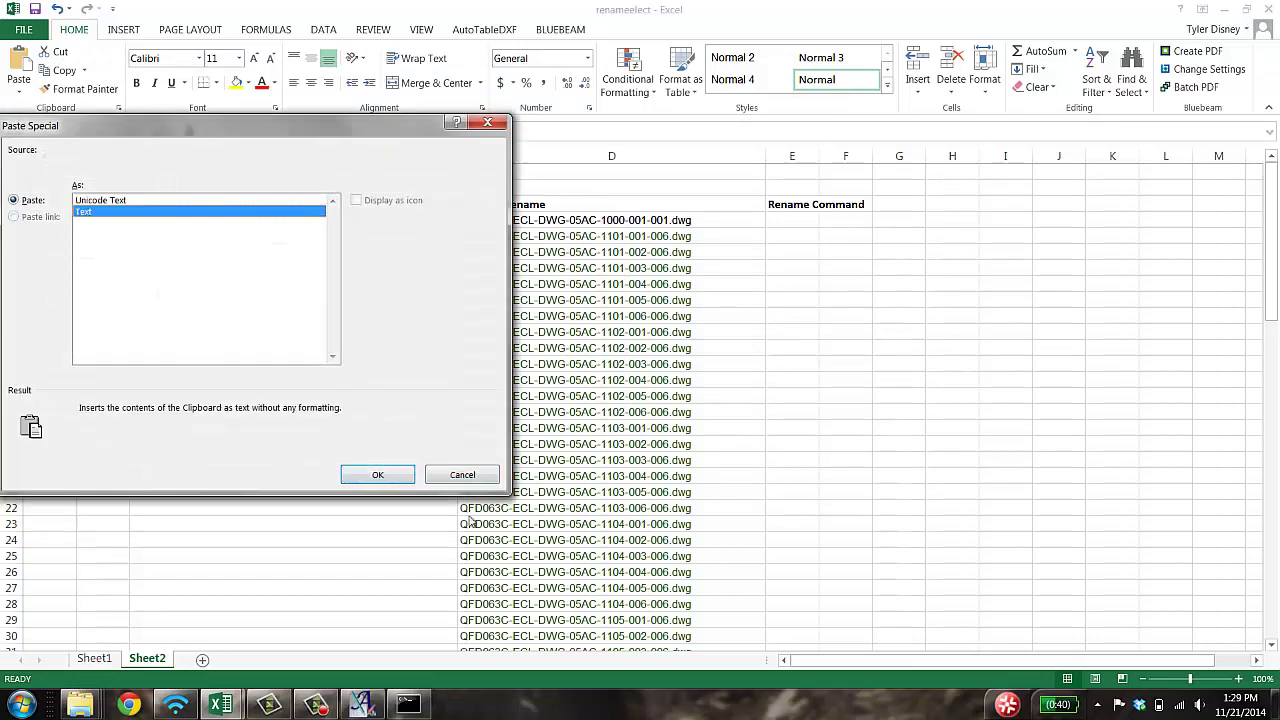
click(400, 475)
click(238, 455)
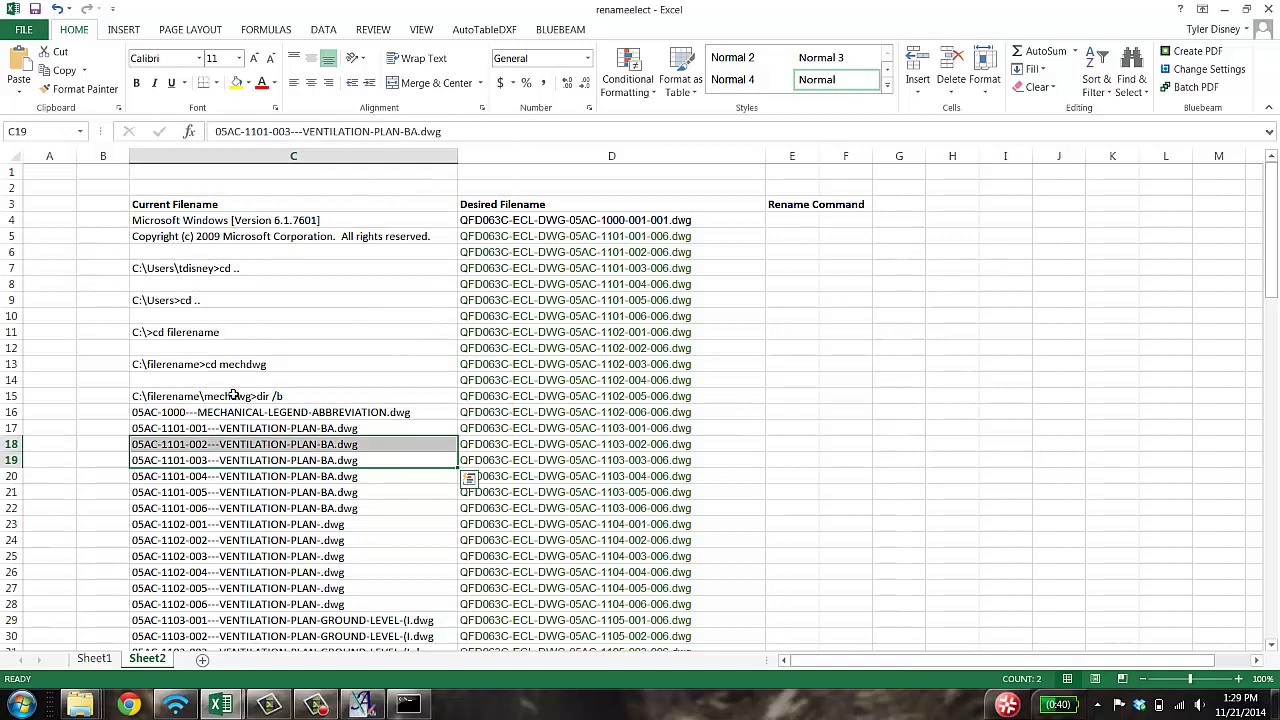
drag(236, 397, 203, 225)
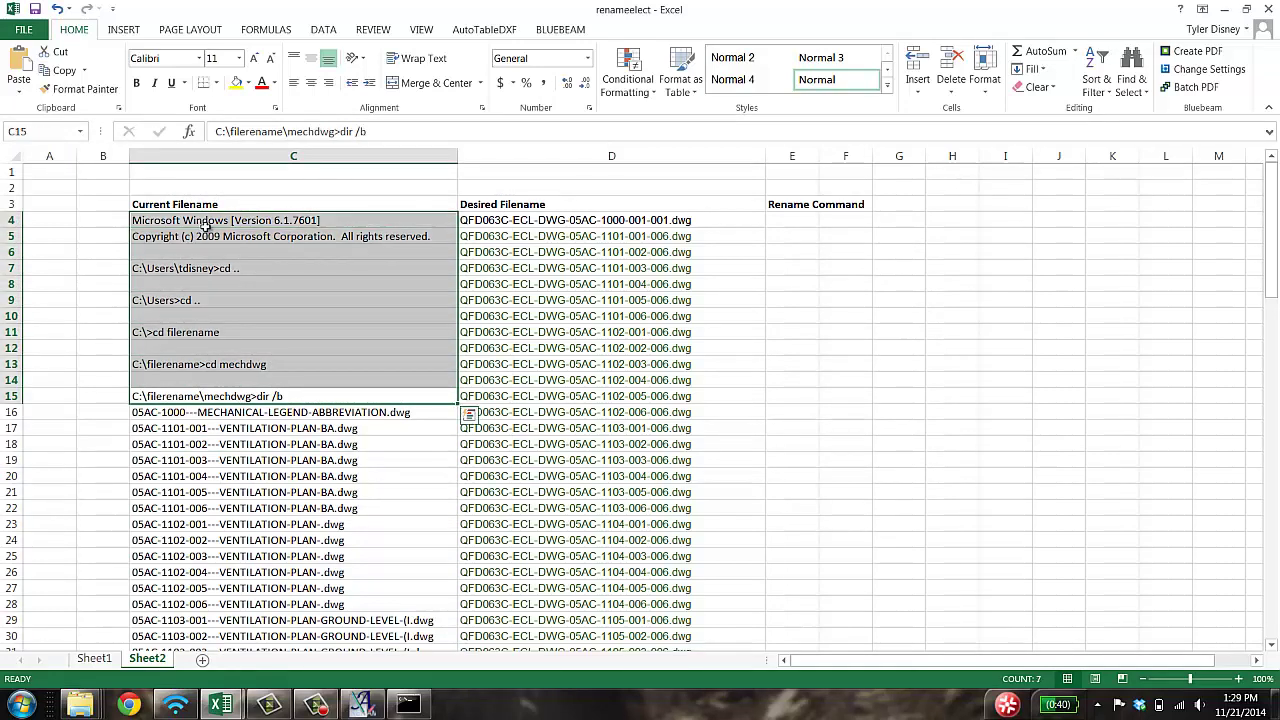
key(Delete)
Step: Move the file names block C16:C103 up so it starts at C4
click(290, 412)
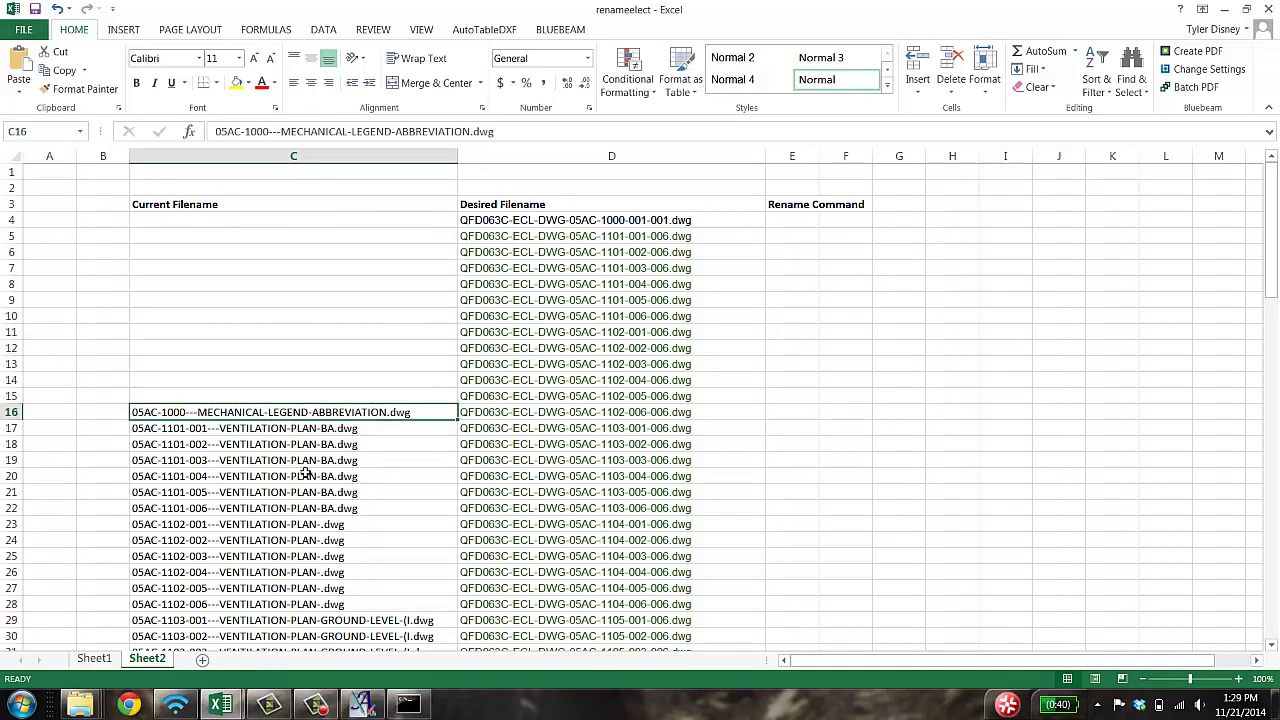
scroll(258, 412, down, 20)
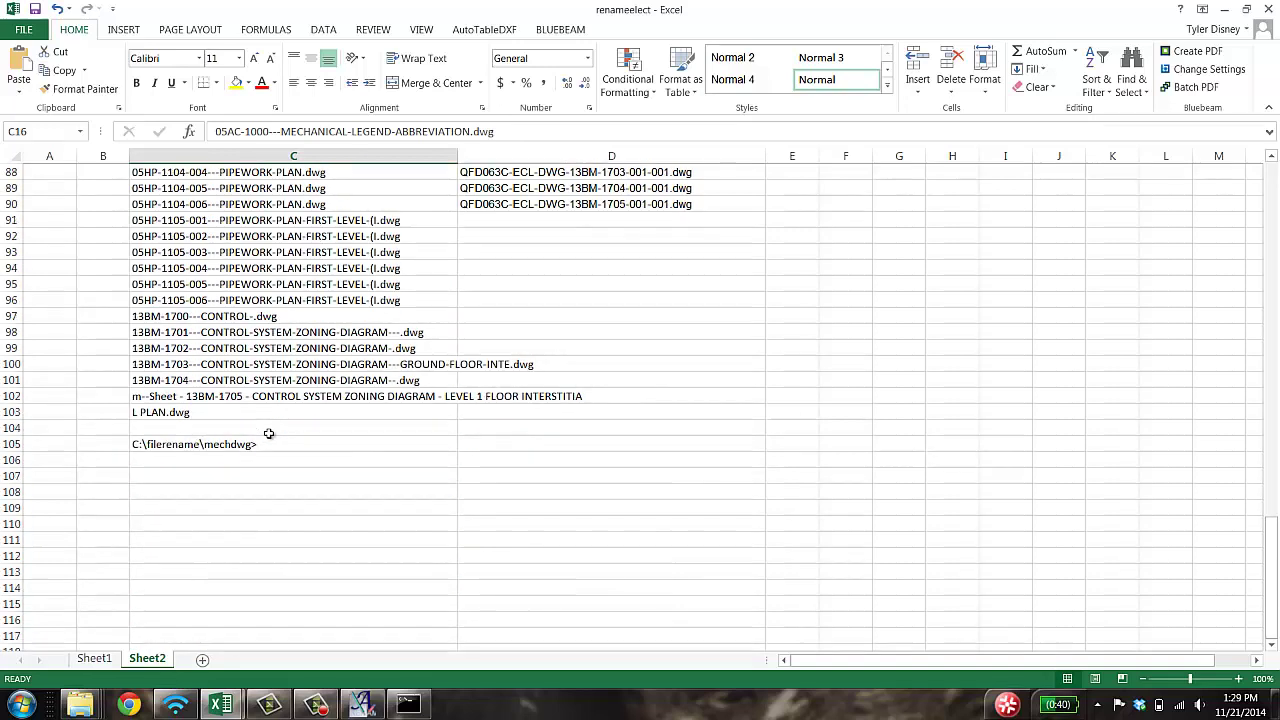
shift+click(202, 415)
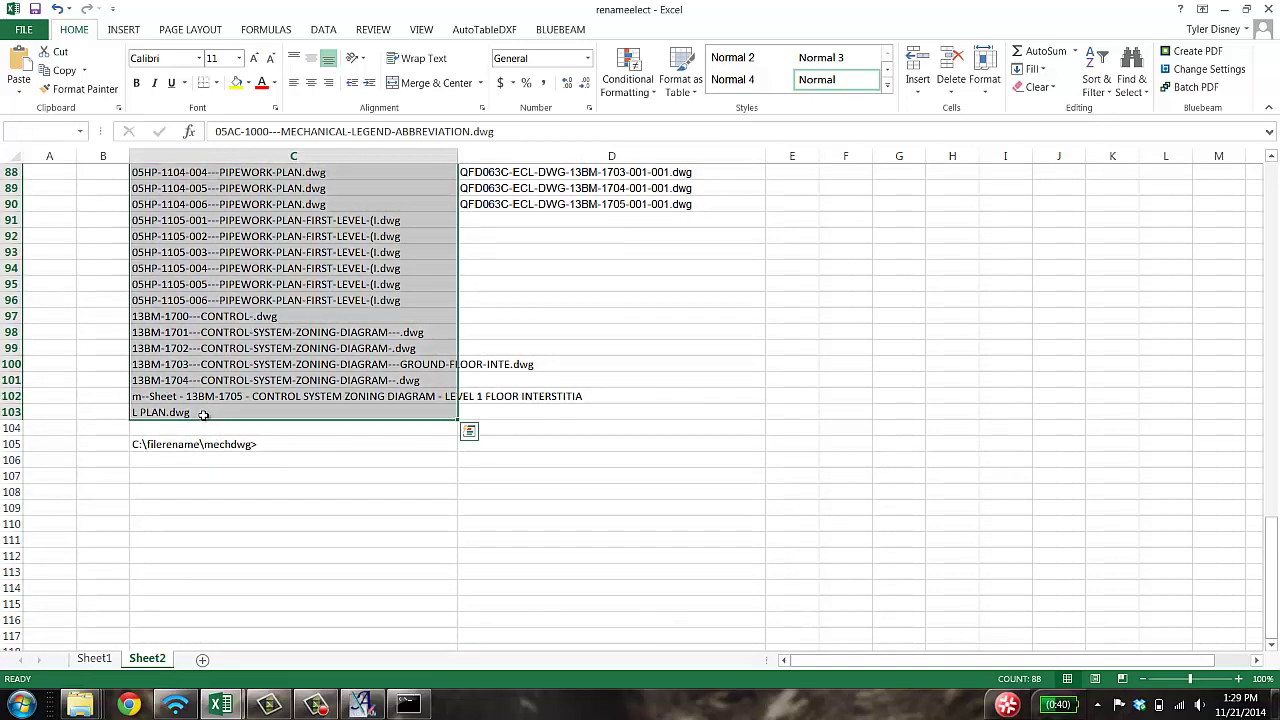
scroll(215, 420, up, 20)
scroll(230, 428, up, 2)
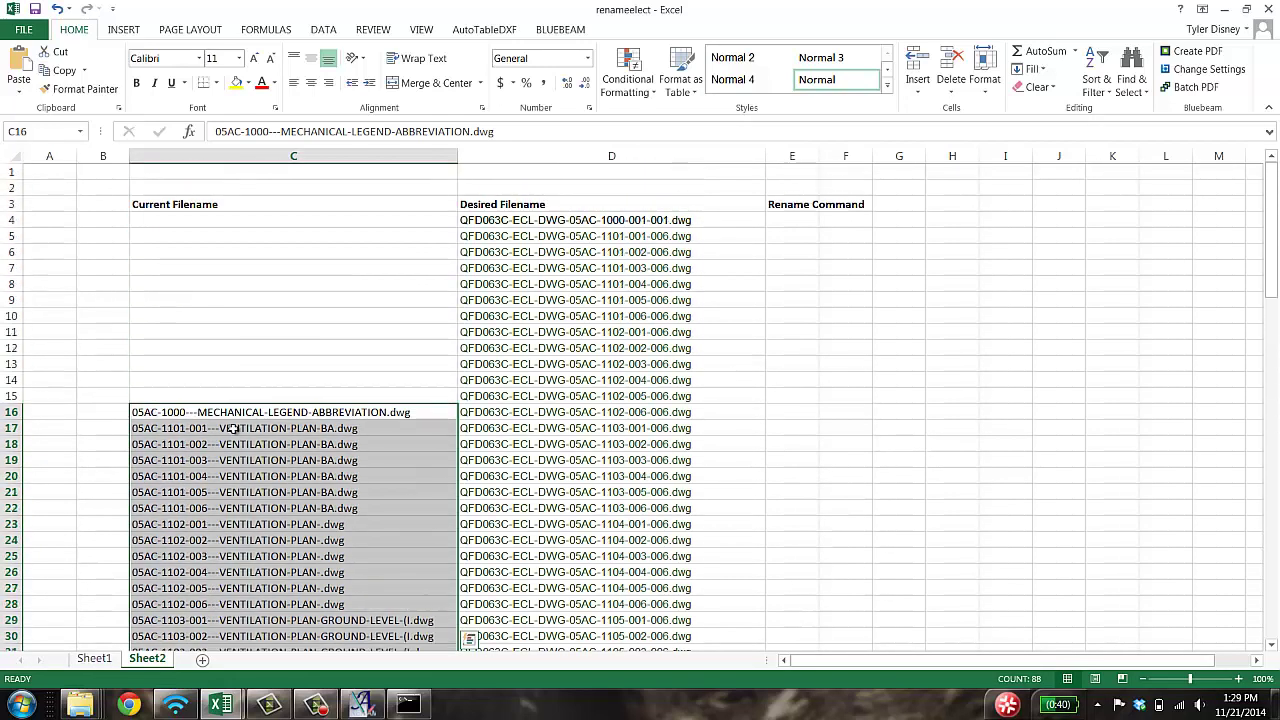
drag(237, 405, 229, 223)
click(263, 360)
Step: Widen column C to show full file names and check the split name in C90
scroll(304, 271, down, 6)
scroll(304, 271, down, 9)
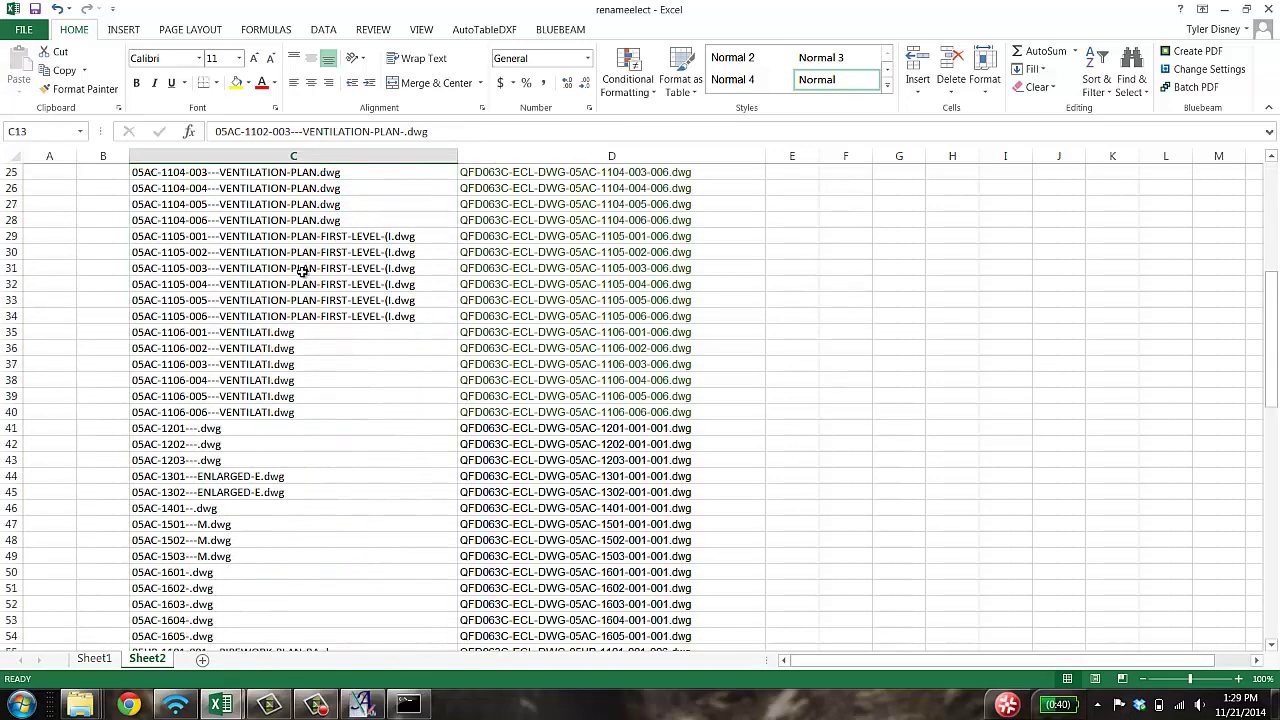
scroll(200, 418, down, 8)
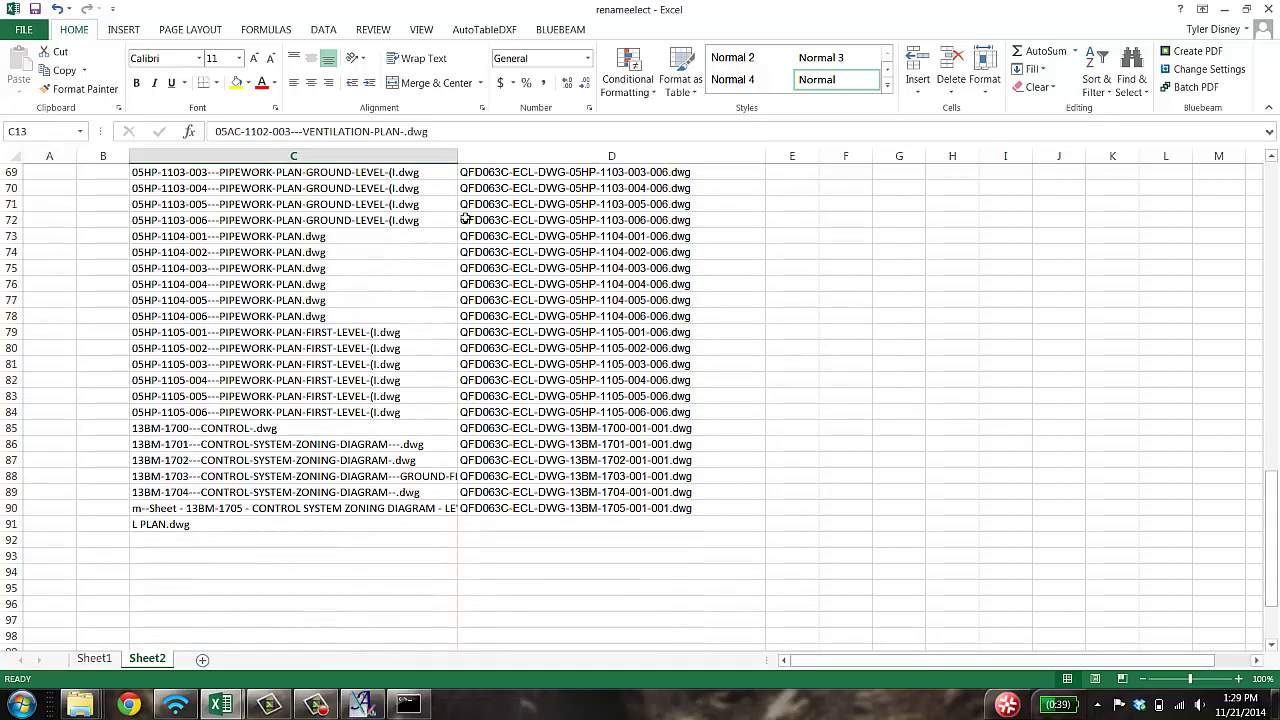
drag(458, 155, 648, 155)
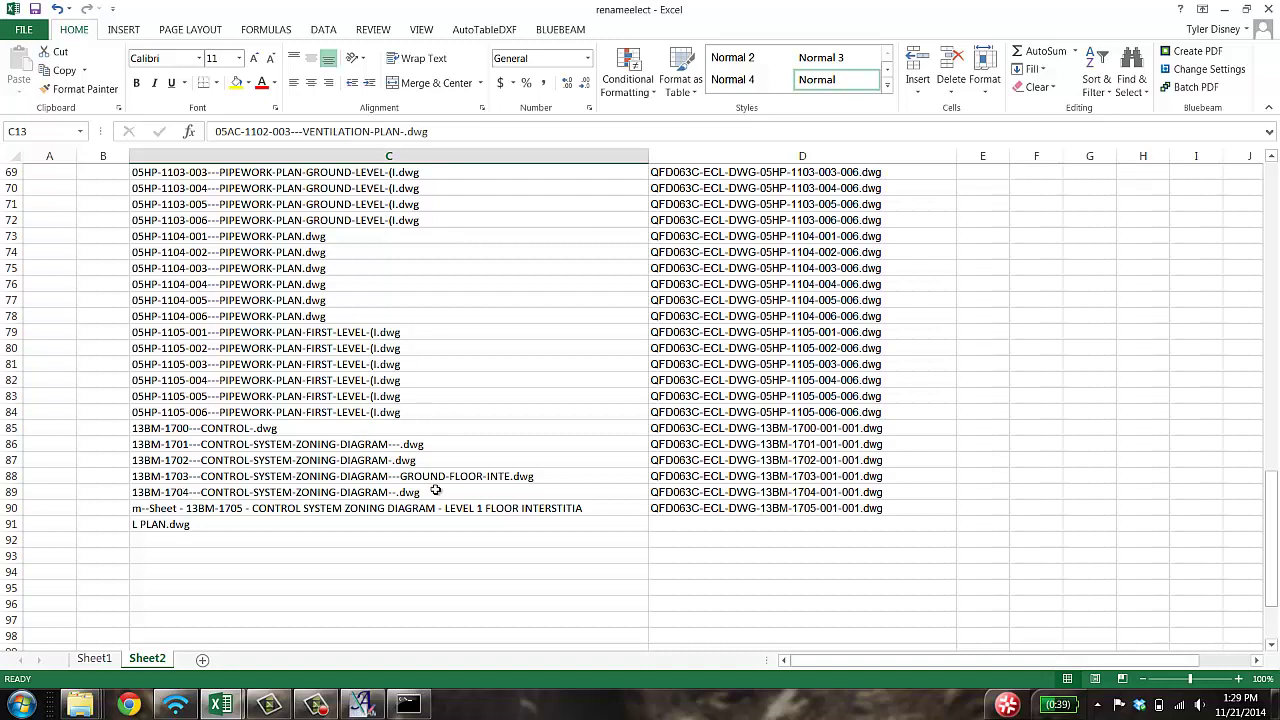
click(195, 510)
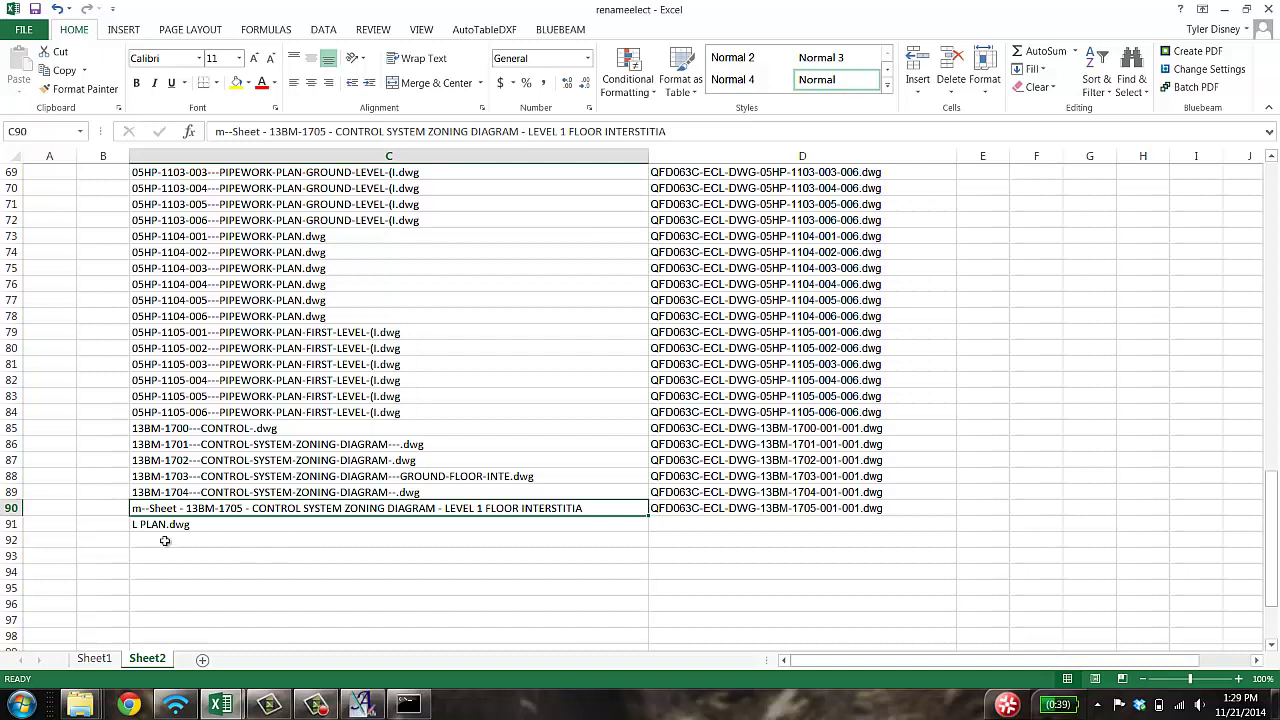
Step: Start adding files in Advanced Renamer and browse up to the filename folder
click(365, 707)
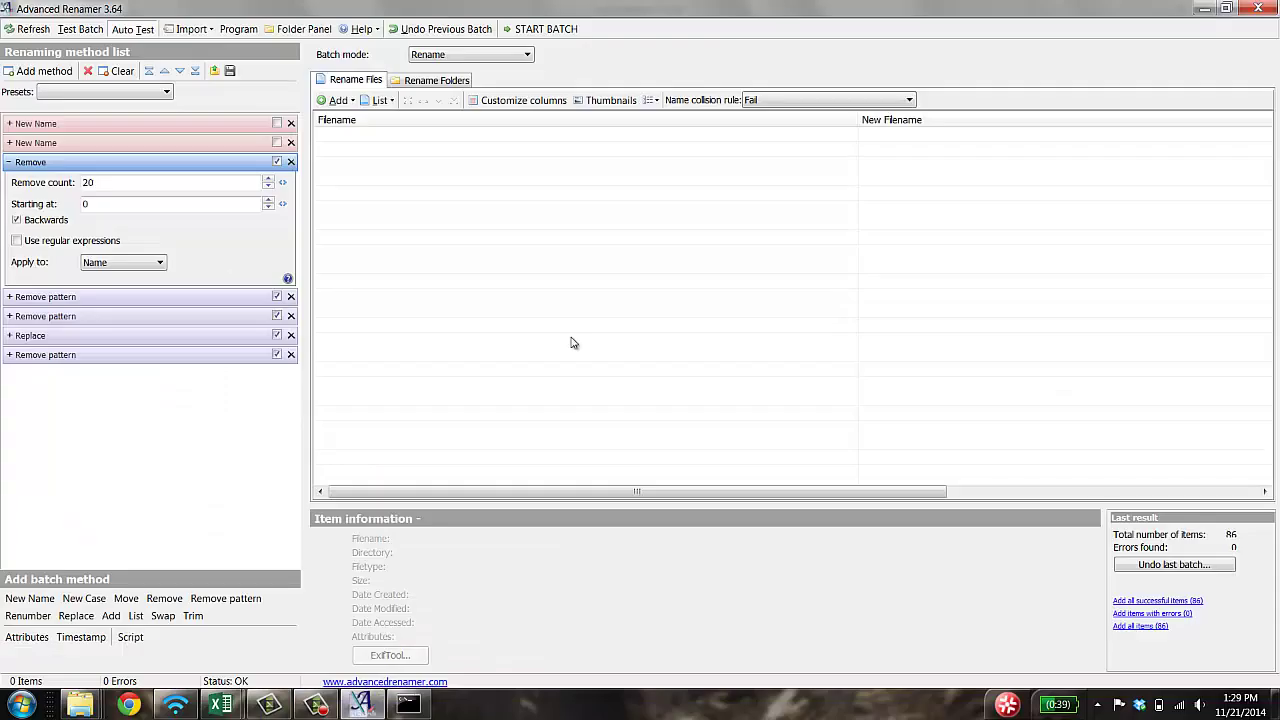
click(345, 103)
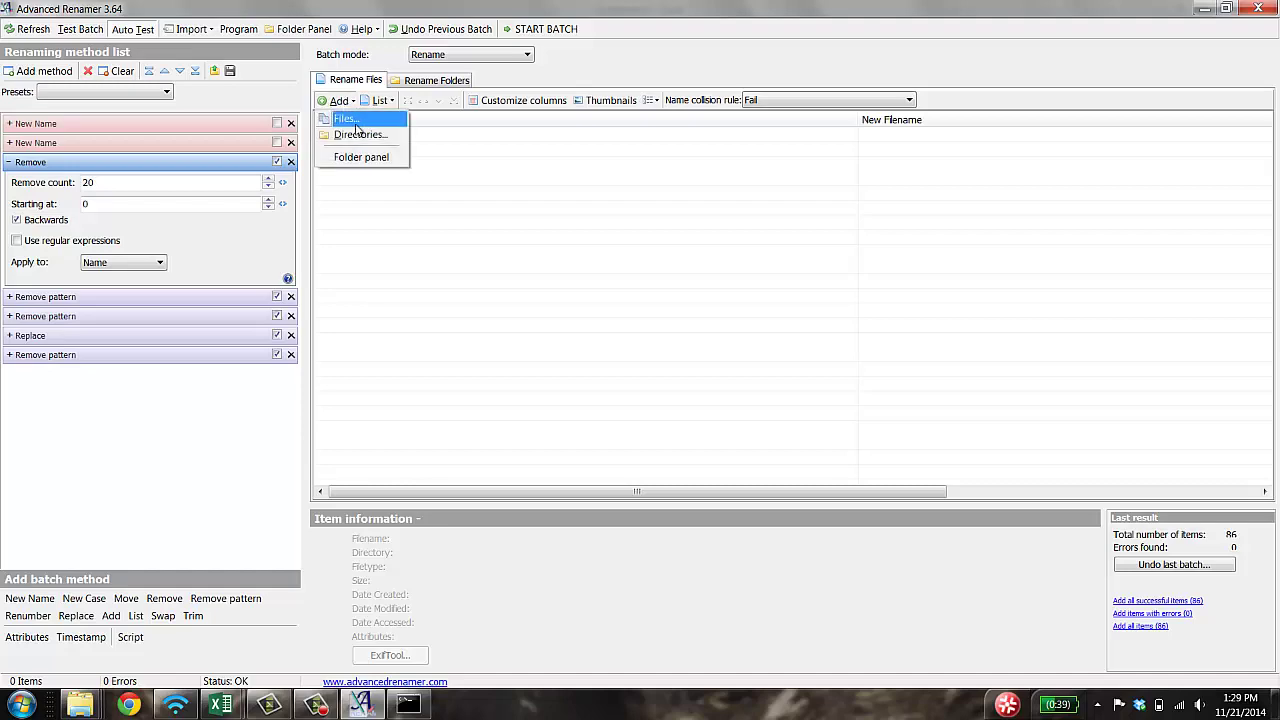
click(352, 120)
click(555, 231)
scroll(597, 440, down, 15)
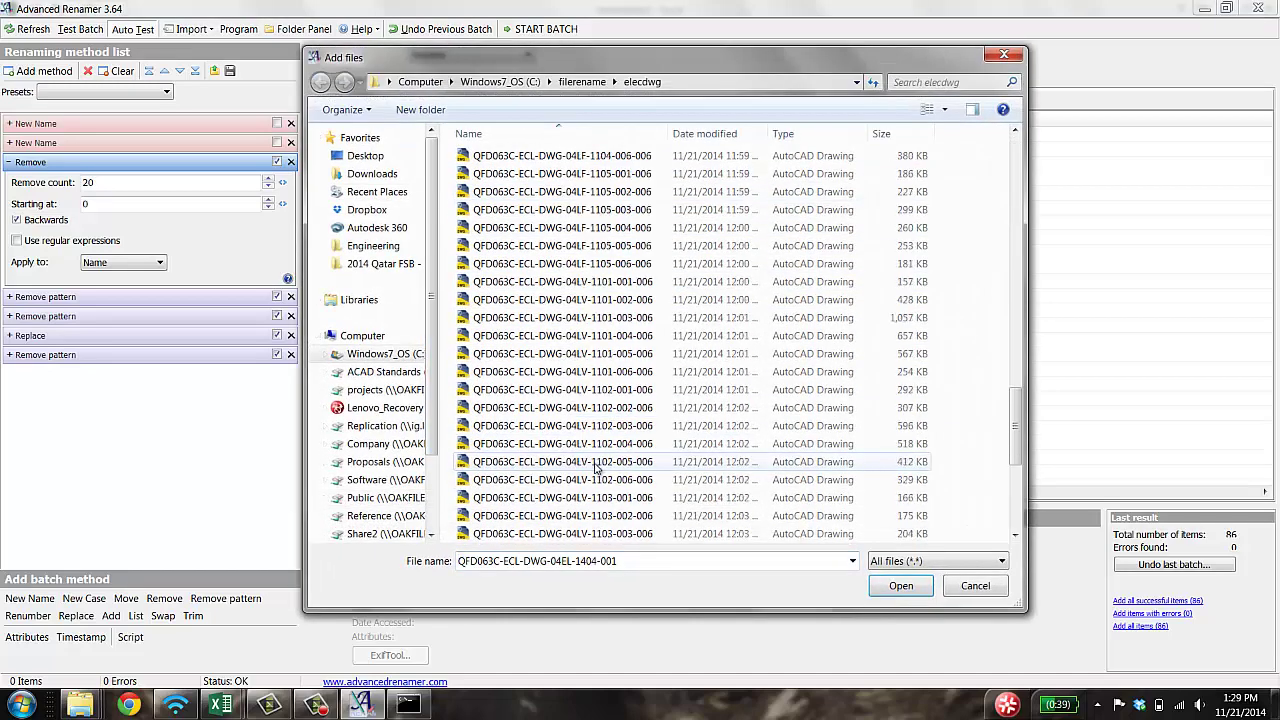
scroll(597, 466, down, 2)
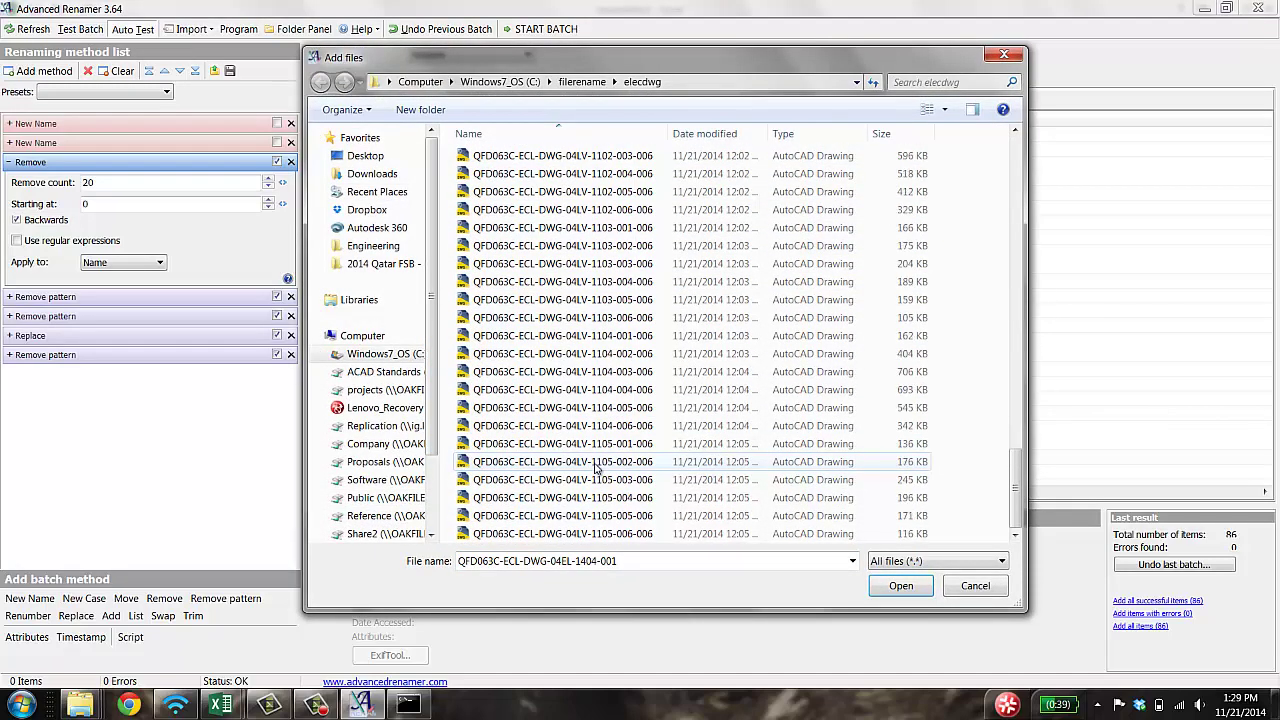
click(582, 81)
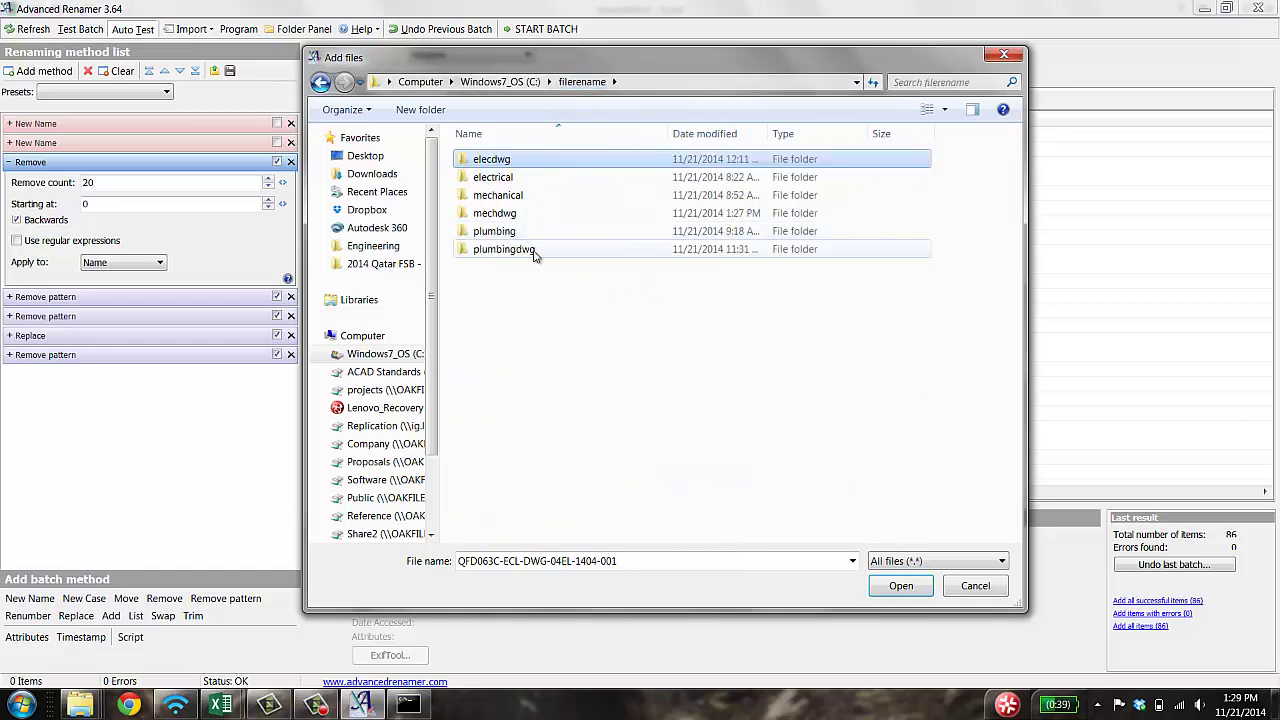
Step: Add the m--Sheet 13BM-1705 drawing from the mechdwg folder to the rename list
double_click(494, 213)
click(550, 267)
scroll(565, 303, down, 10)
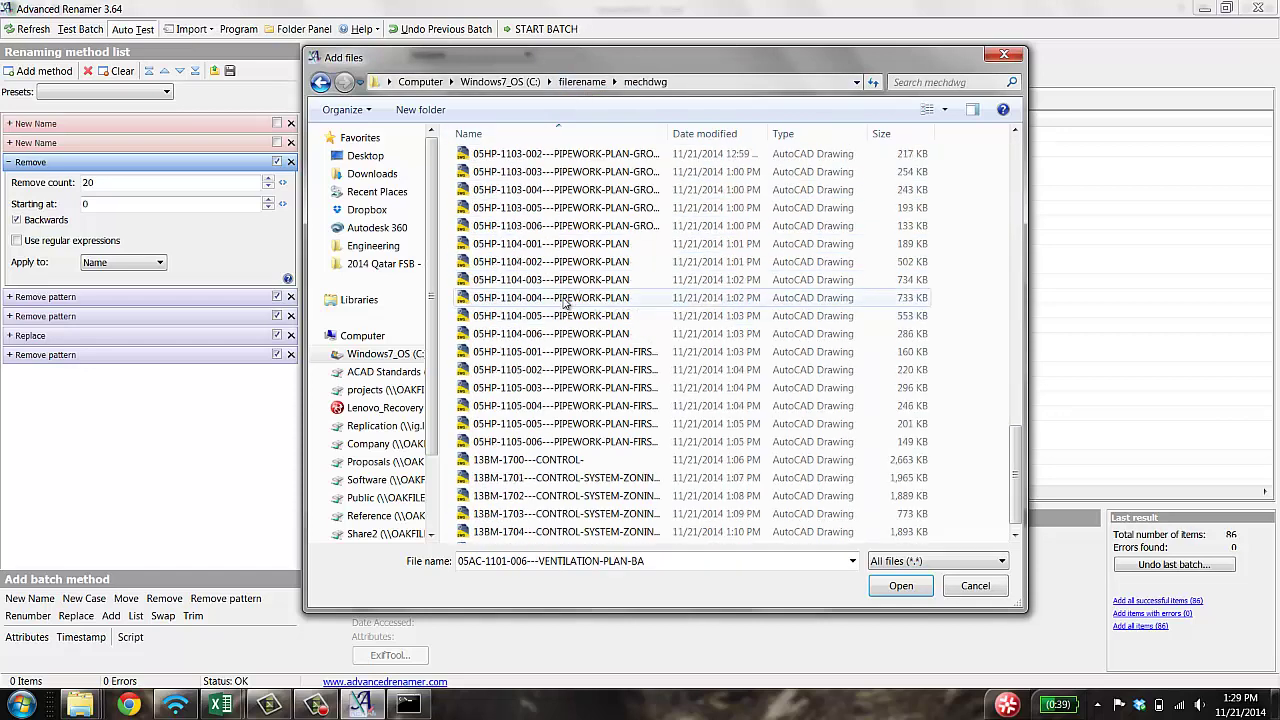
scroll(565, 303, up, 6)
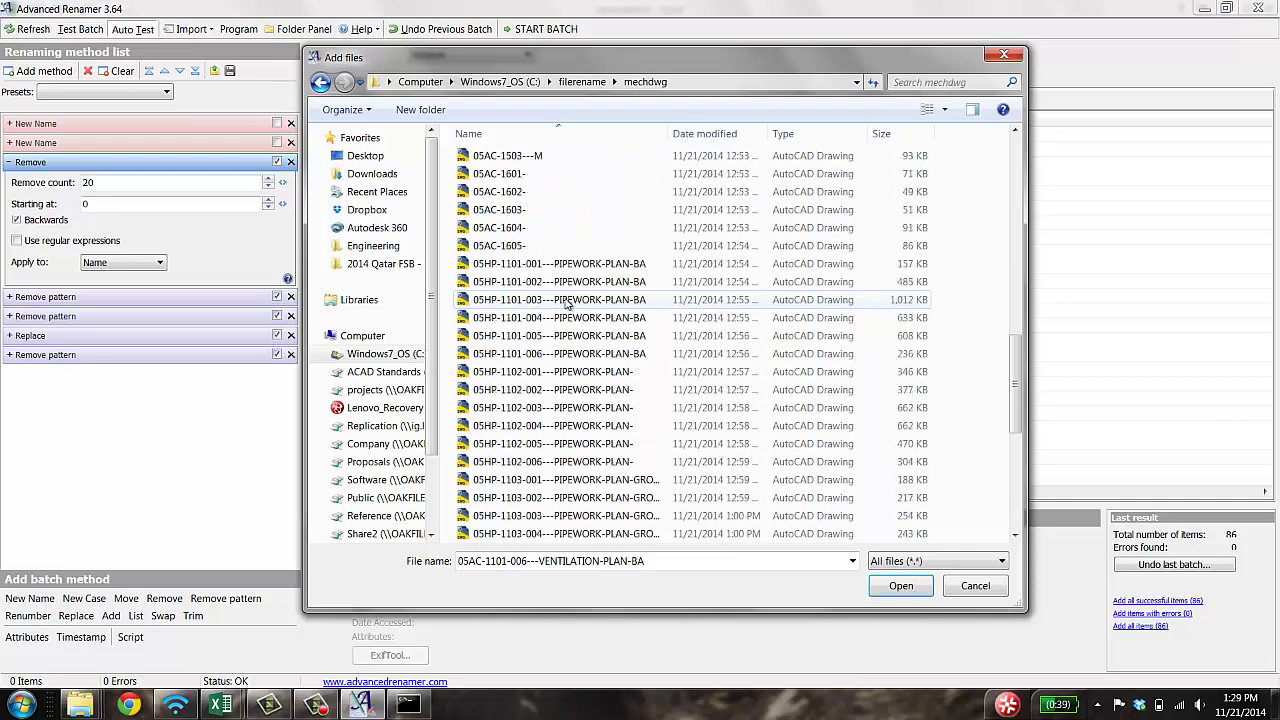
scroll(565, 303, down, 7)
click(586, 533)
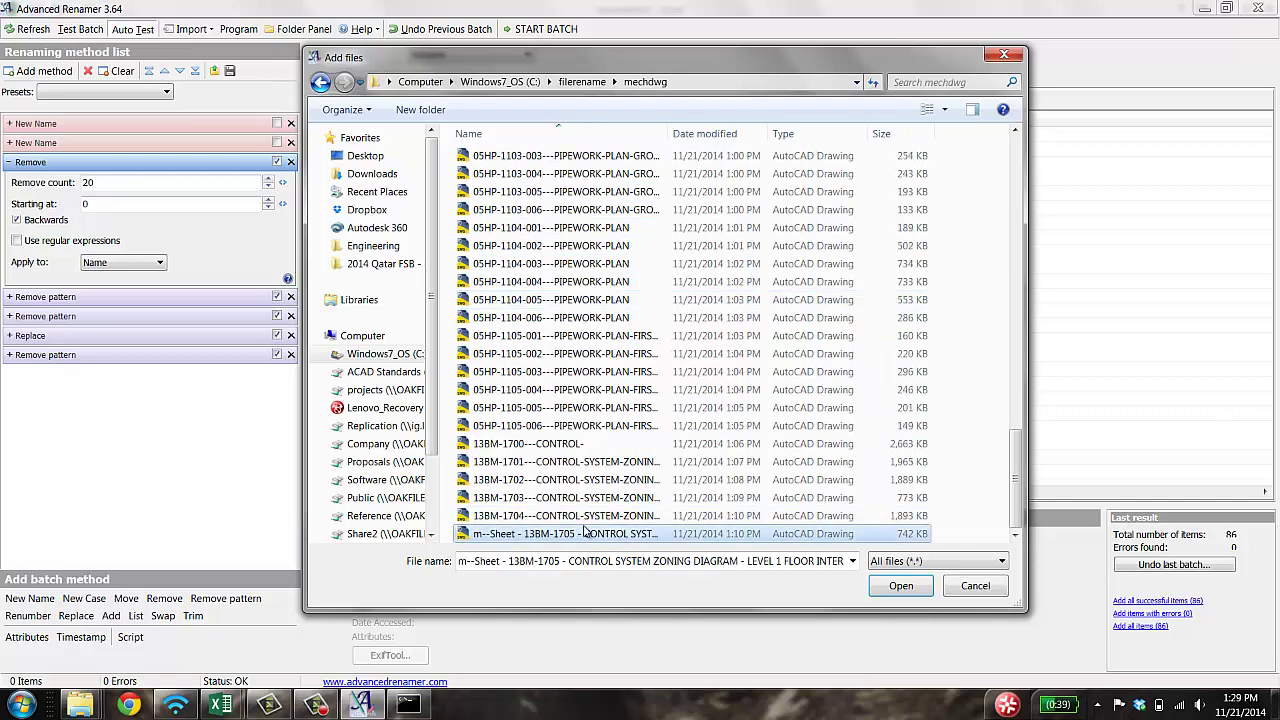
click(902, 588)
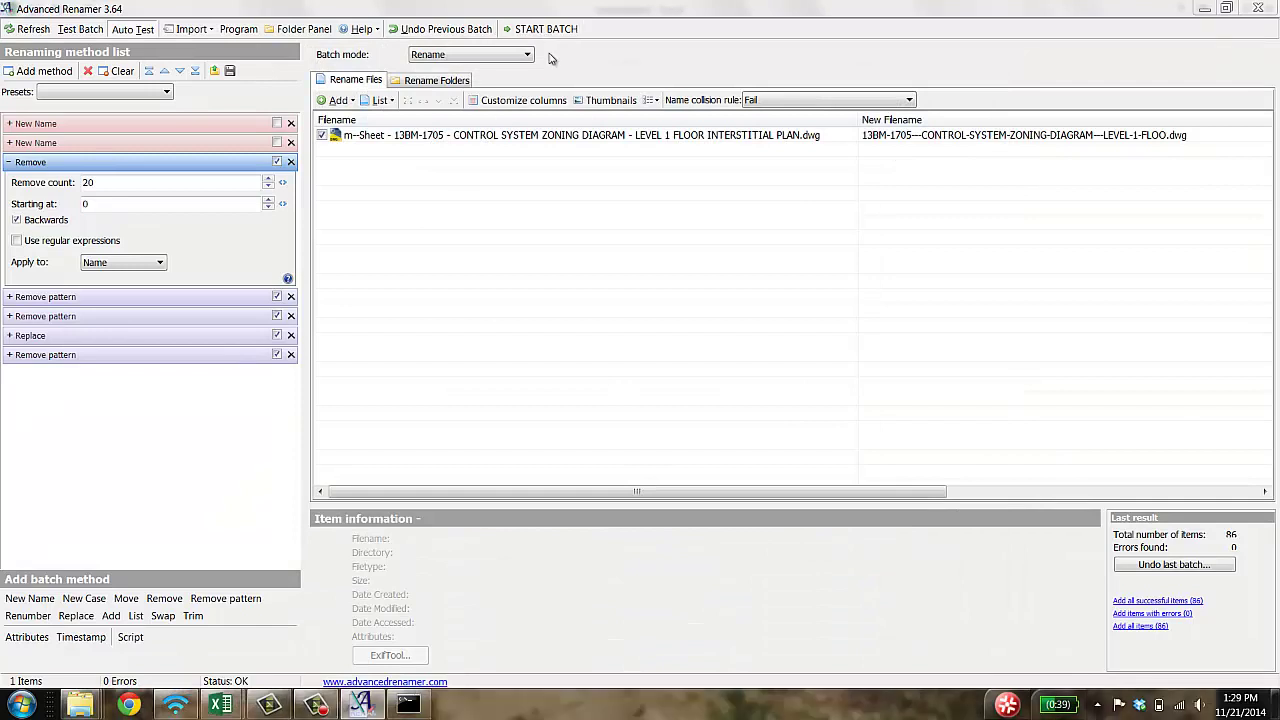
Step: Run the one-file rename batch and bring the mechdwg folder window forward
click(518, 29)
click(703, 456)
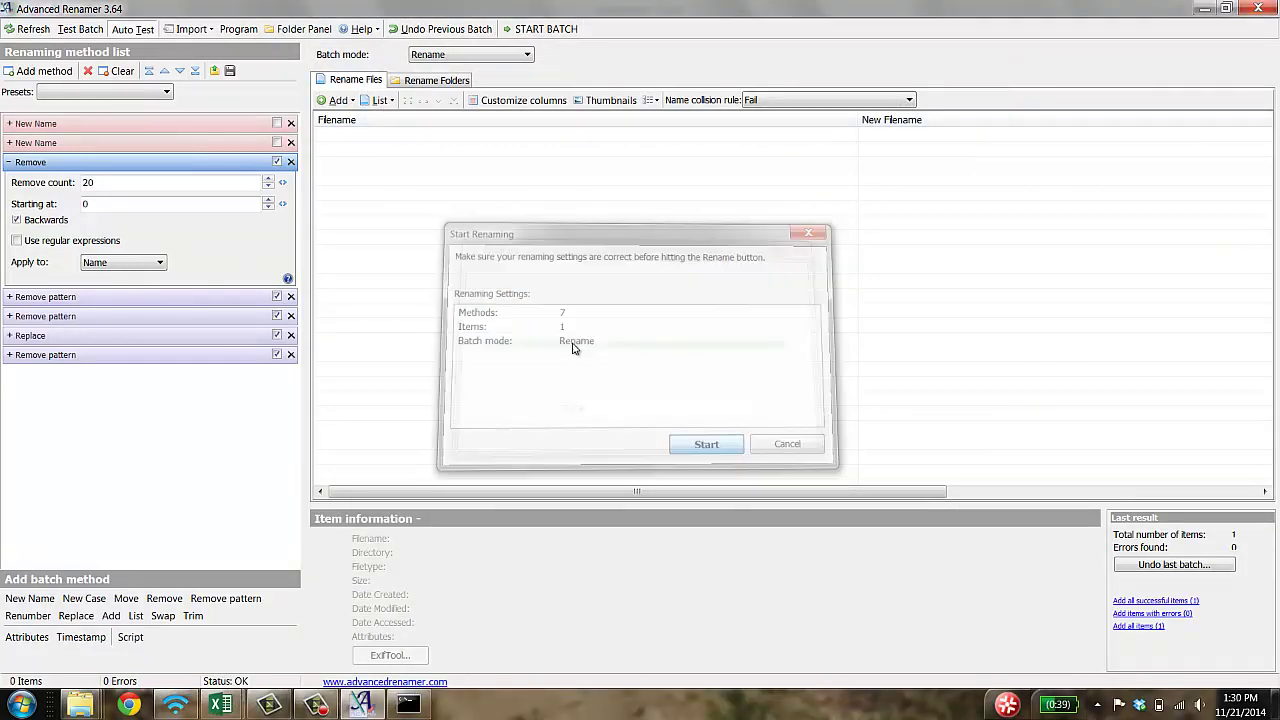
mouse_move(82, 703)
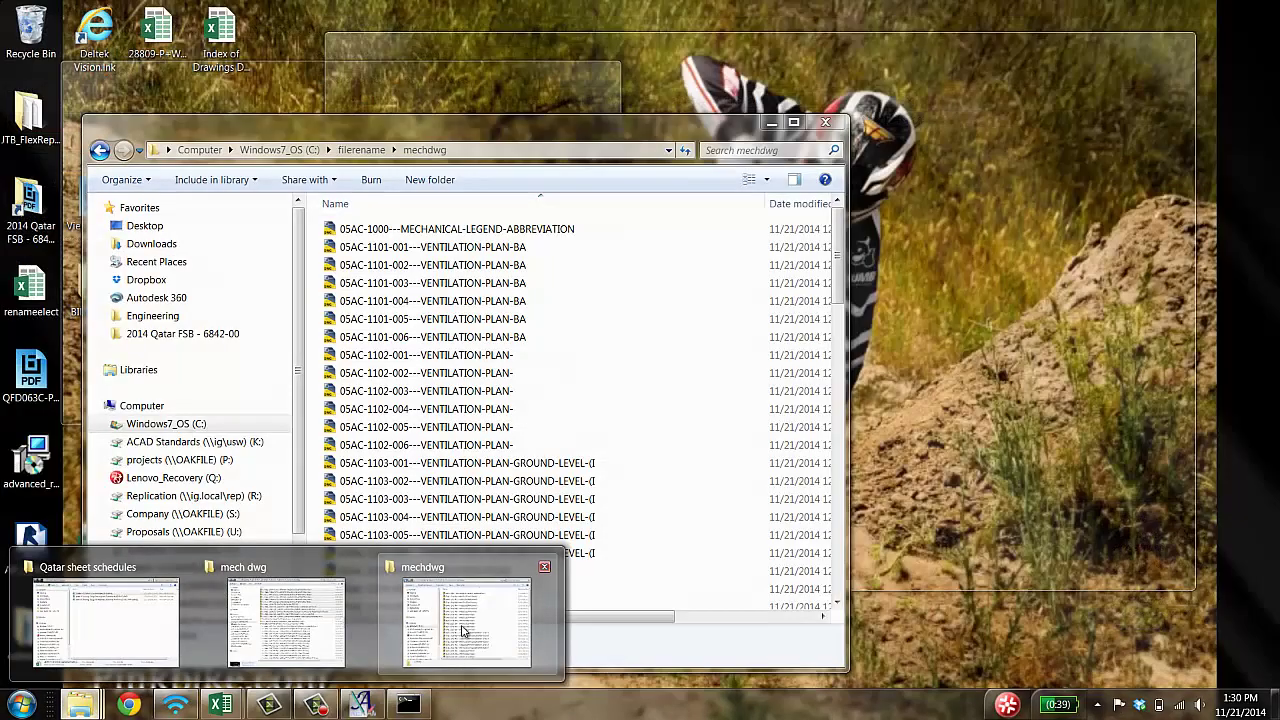
click(451, 612)
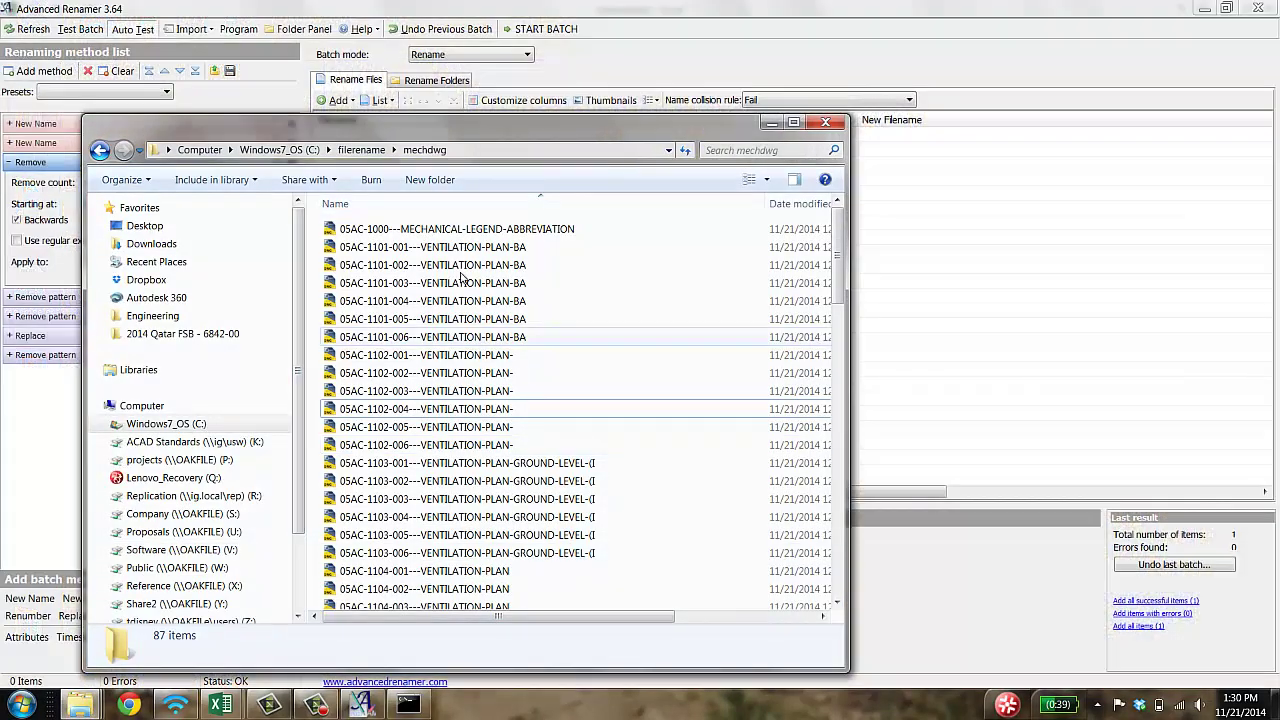
Step: Copy the renamed 13BM-1705 drawing's file name from Explorer without changing it
click(462, 376)
scroll(470, 460, down, 15)
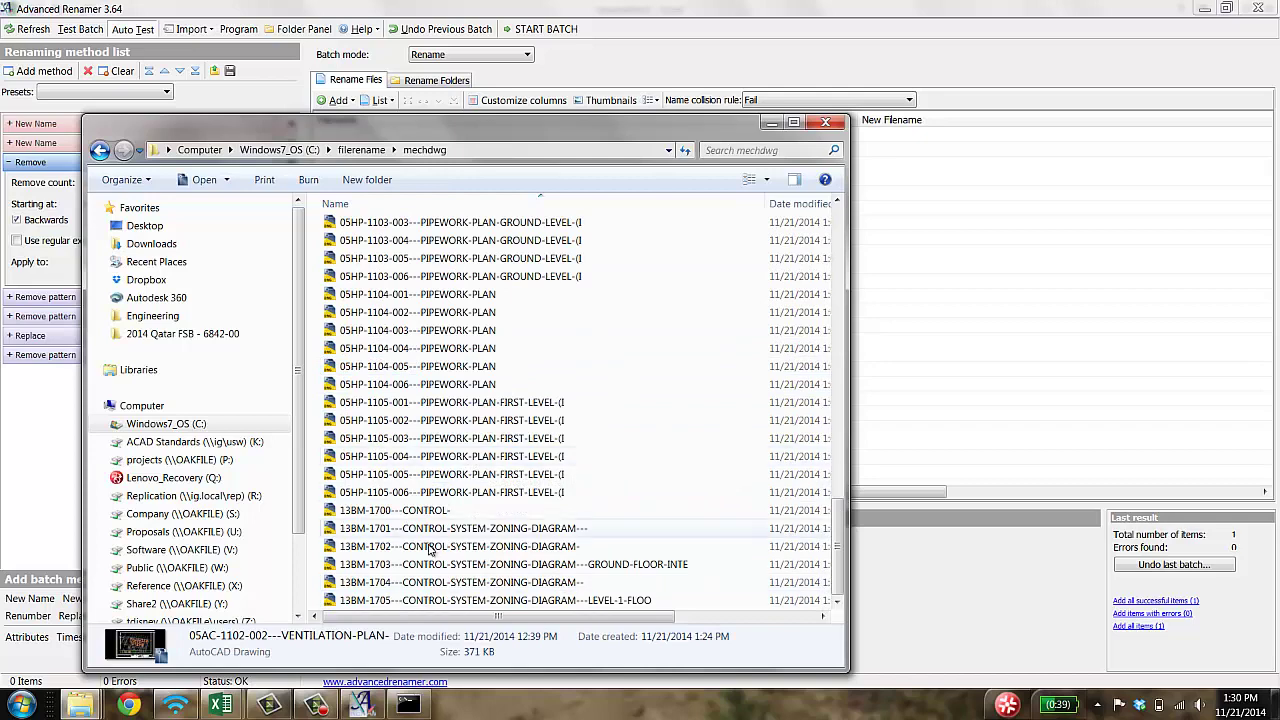
click(426, 602)
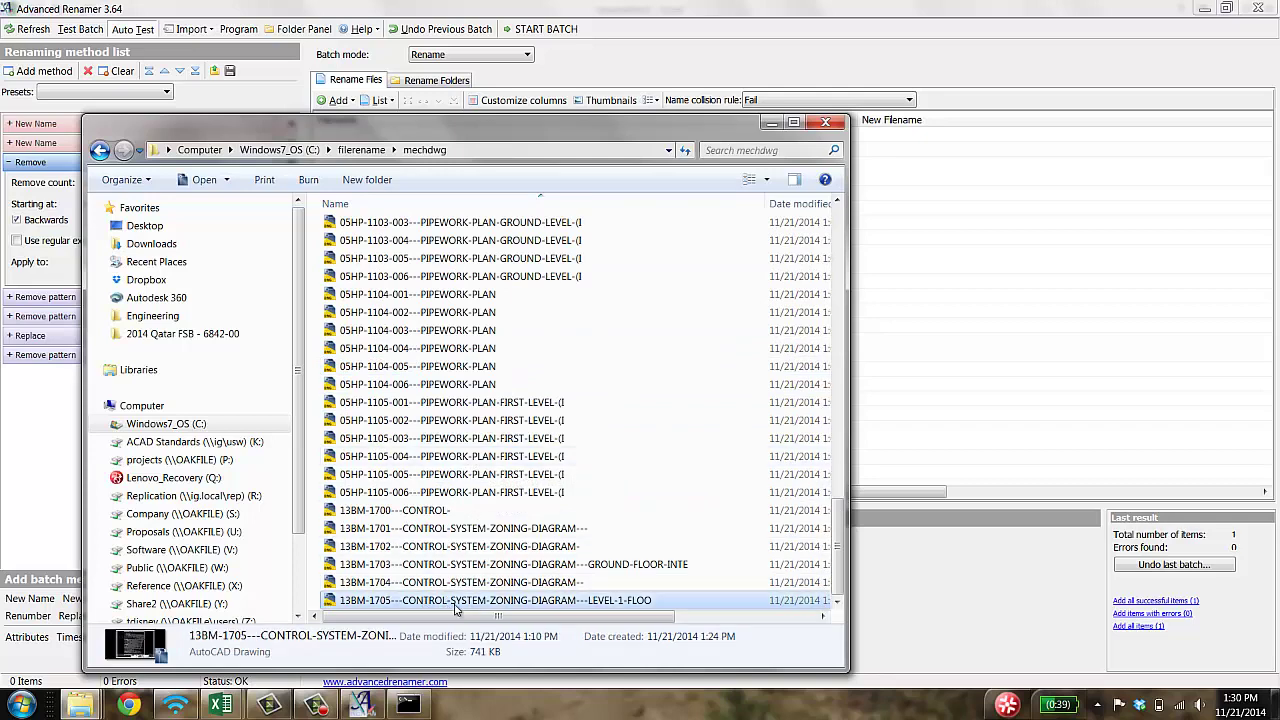
click(455, 602)
key(ctrl+c)
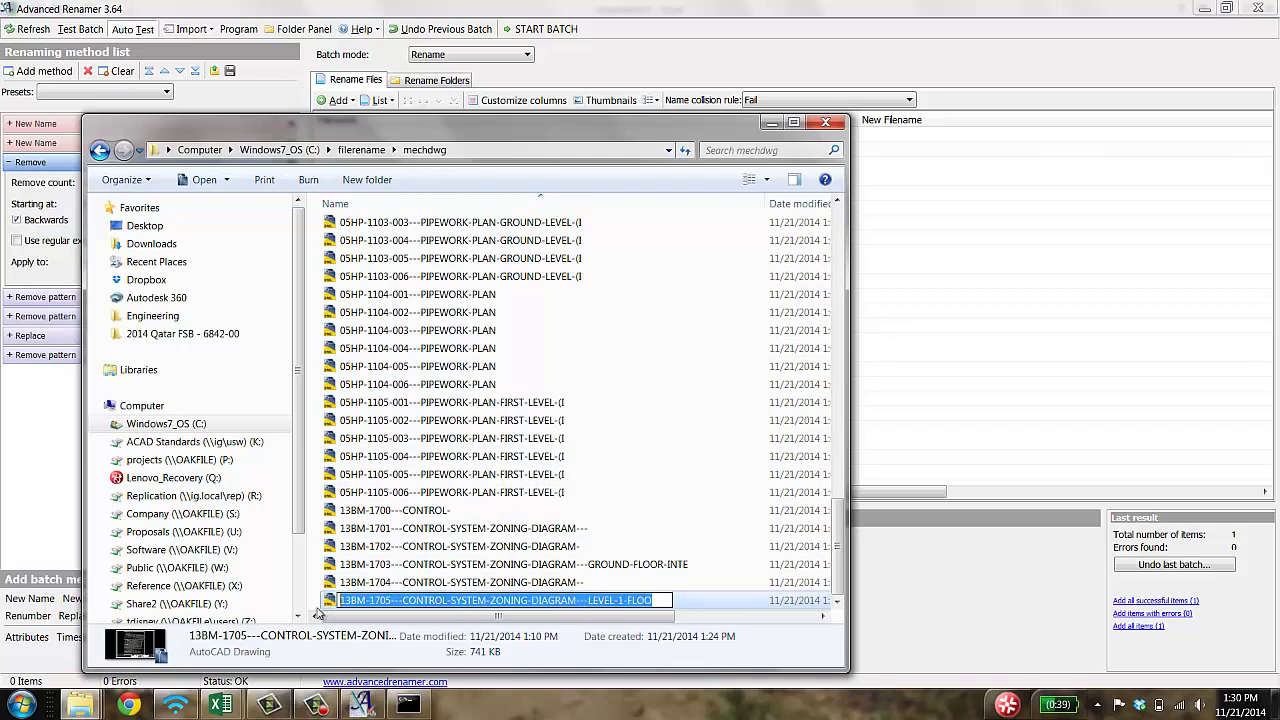
click(450, 529)
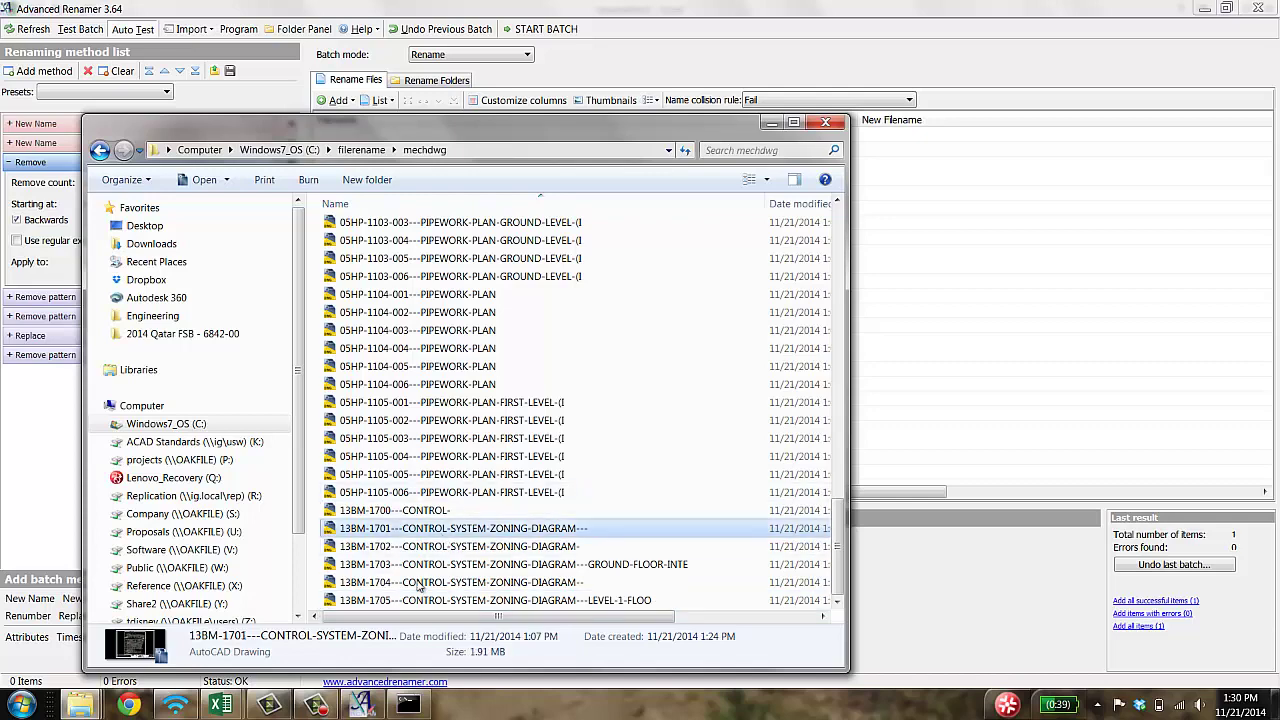
click(221, 705)
Step: Paste the new 13BM-1705 name into C90, append .dwg, and clear the stray C91 fragment
click(287, 627)
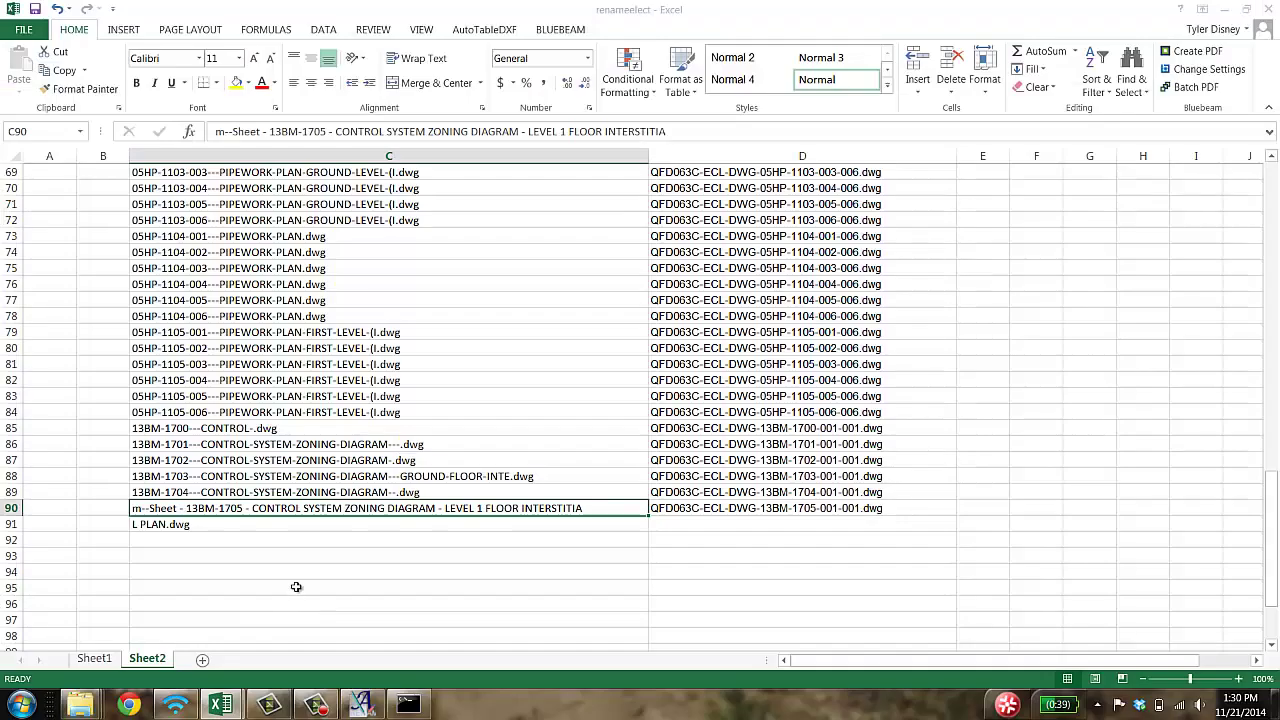
click(338, 562)
click(284, 510)
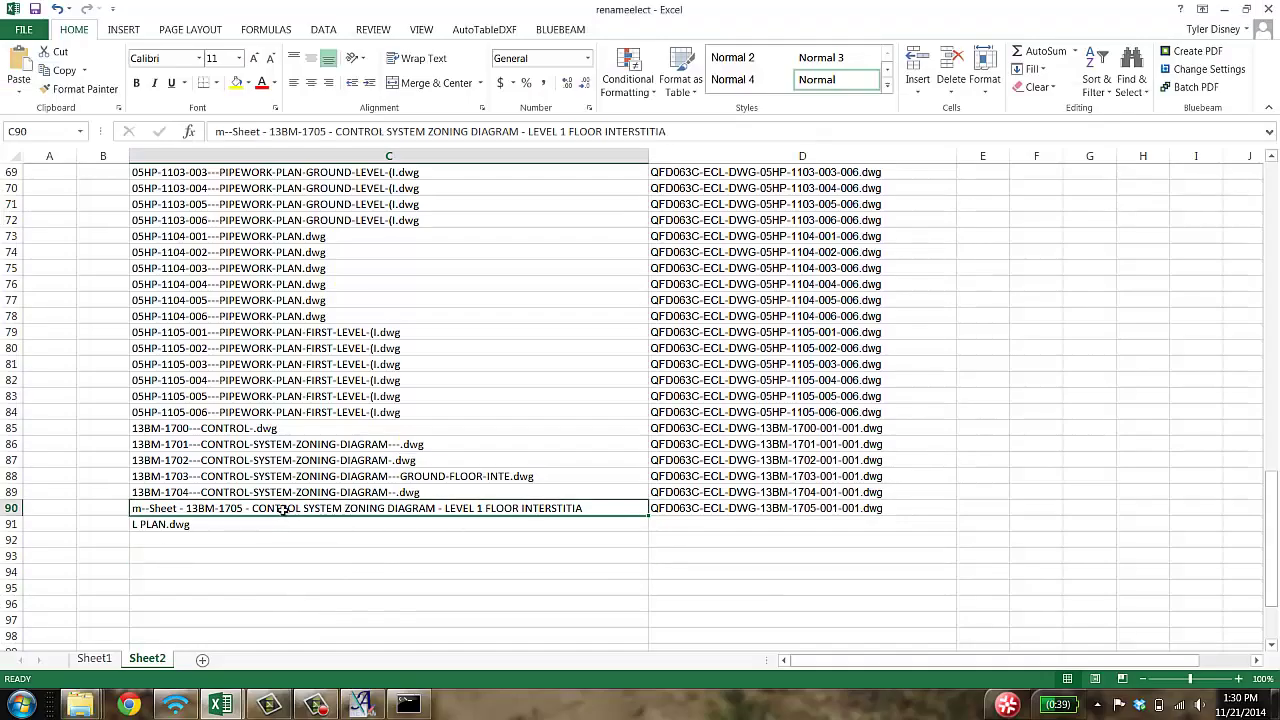
key(ctrl+v)
click(494, 543)
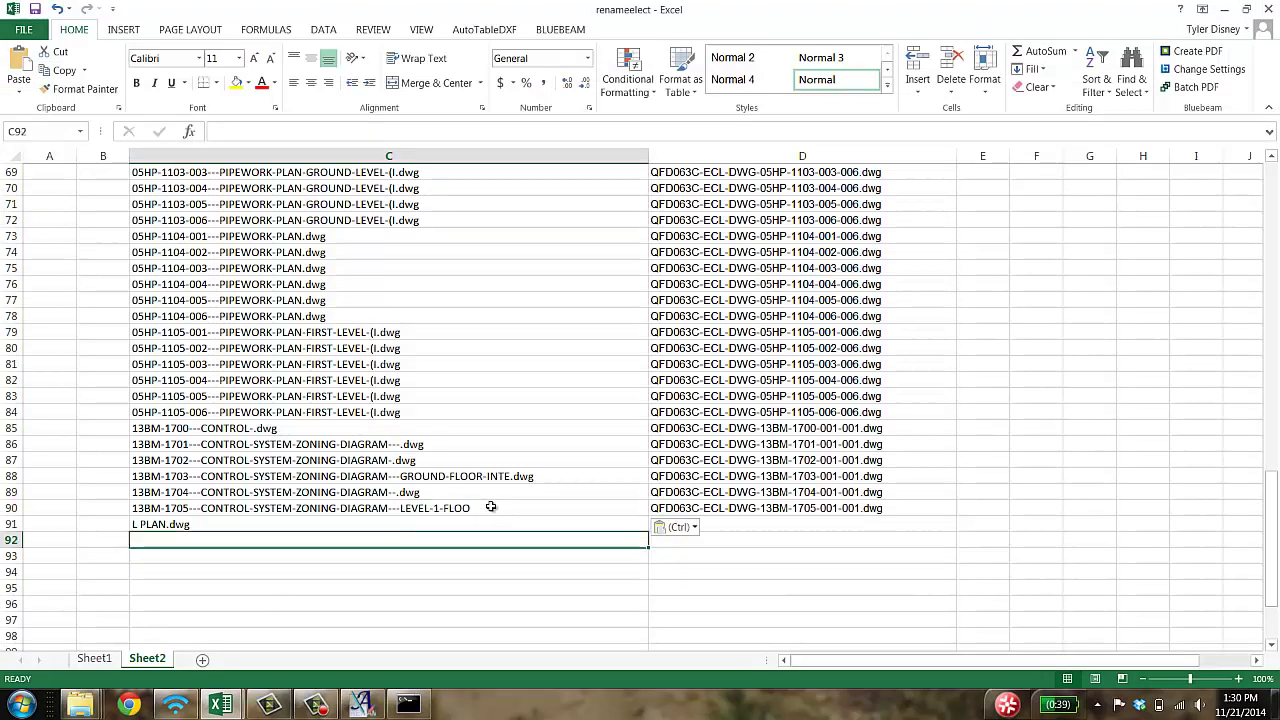
double_click(493, 508)
text(.dwg)
key(Return)
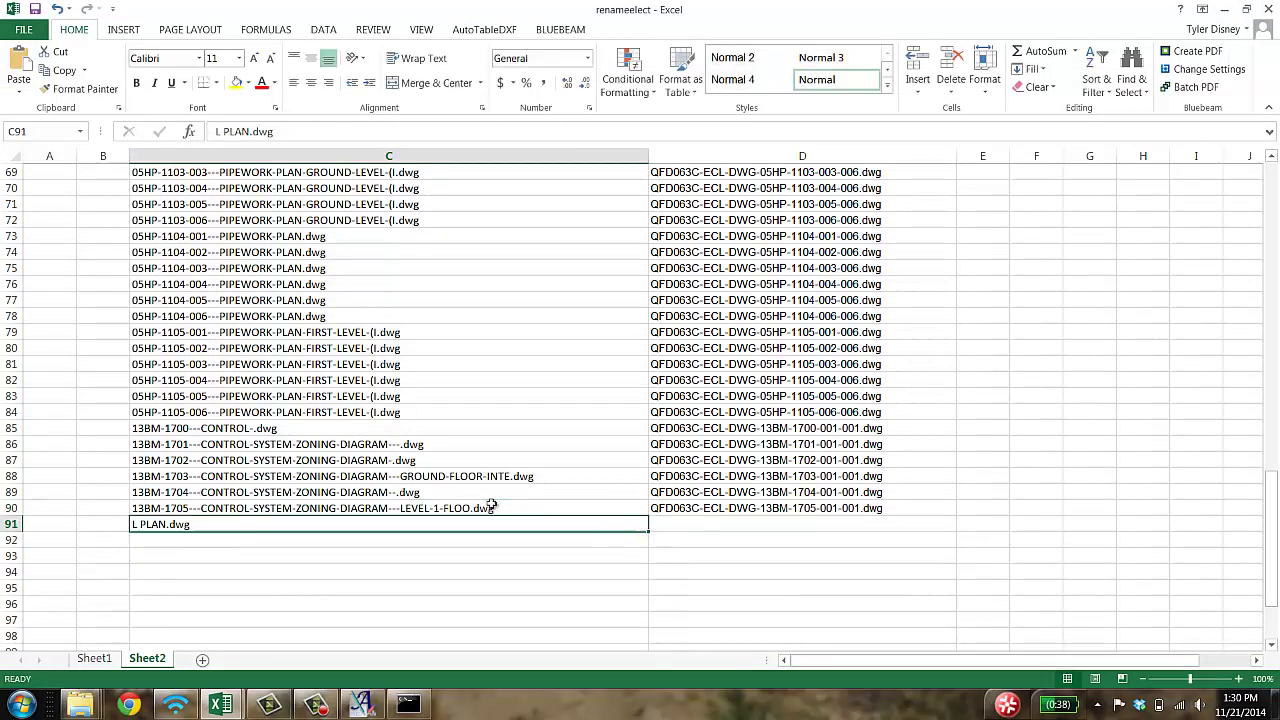
key(Delete)
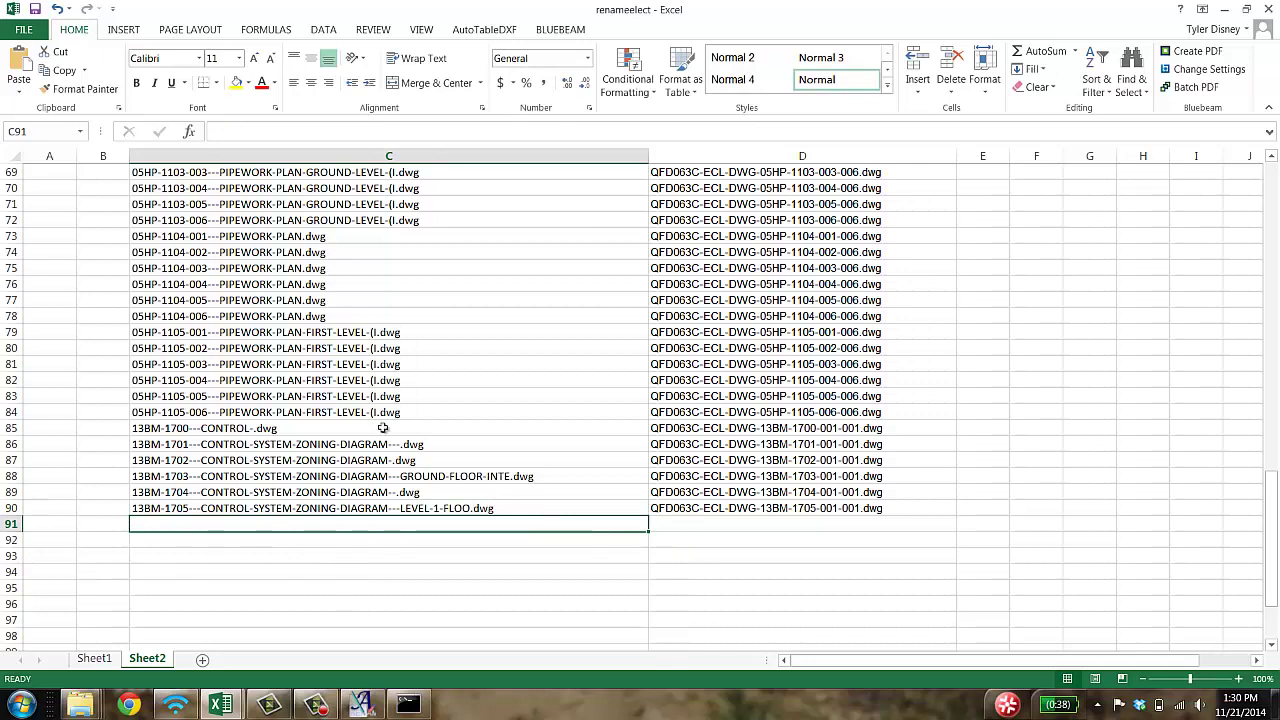
click(341, 461)
scroll(401, 479, up, 20)
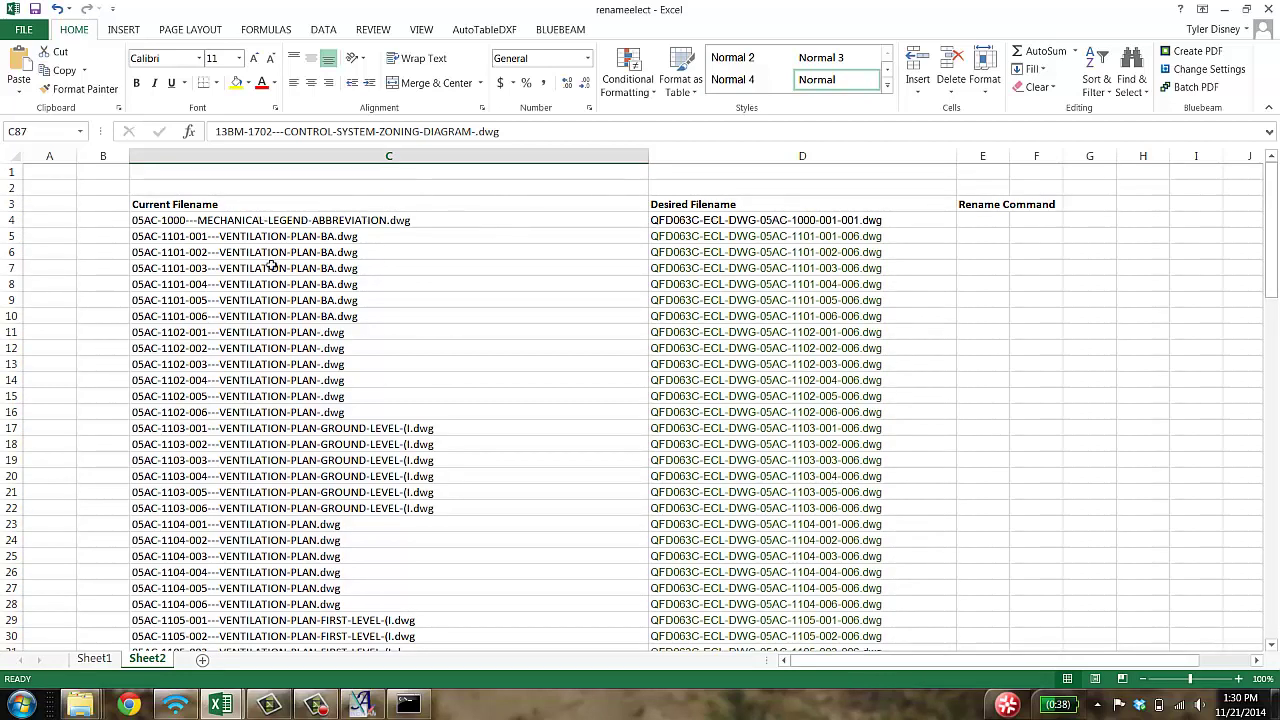
click(213, 427)
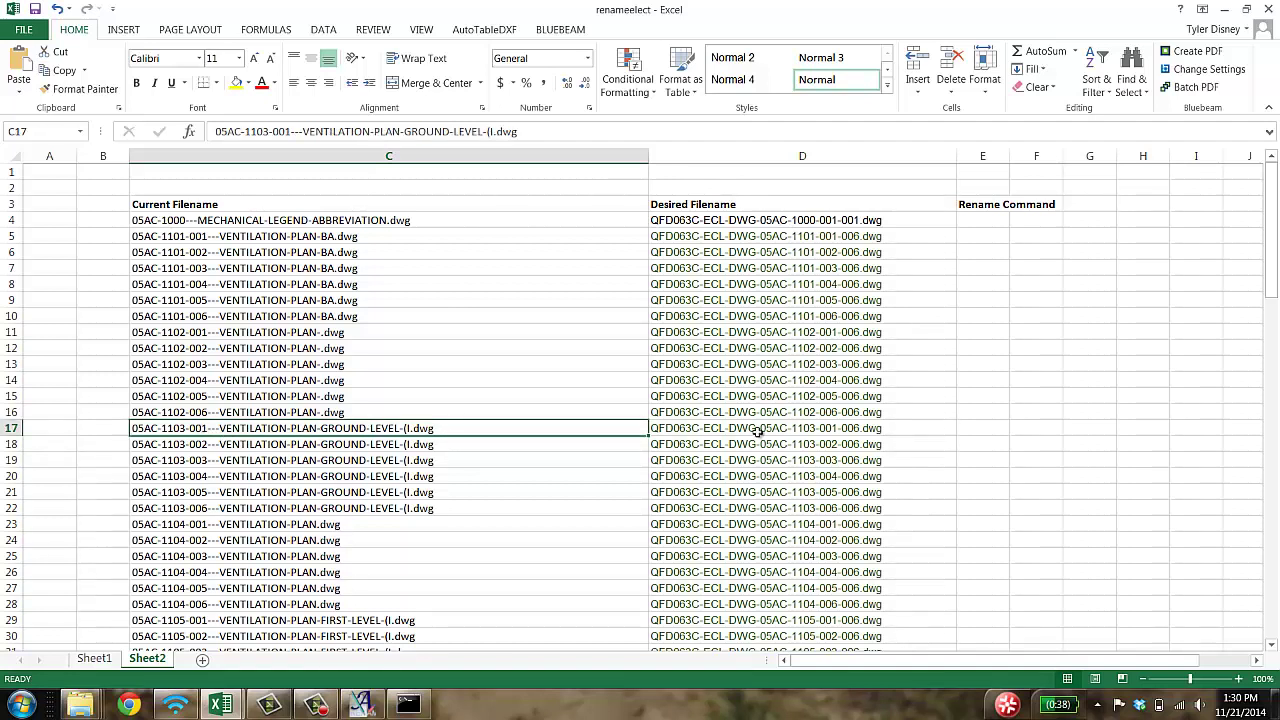
click(365, 480)
scroll(349, 557, down, 8)
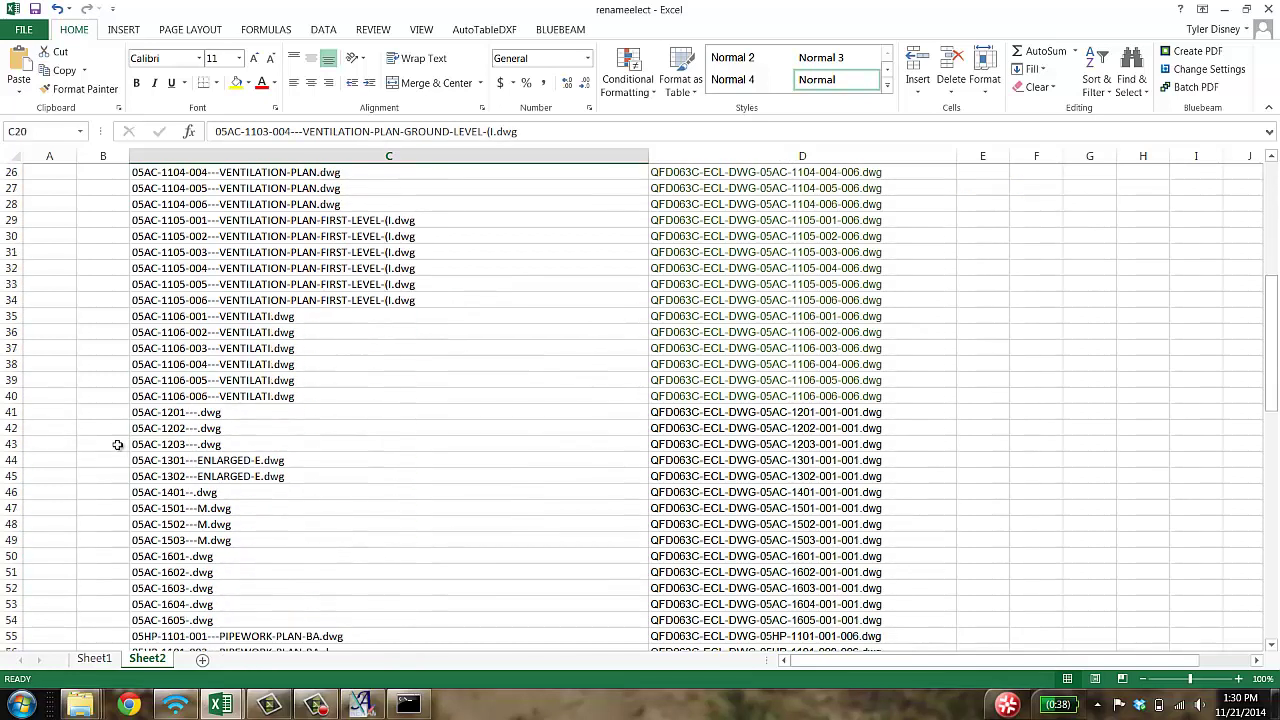
click(190, 444)
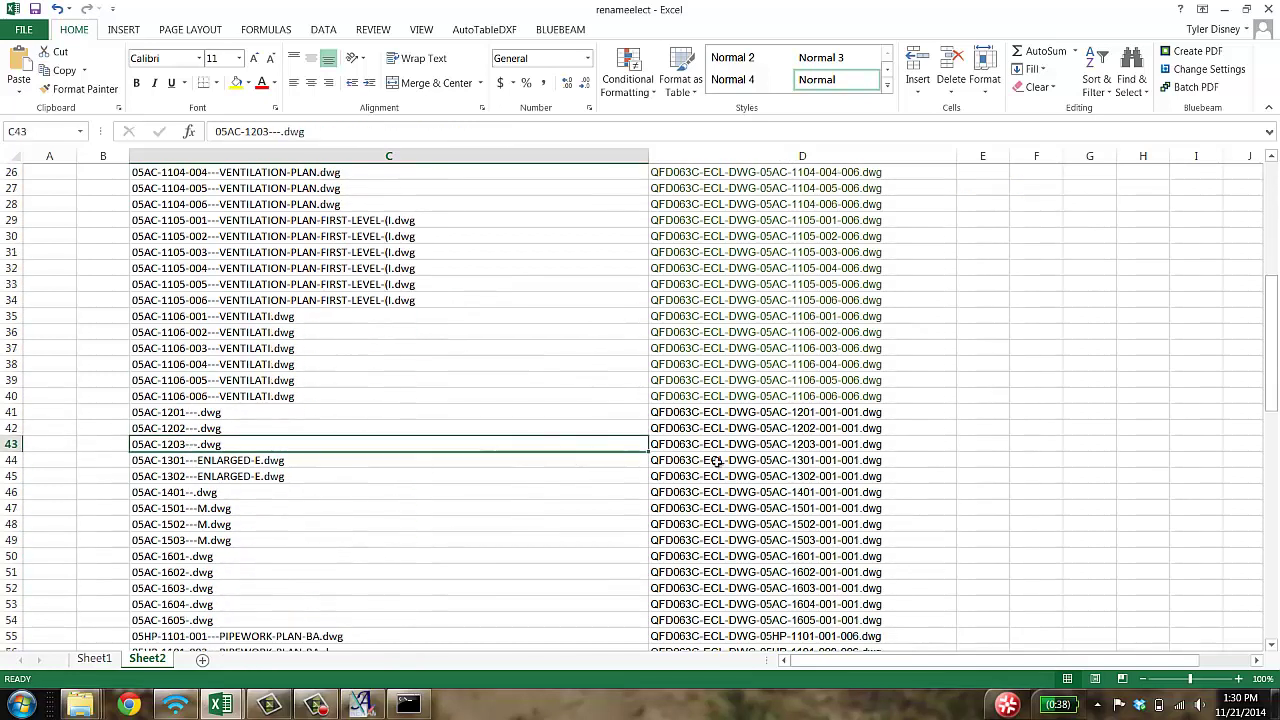
click(355, 552)
scroll(280, 550, down, 1)
scroll(280, 550, down, 14)
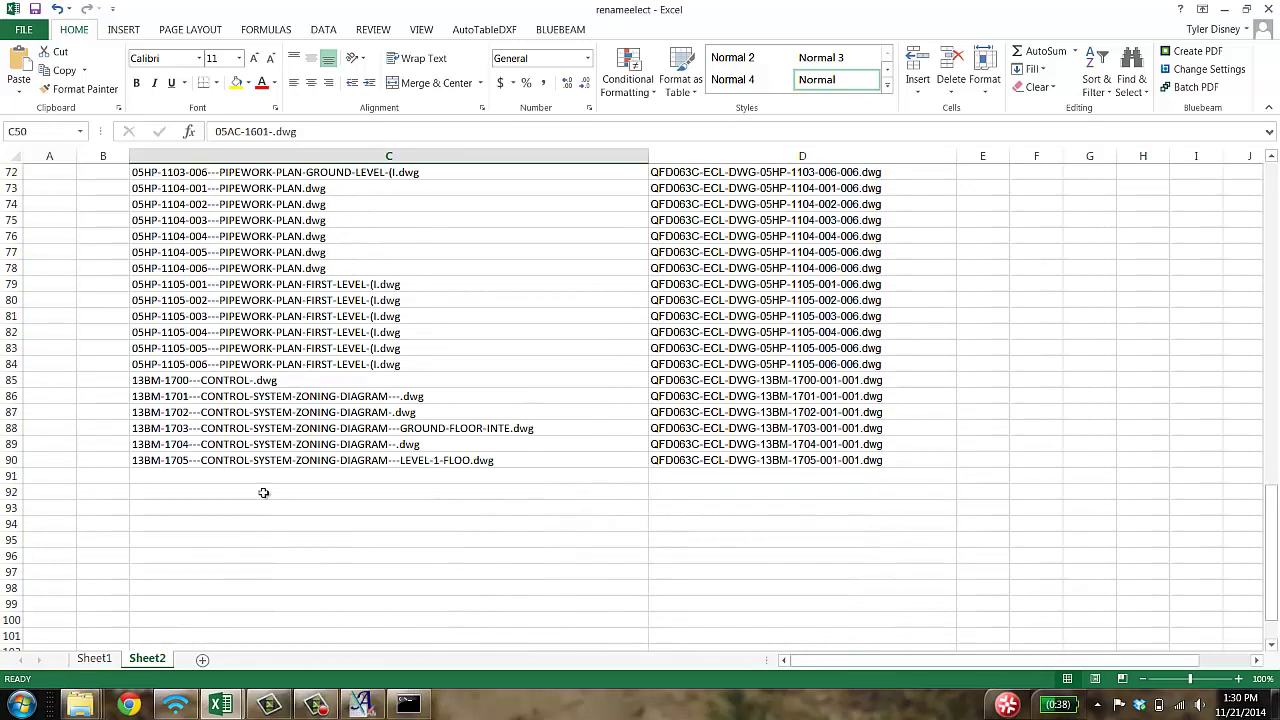
click(205, 447)
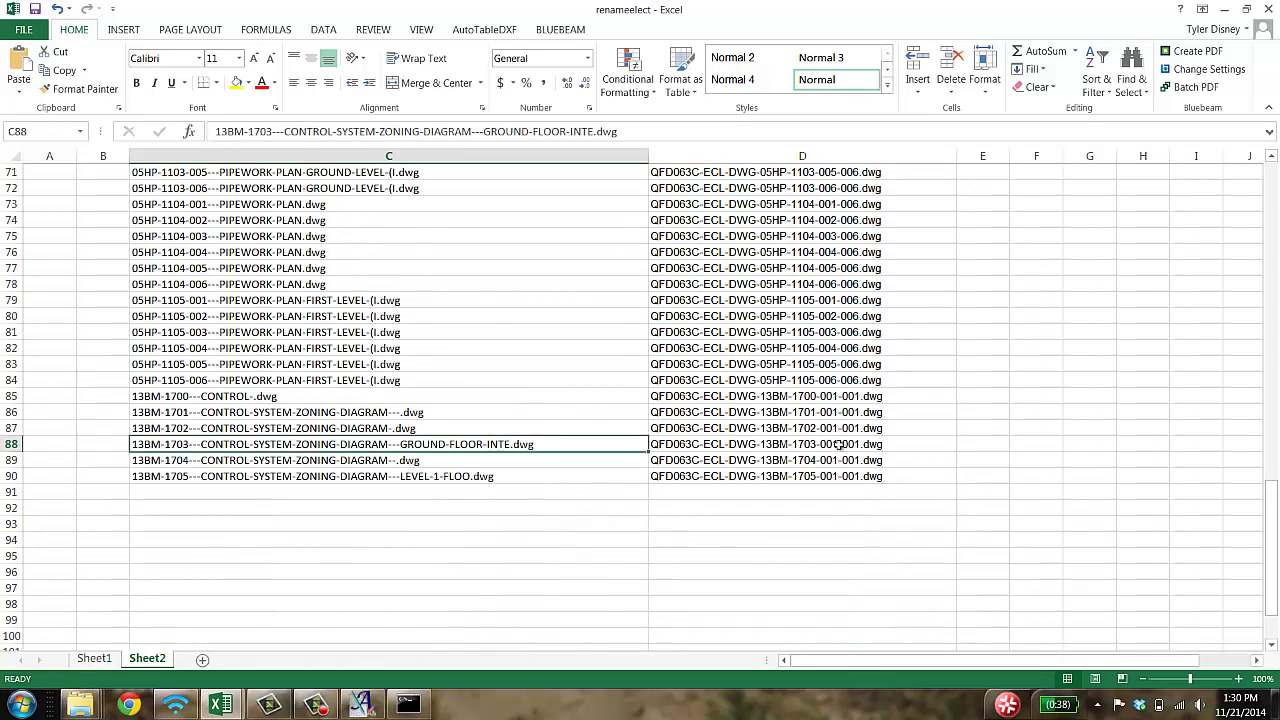
click(840, 444)
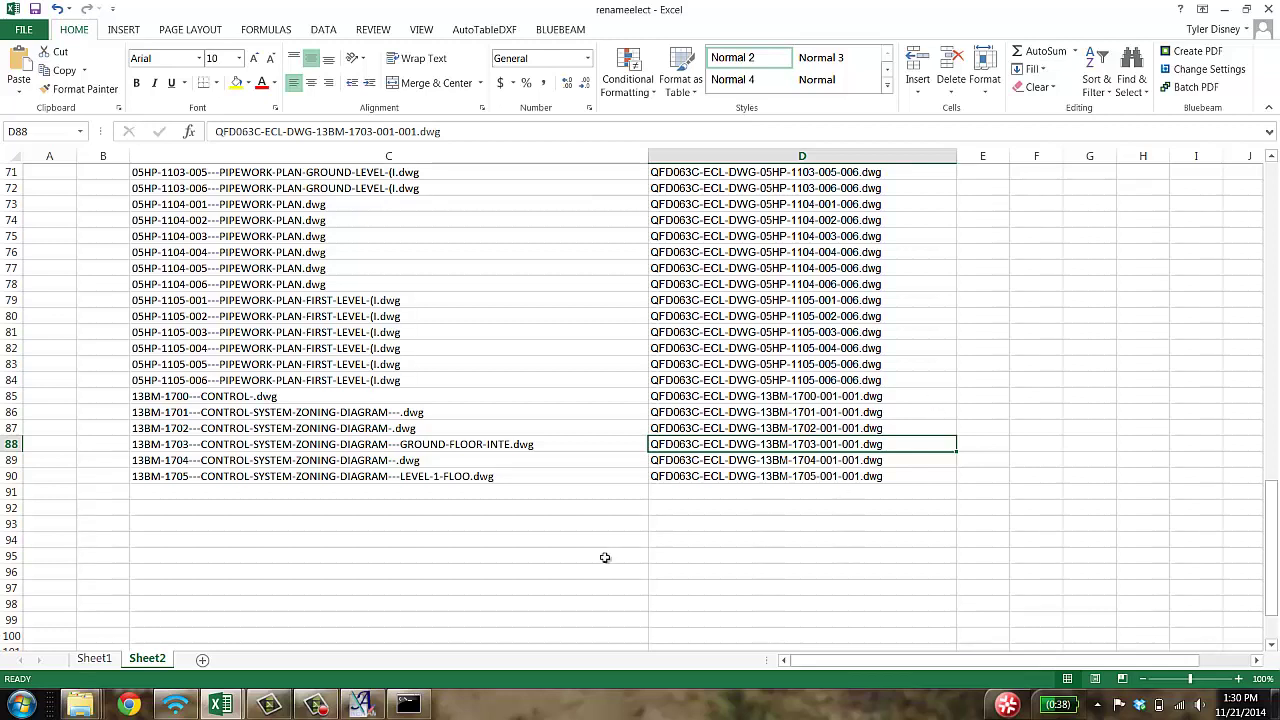
scroll(370, 342, up, 1)
click(308, 303)
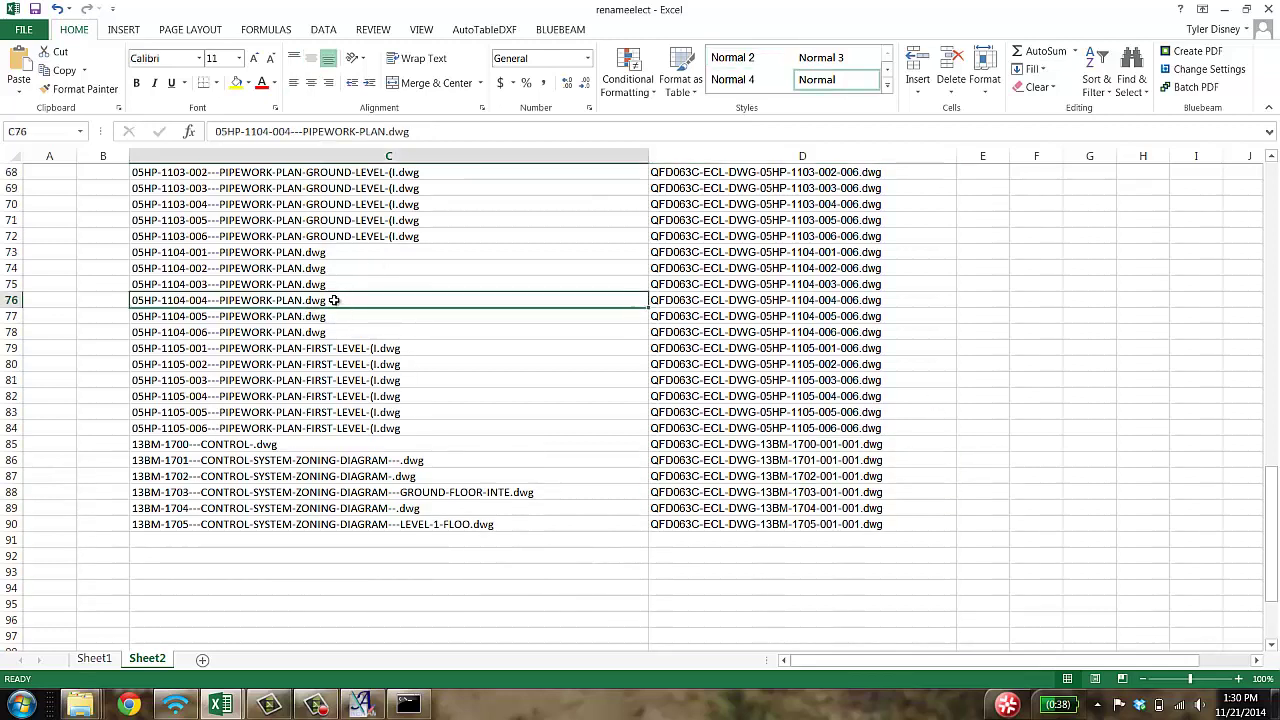
click(750, 303)
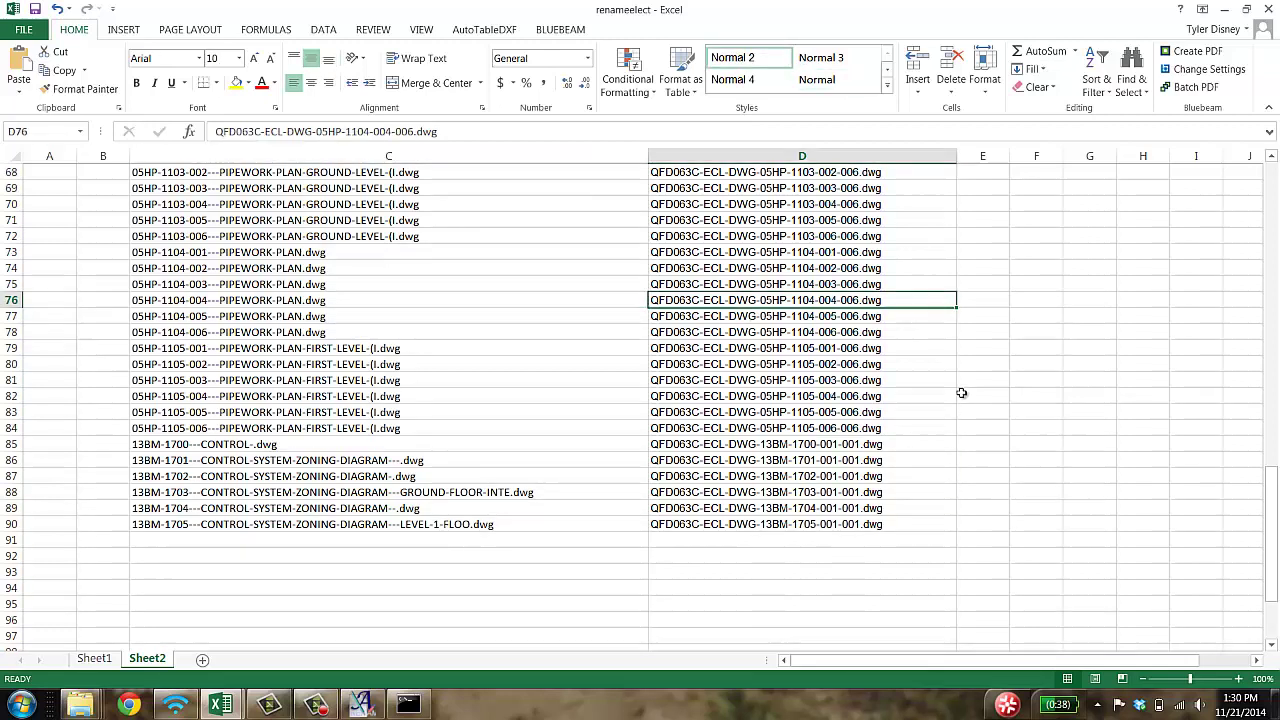
scroll(961, 393, up, 20)
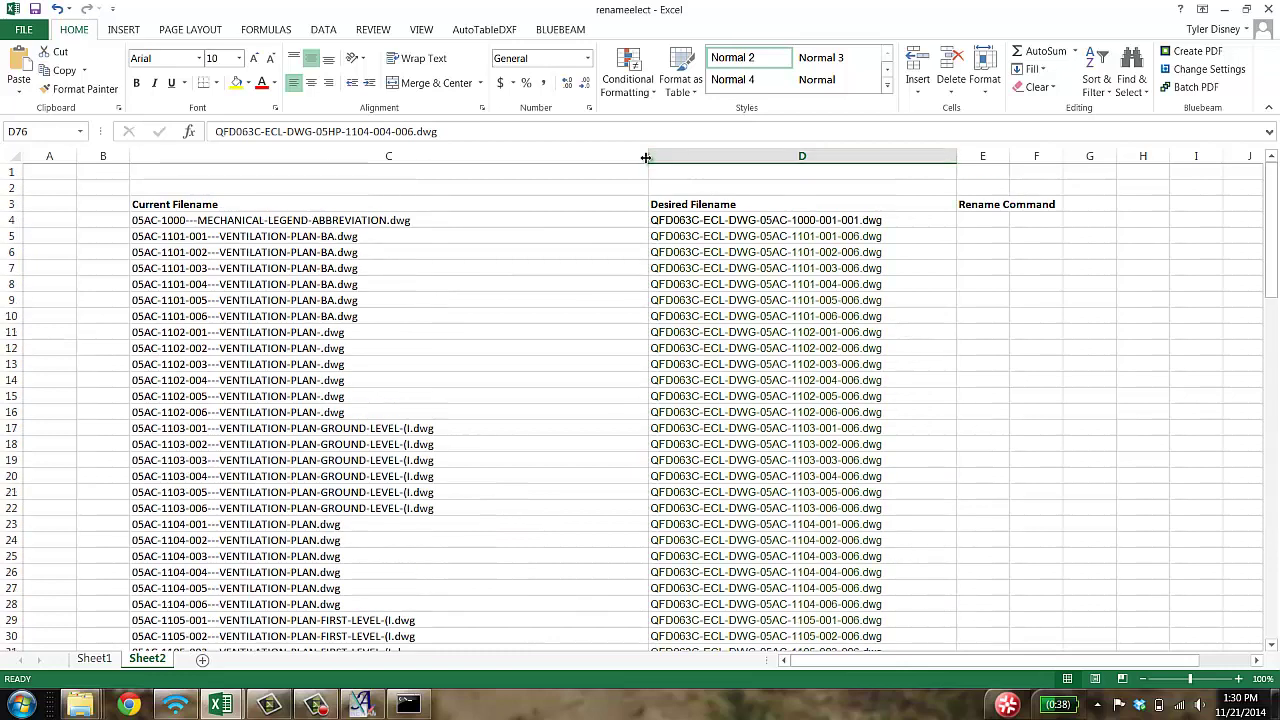
Step: Narrow columns C and D, then enter the formula ="ren"&" "&C4&" "&D4 in E4
drag(646, 157, 466, 188)
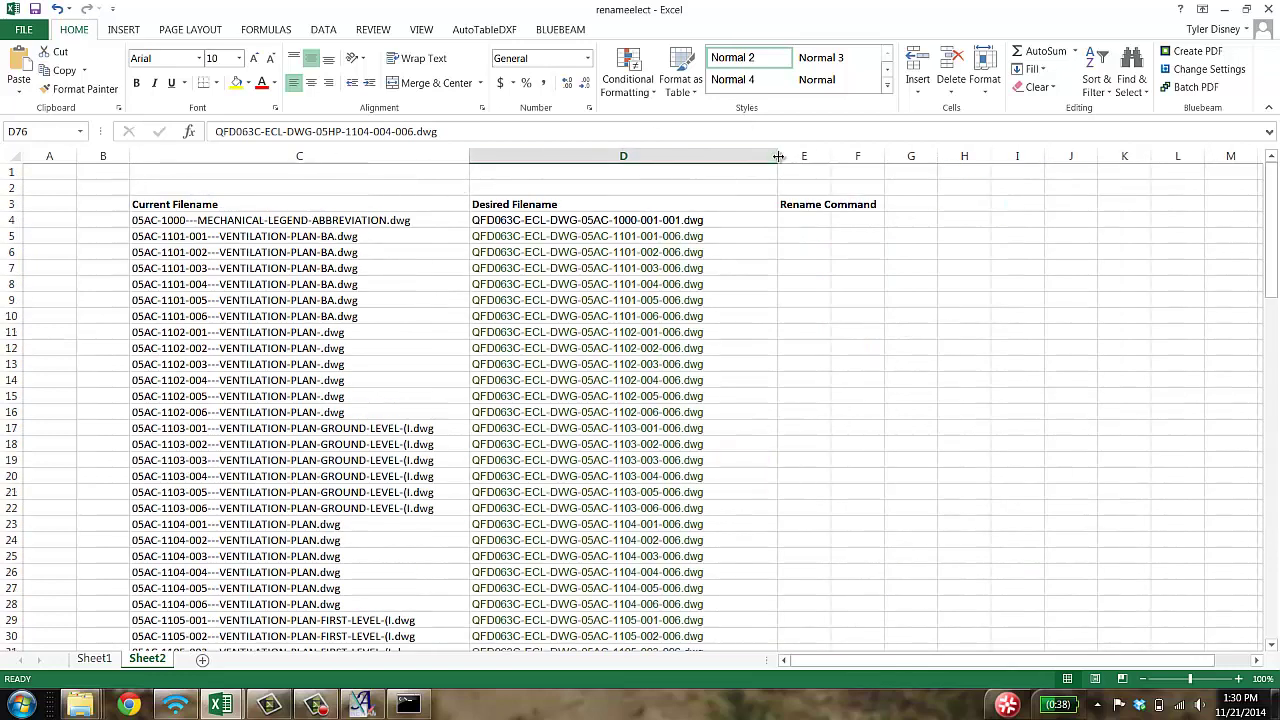
drag(778, 157, 1014, 172)
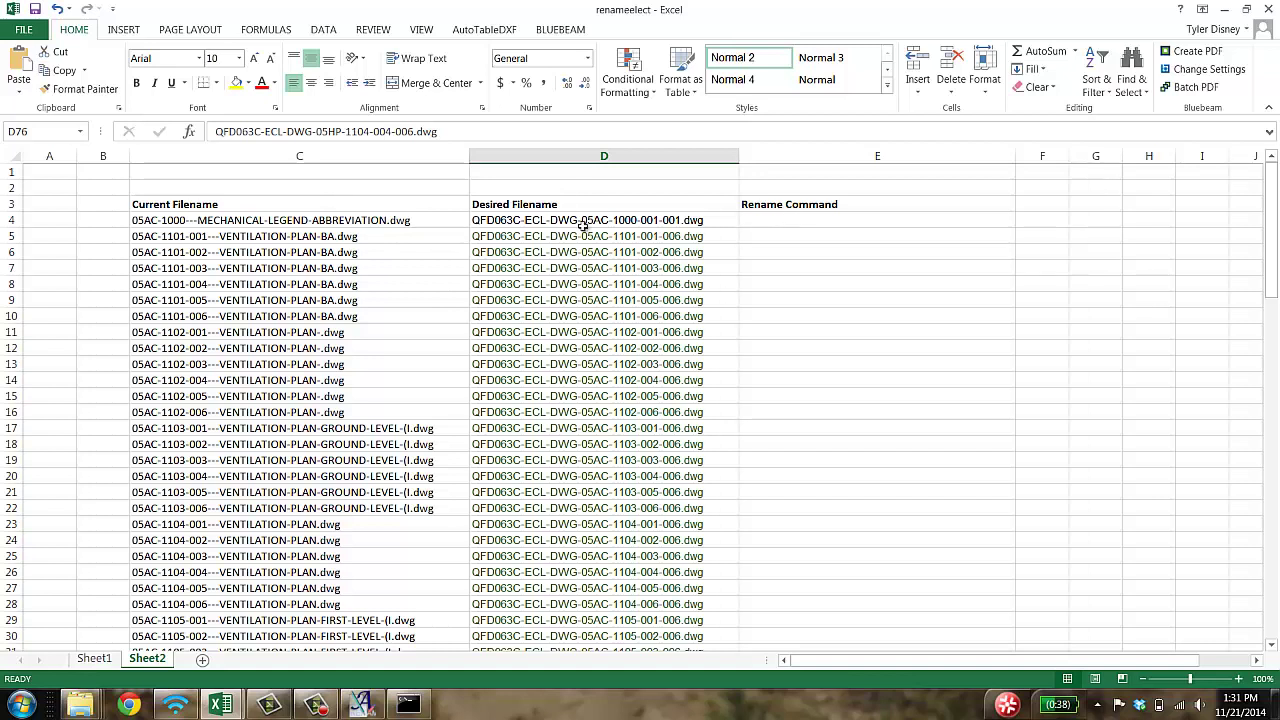
click(427, 218)
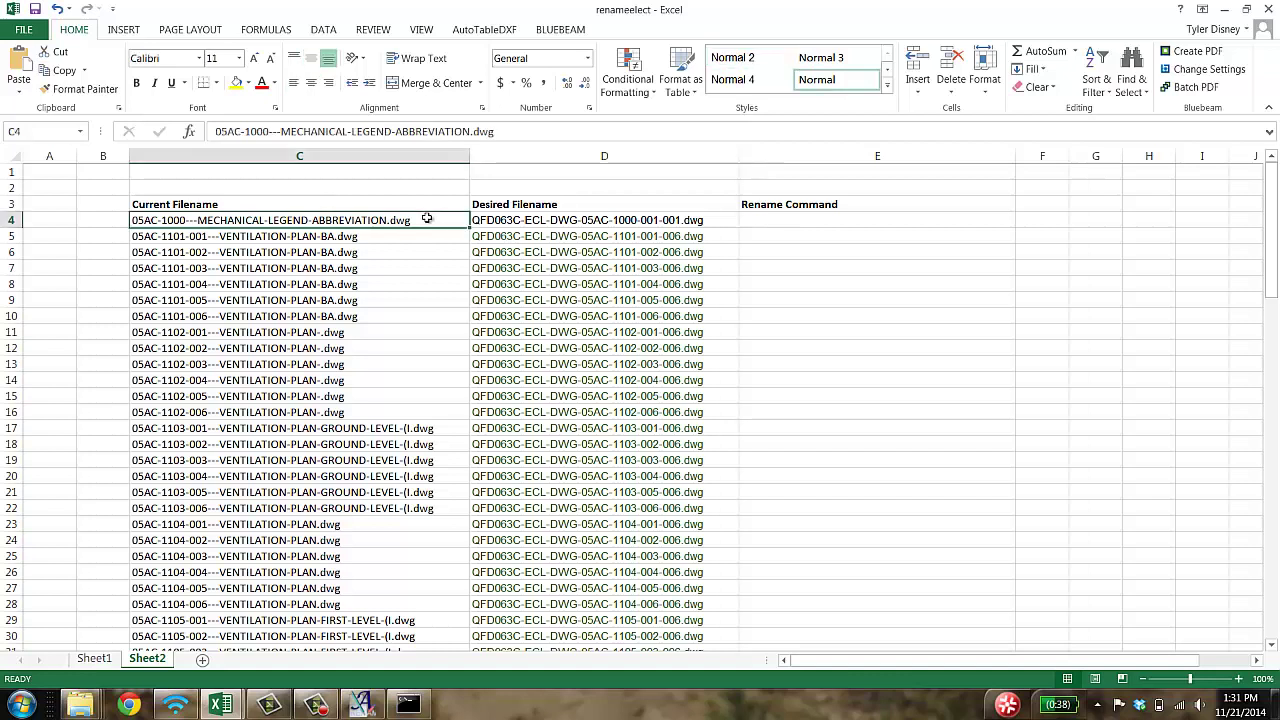
click(565, 222)
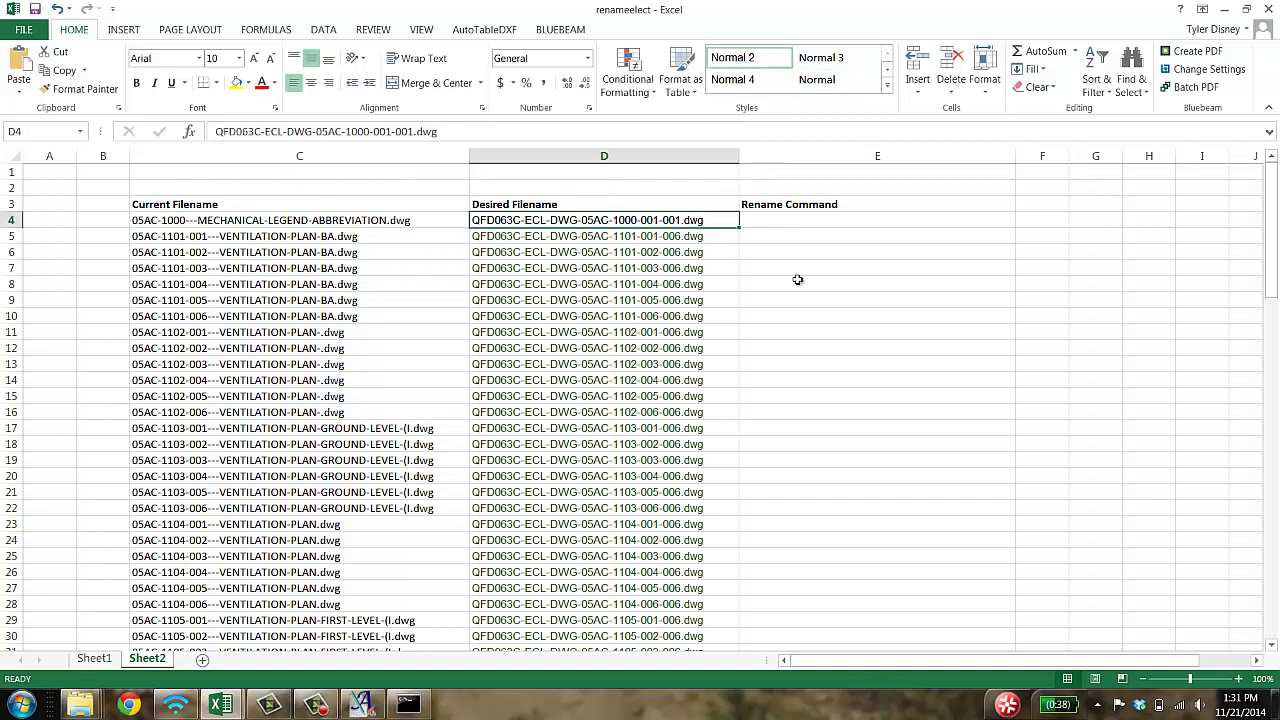
click(797, 223)
text(=)
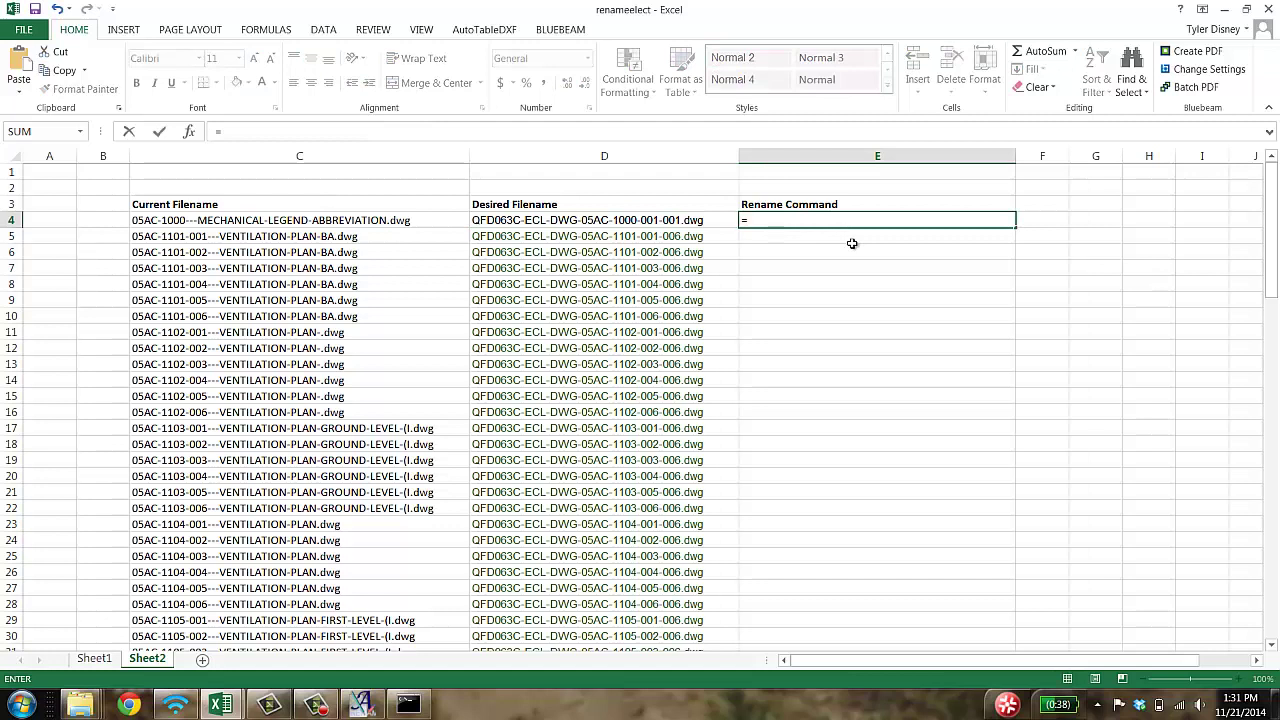
text("ren"&" "&)
click(402, 221)
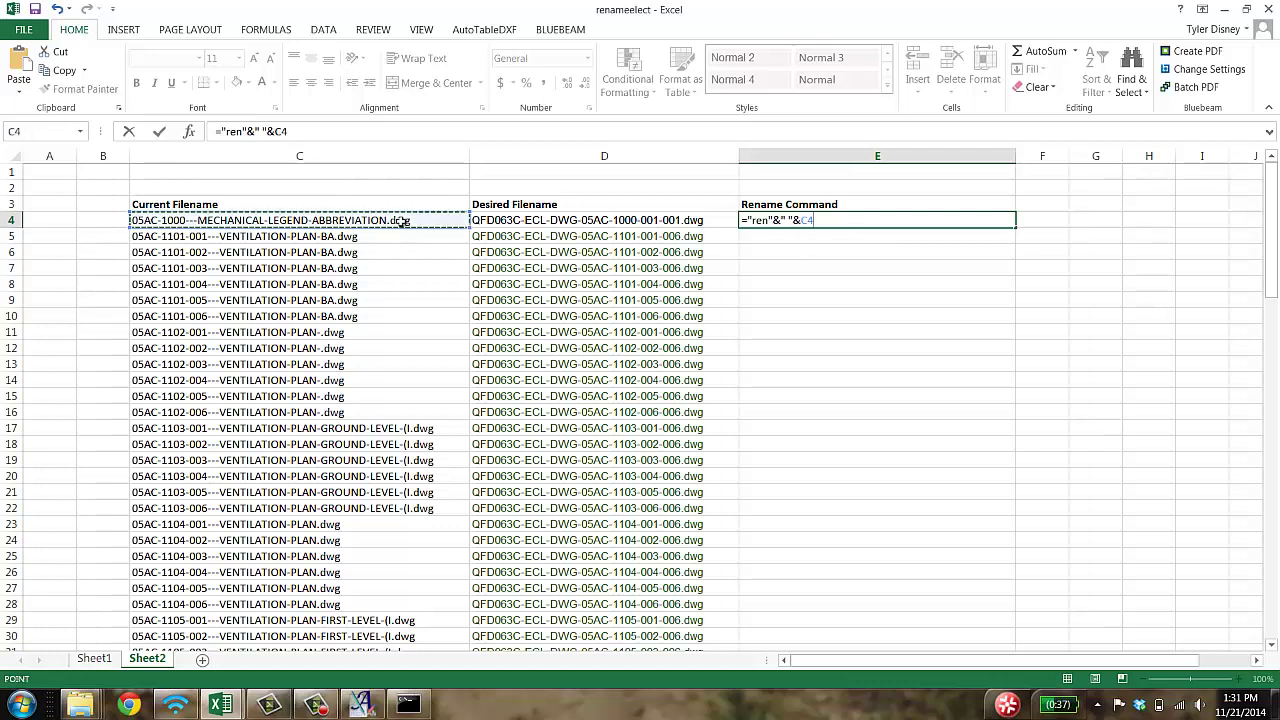
text(&" "&)
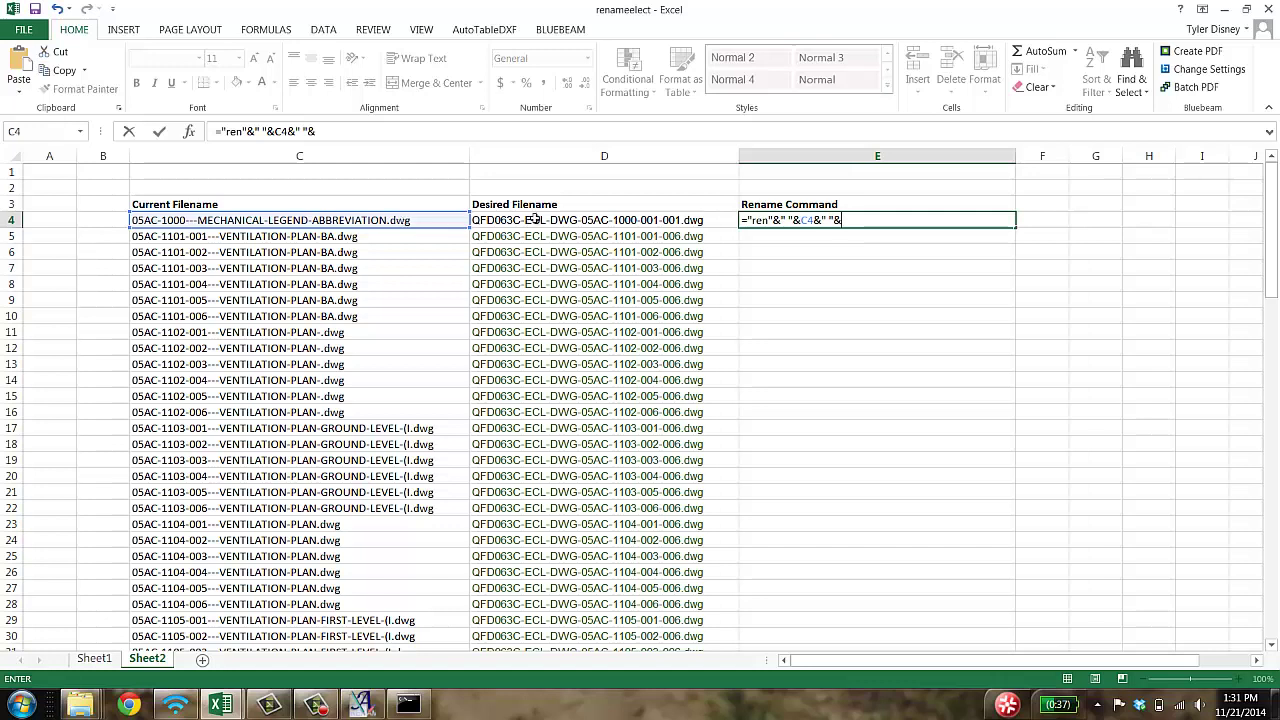
click(533, 220)
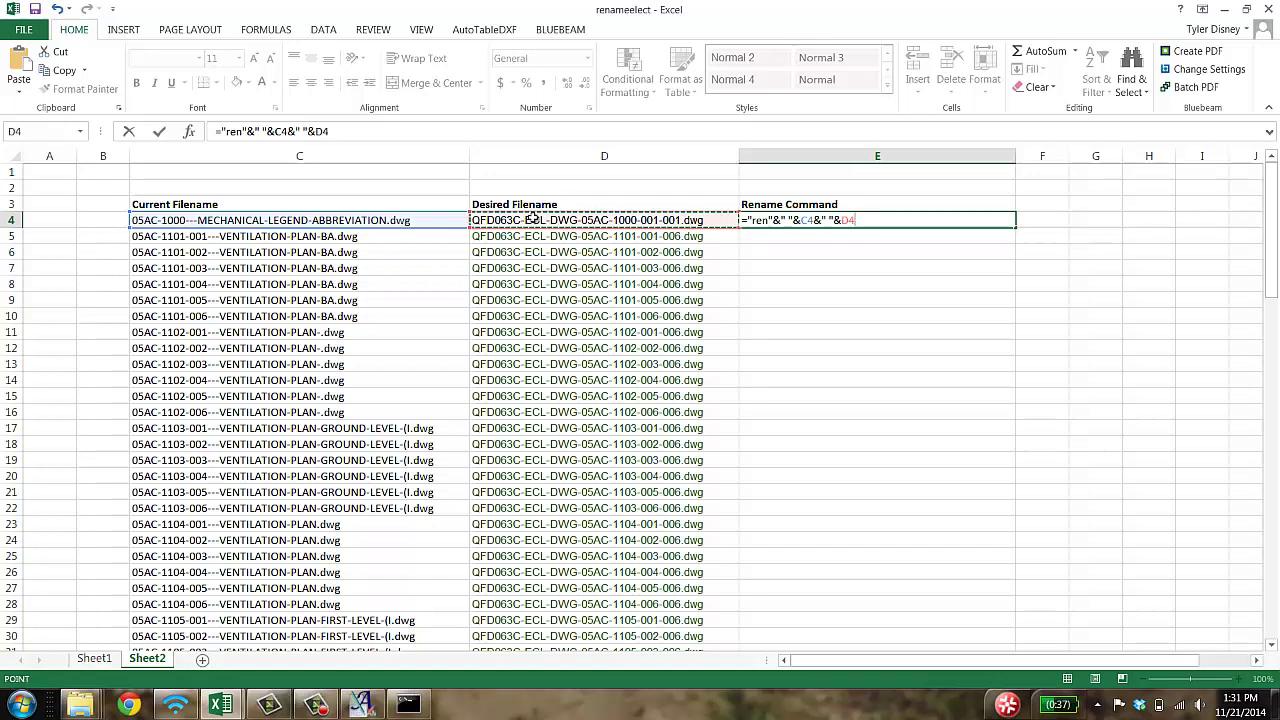
key(Return)
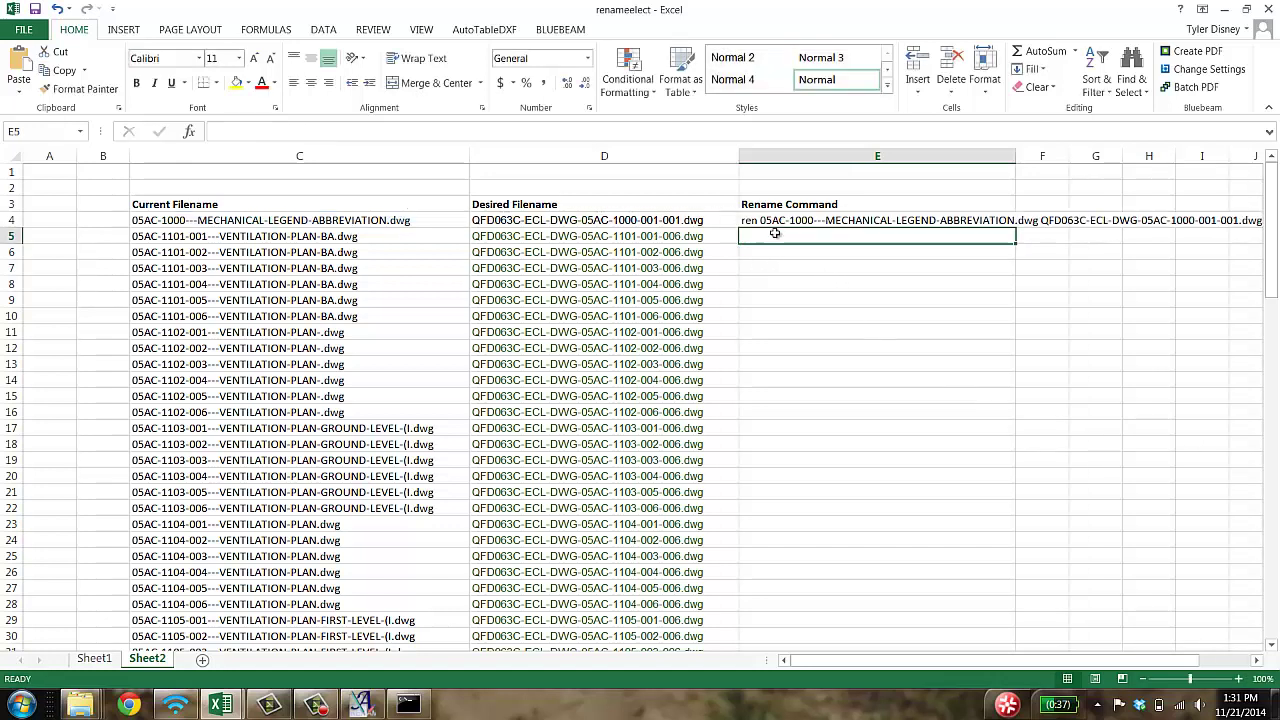
Step: Widen column E and fill the ren formula down from E4 to row 90
click(746, 222)
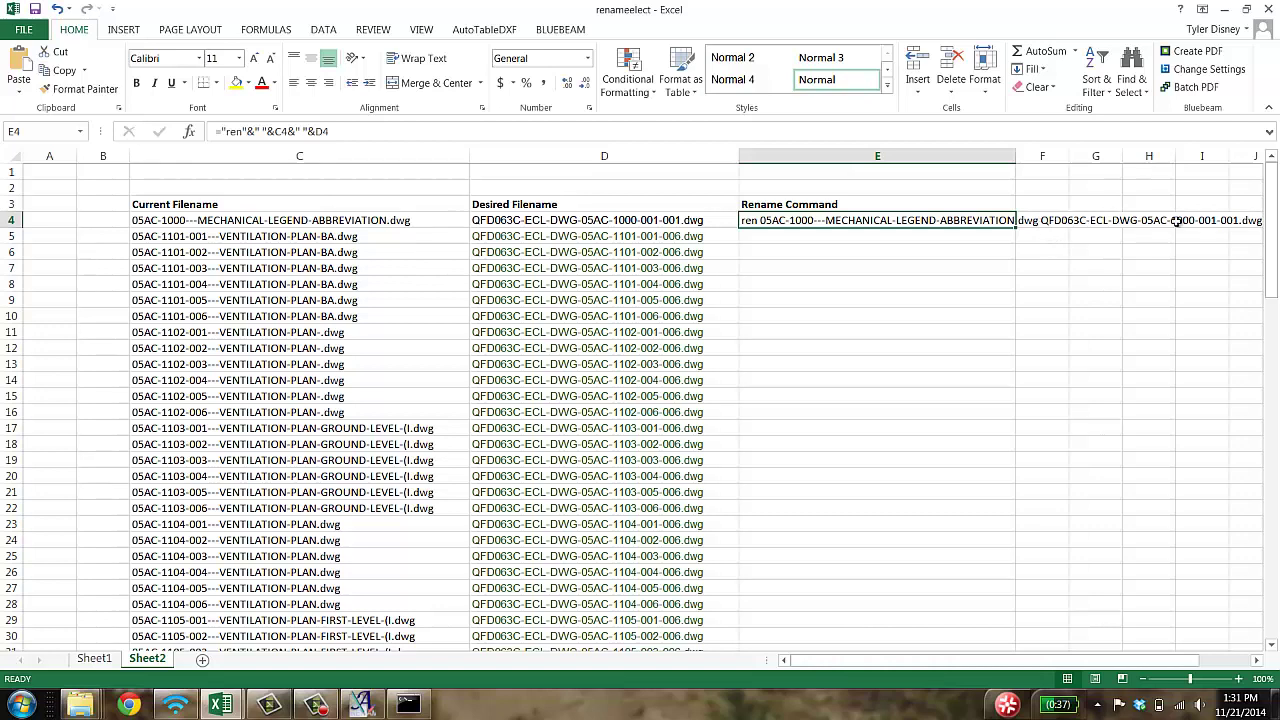
drag(955, 660, 999, 660)
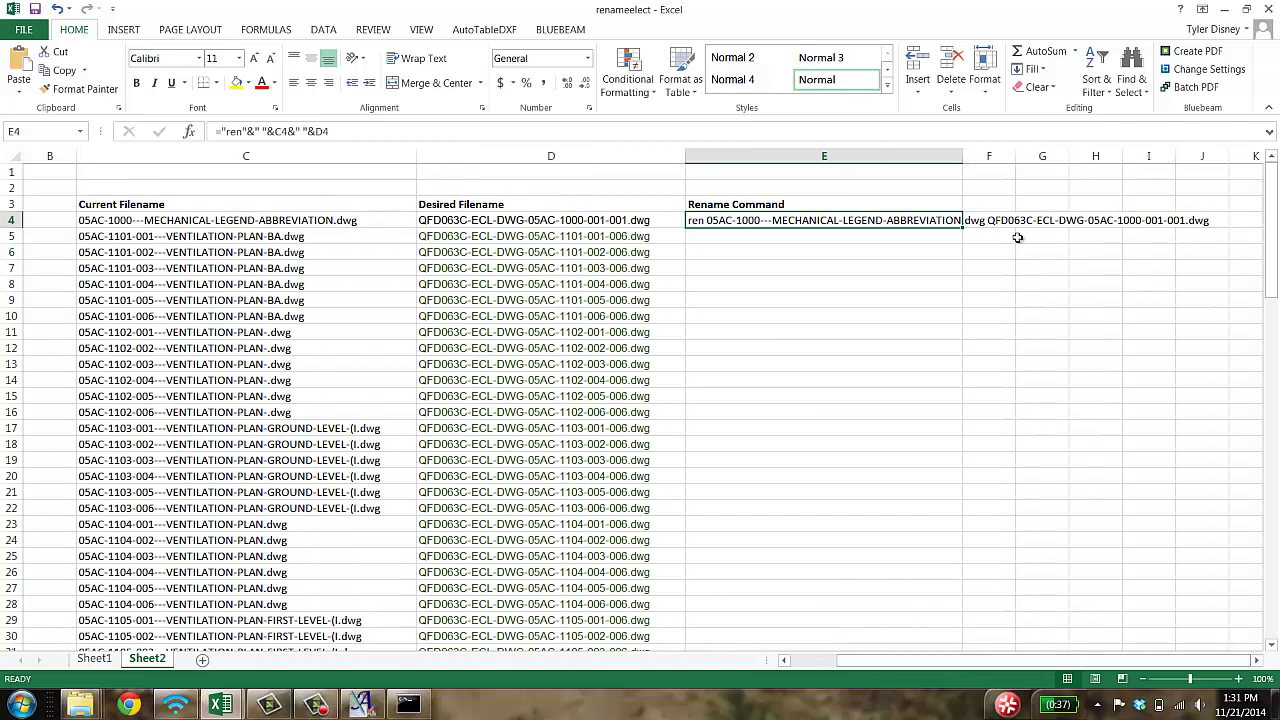
drag(963, 160, 1230, 200)
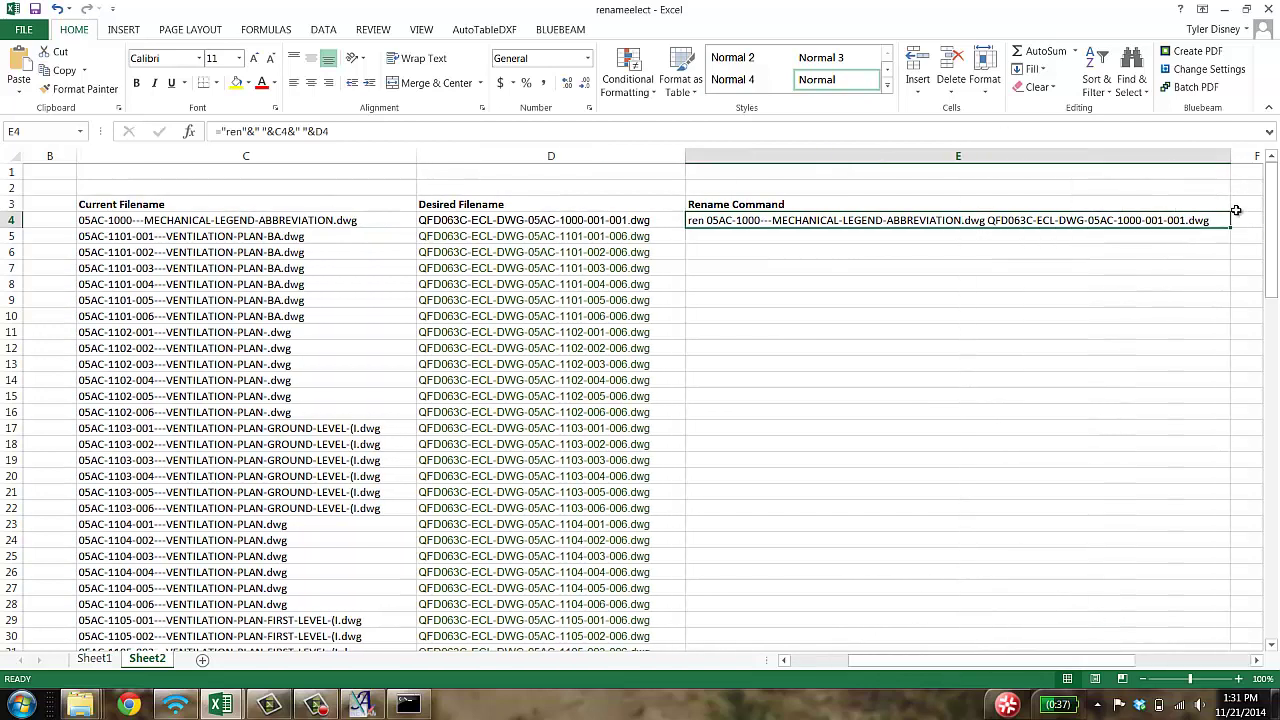
double_click(1231, 227)
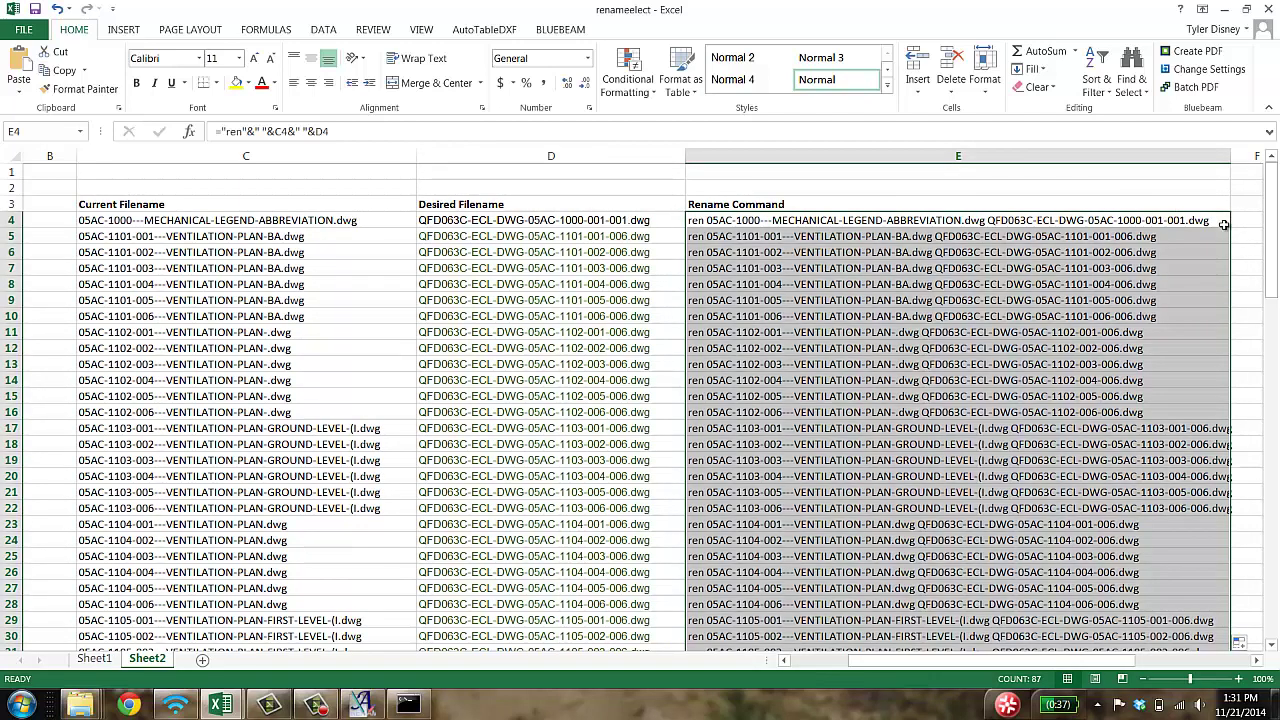
click(1055, 376)
scroll(985, 404, down, 13)
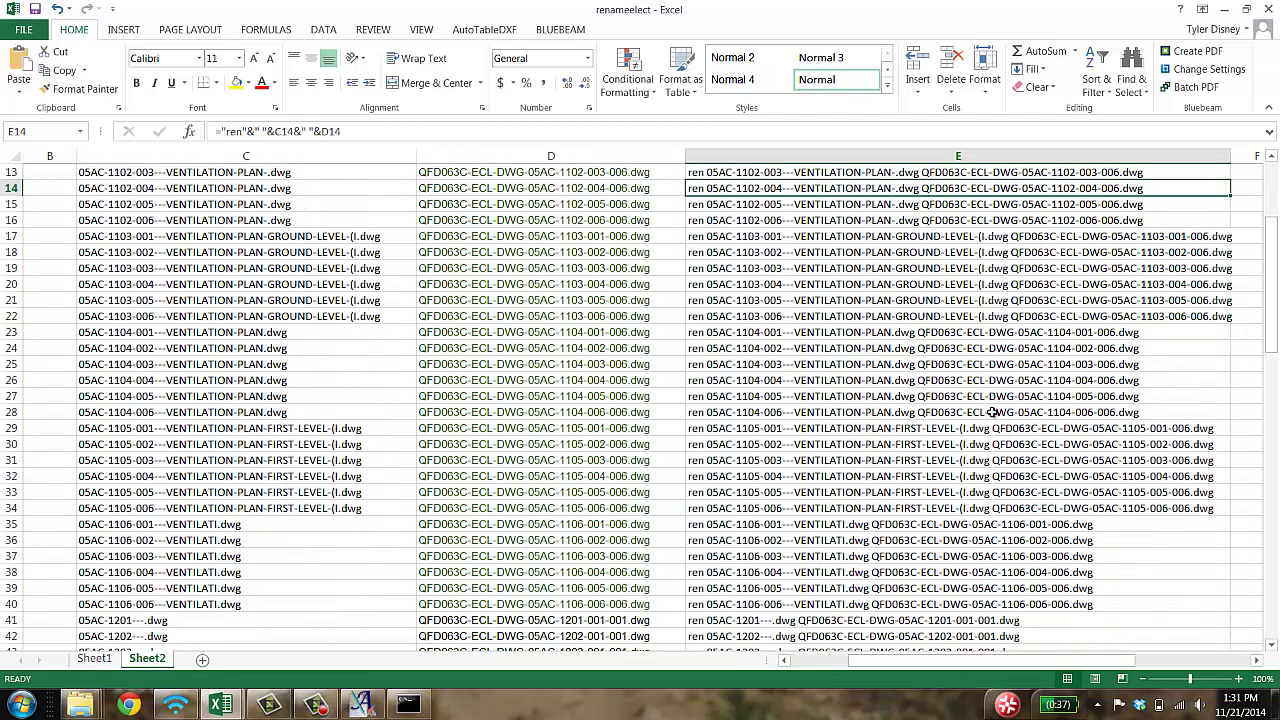
scroll(985, 404, down, 12)
scroll(863, 440, up, 20)
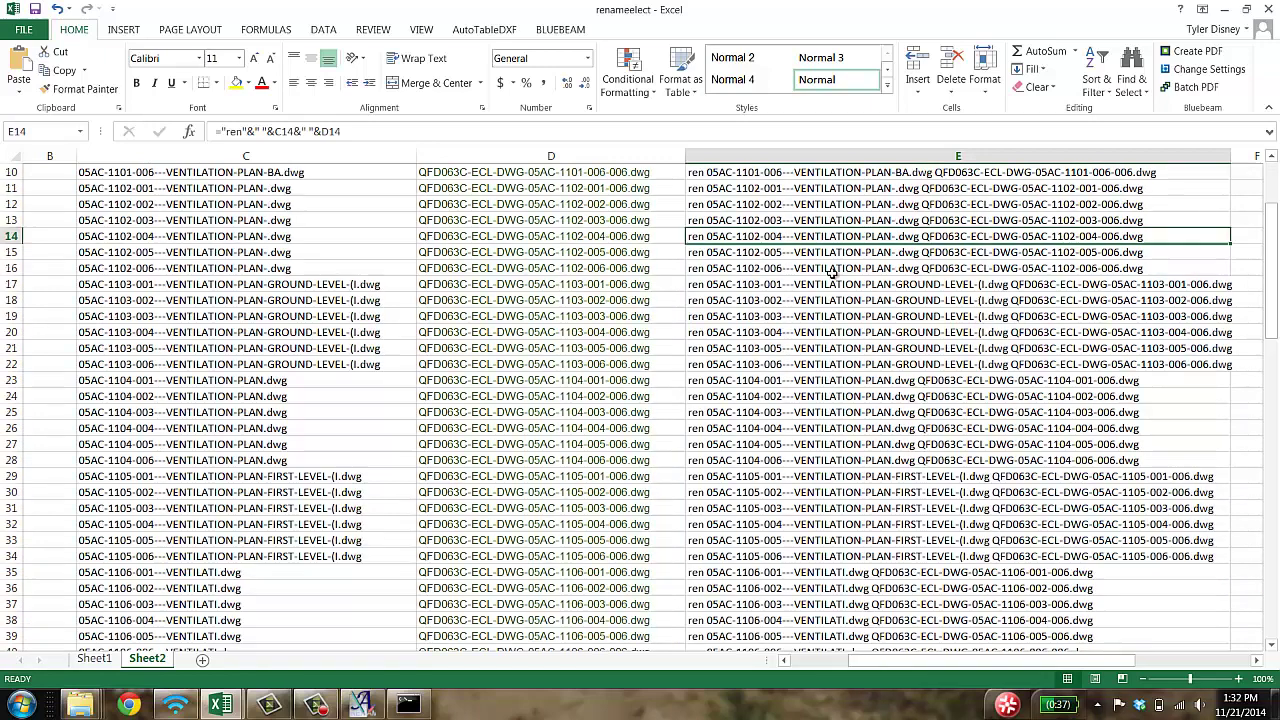
Step: Copy all rename commands in E4:E90
click(959, 222)
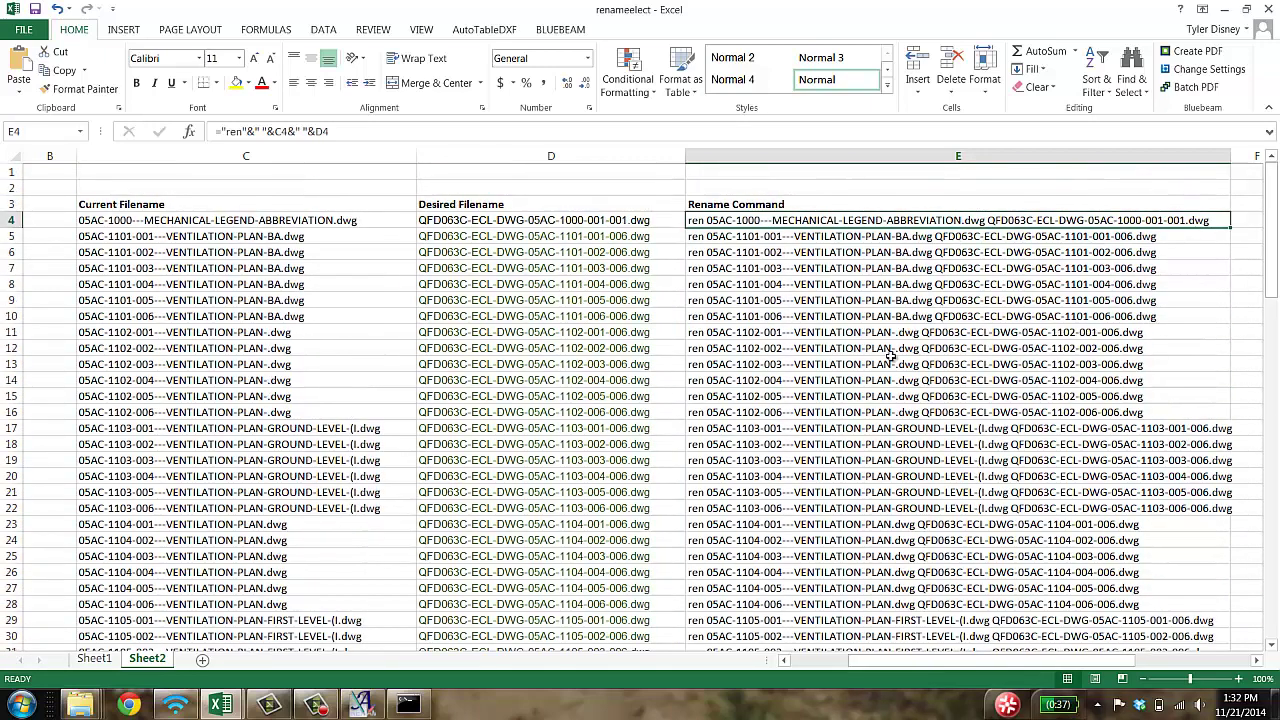
scroll(890, 388, down, 15)
scroll(890, 388, down, 9)
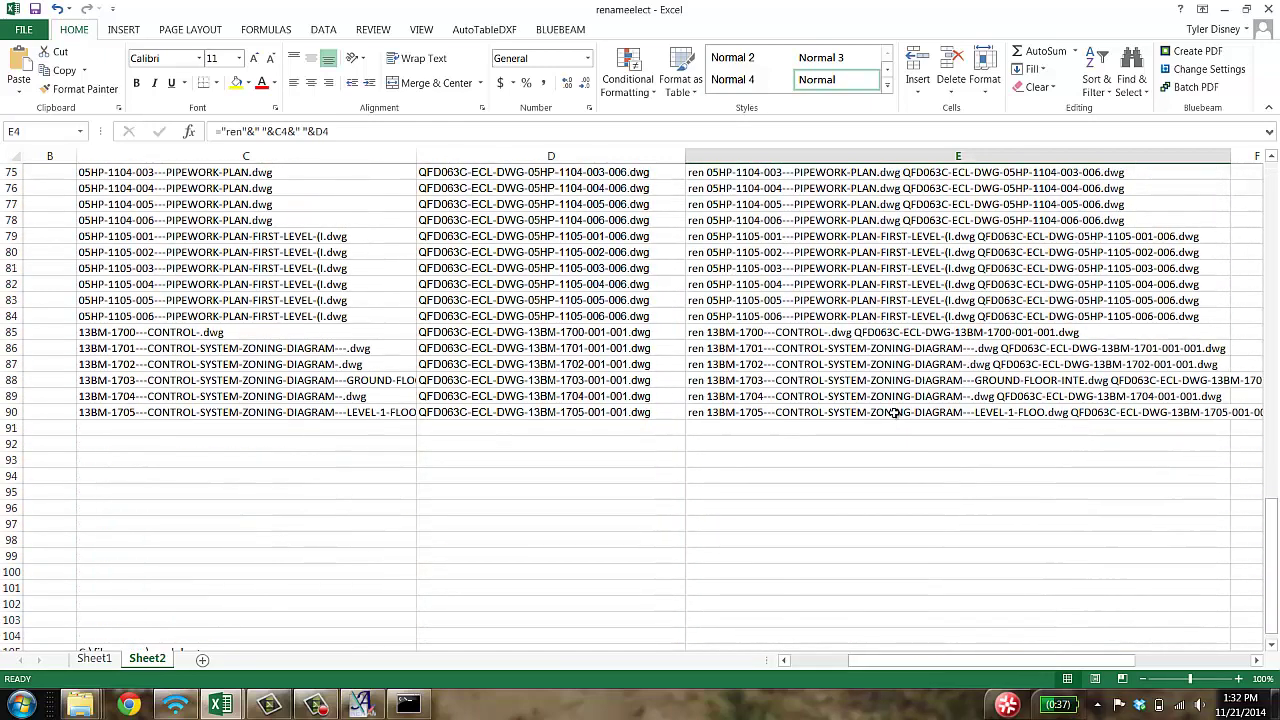
shift+click(893, 412)
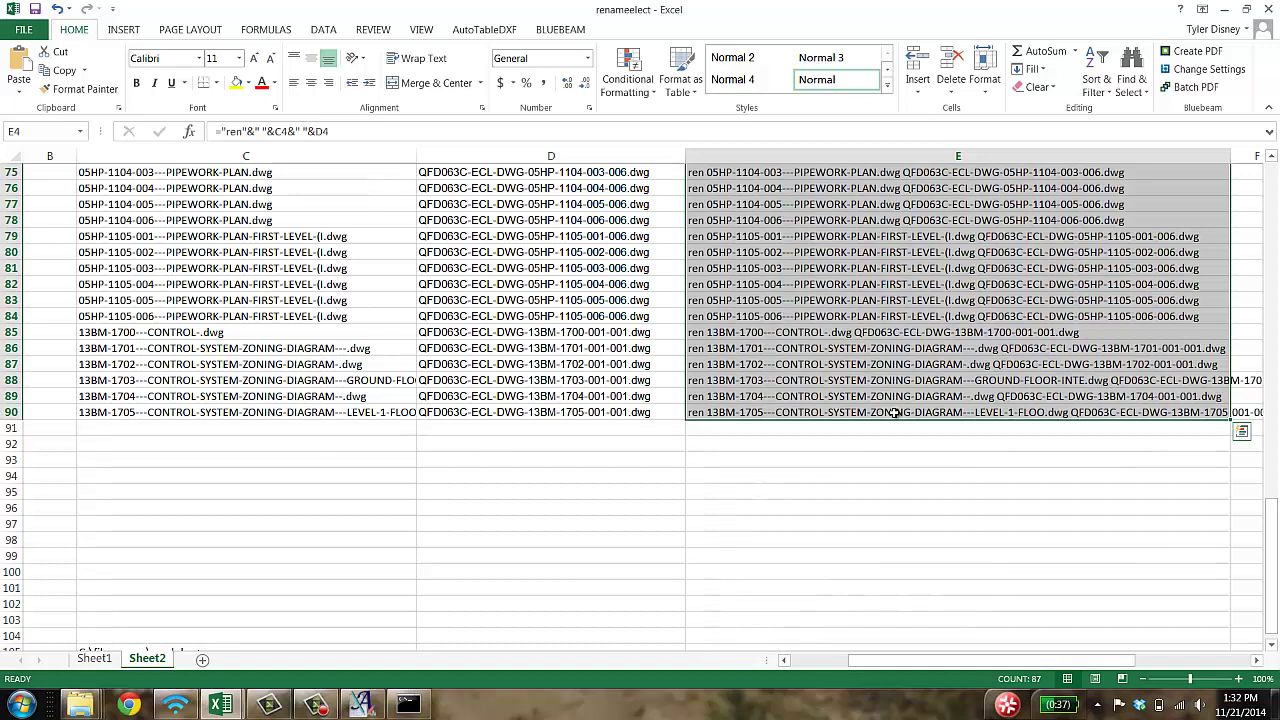
key(ctrl+c)
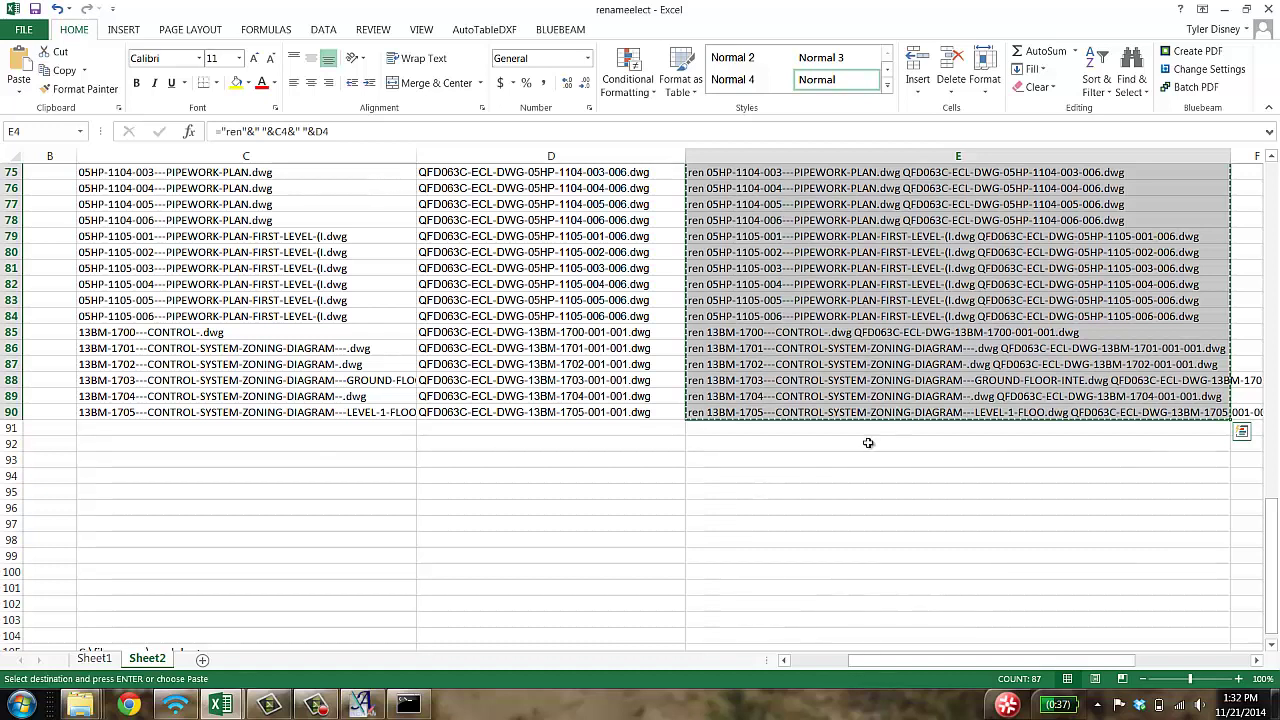
scroll(600, 425, down, 1)
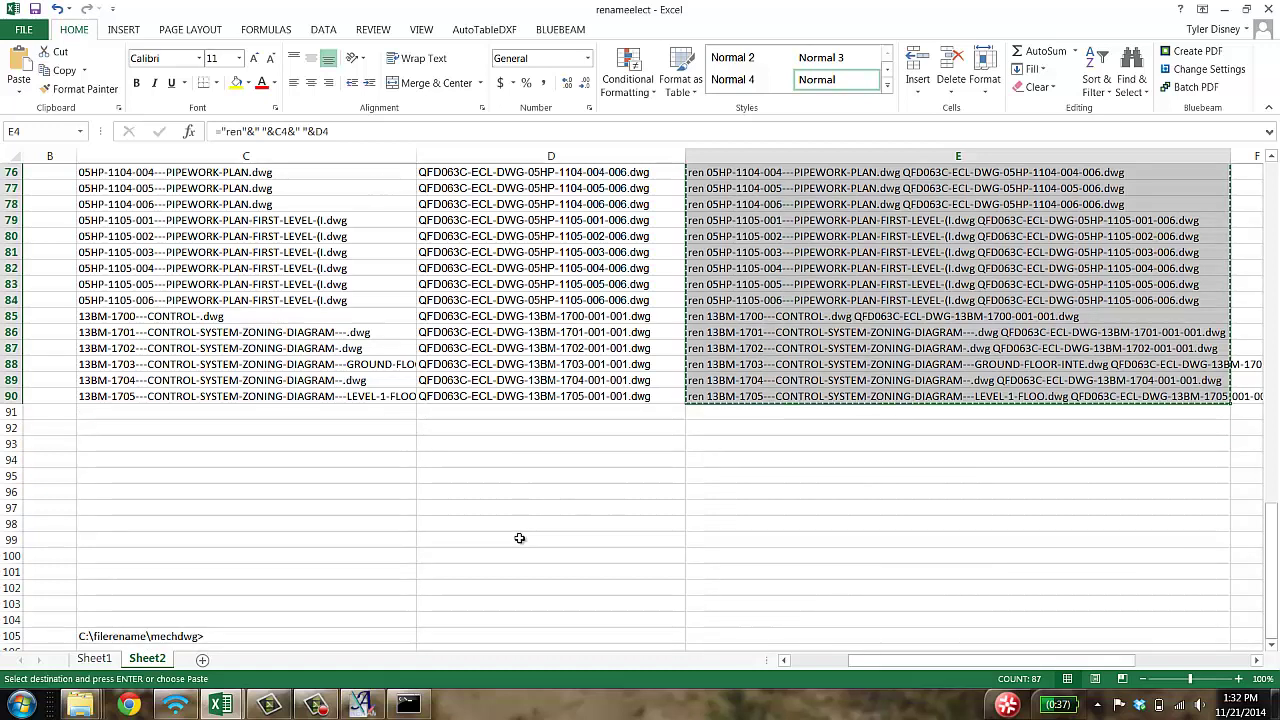
Step: Paste the ren commands into the mechdwg console, renaming drawings through 13BM-1705 to QFD063C names
click(412, 704)
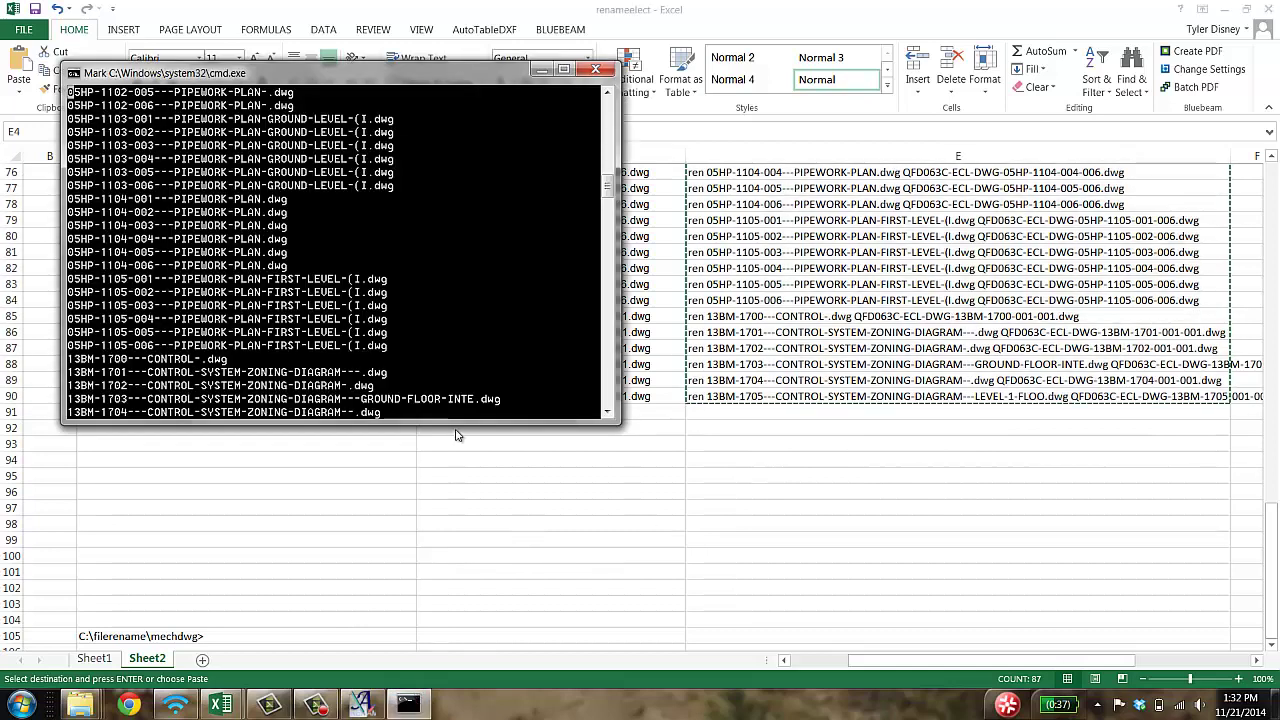
mouse_move(607, 186)
mouse_down()
mouse_move(597, 346)
mouse_move(607, 150)
mouse_move(607, 205)
mouse_up()
right_click(245, 187)
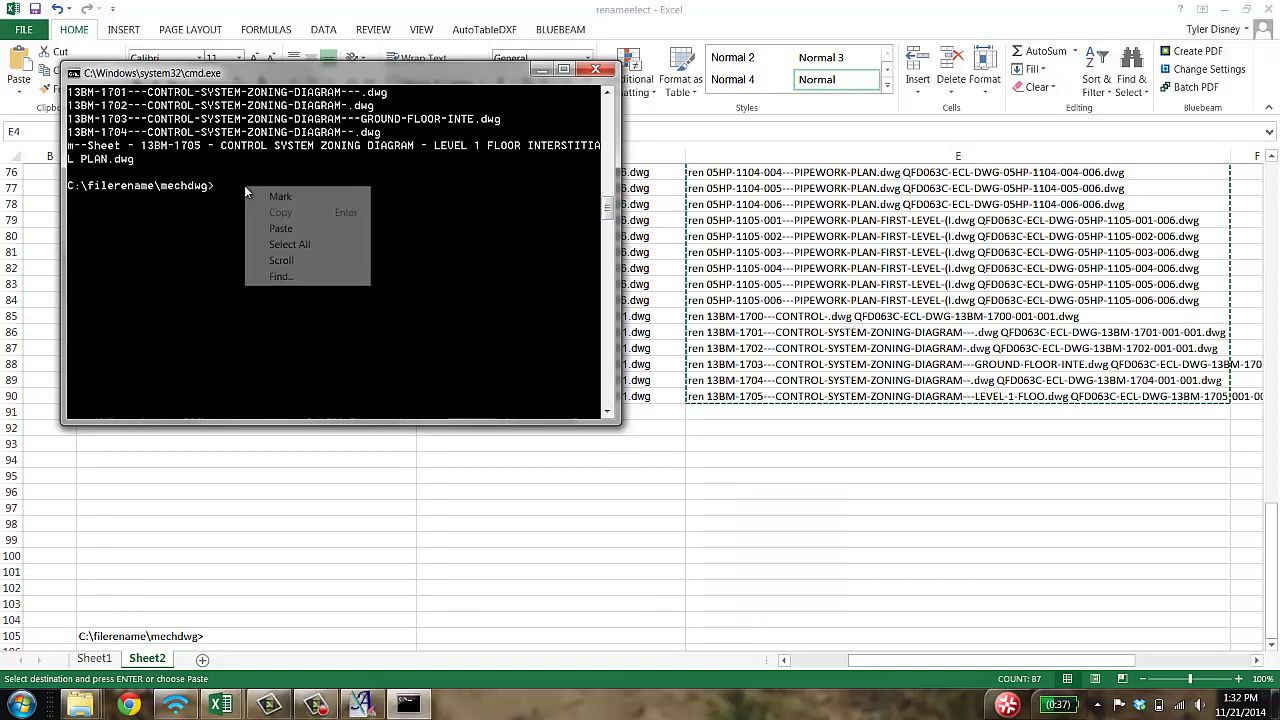
click(281, 228)
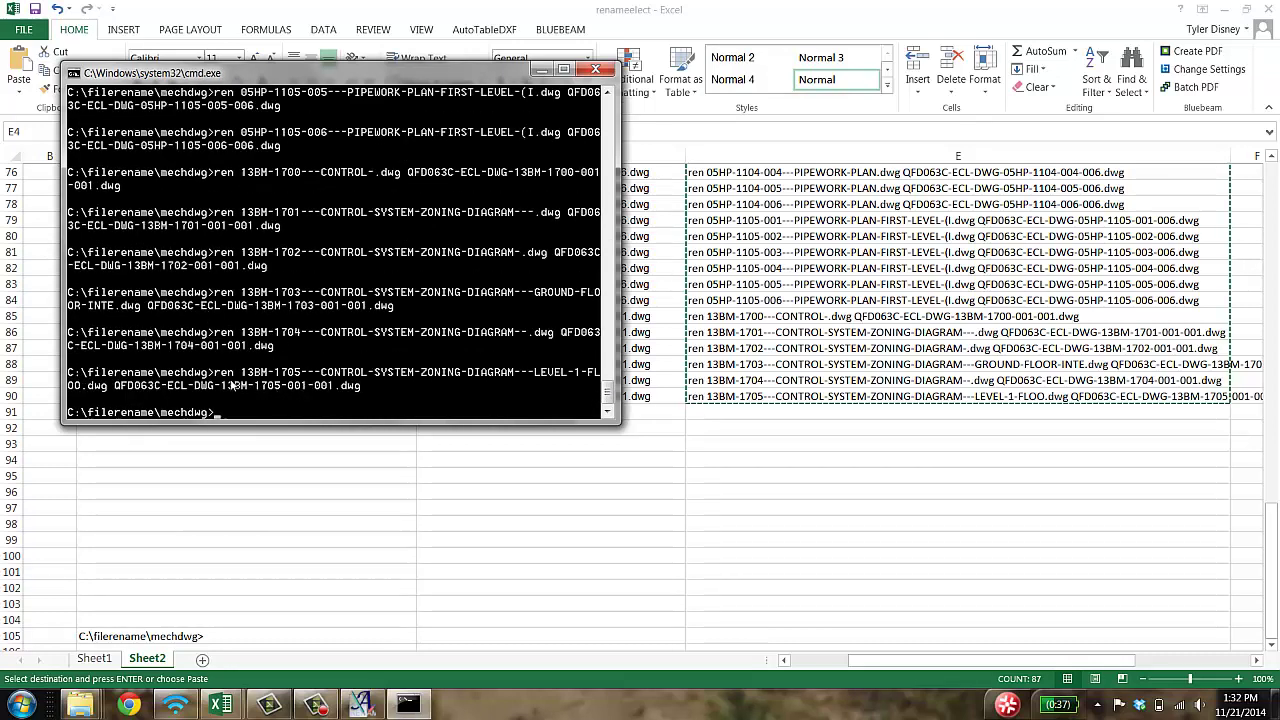
mouse_move(80, 705)
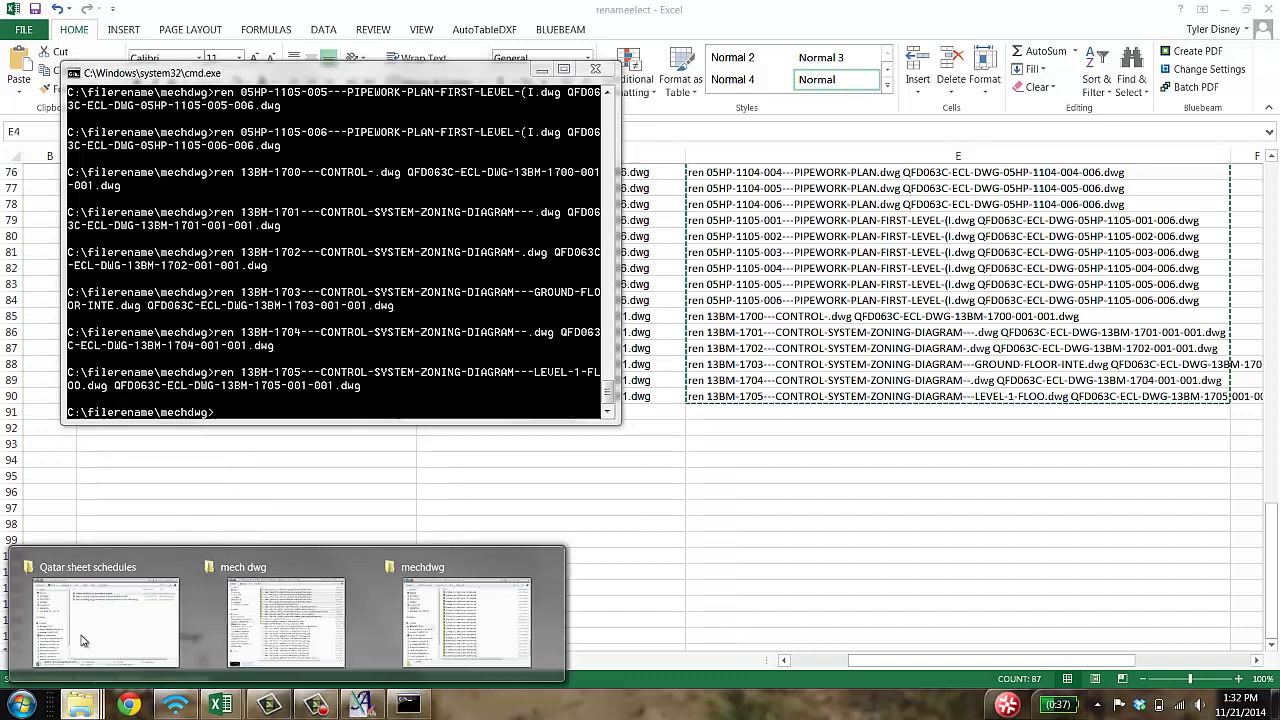
click(462, 626)
click(447, 370)
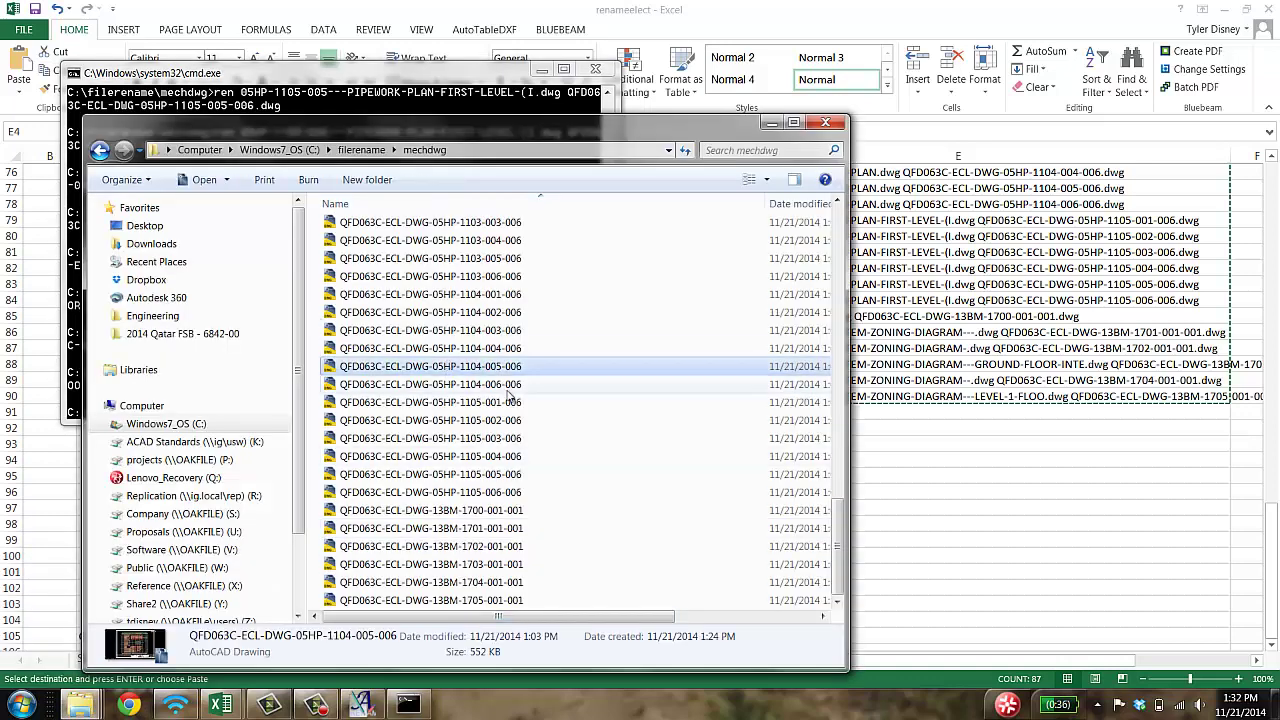
scroll(490, 300, up, 5)
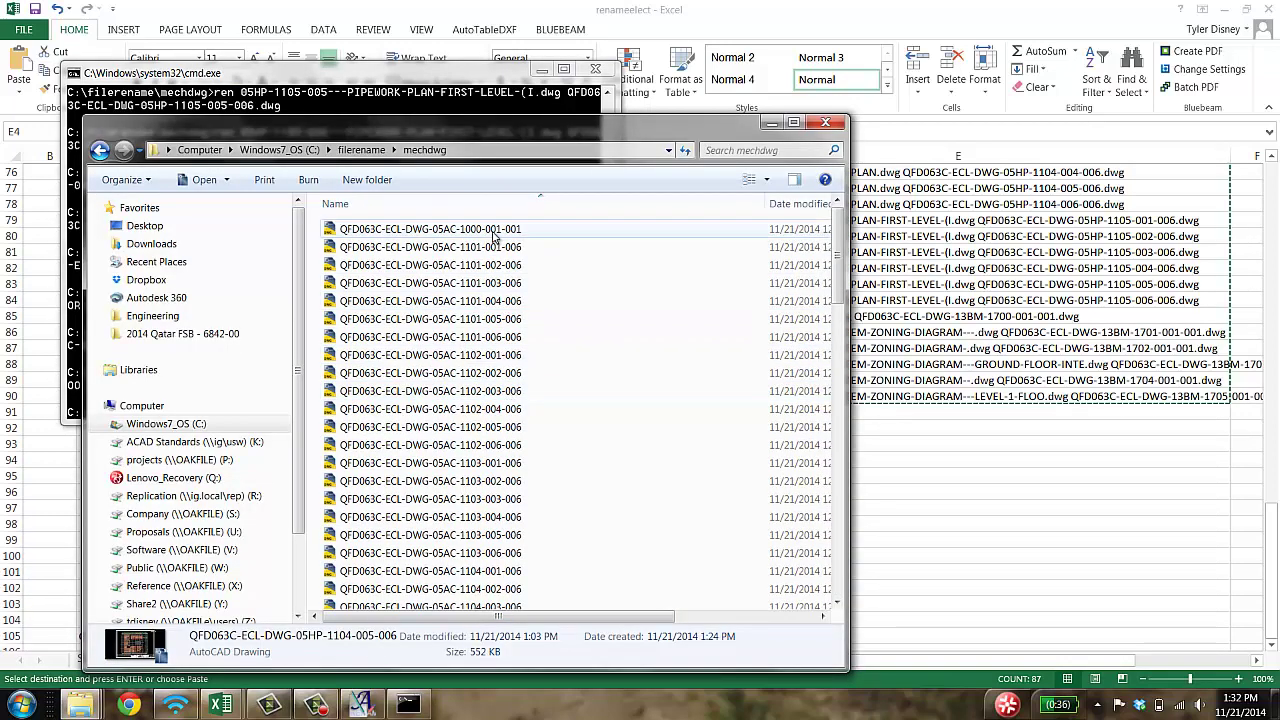
click(470, 372)
scroll(490, 420, down, 15)
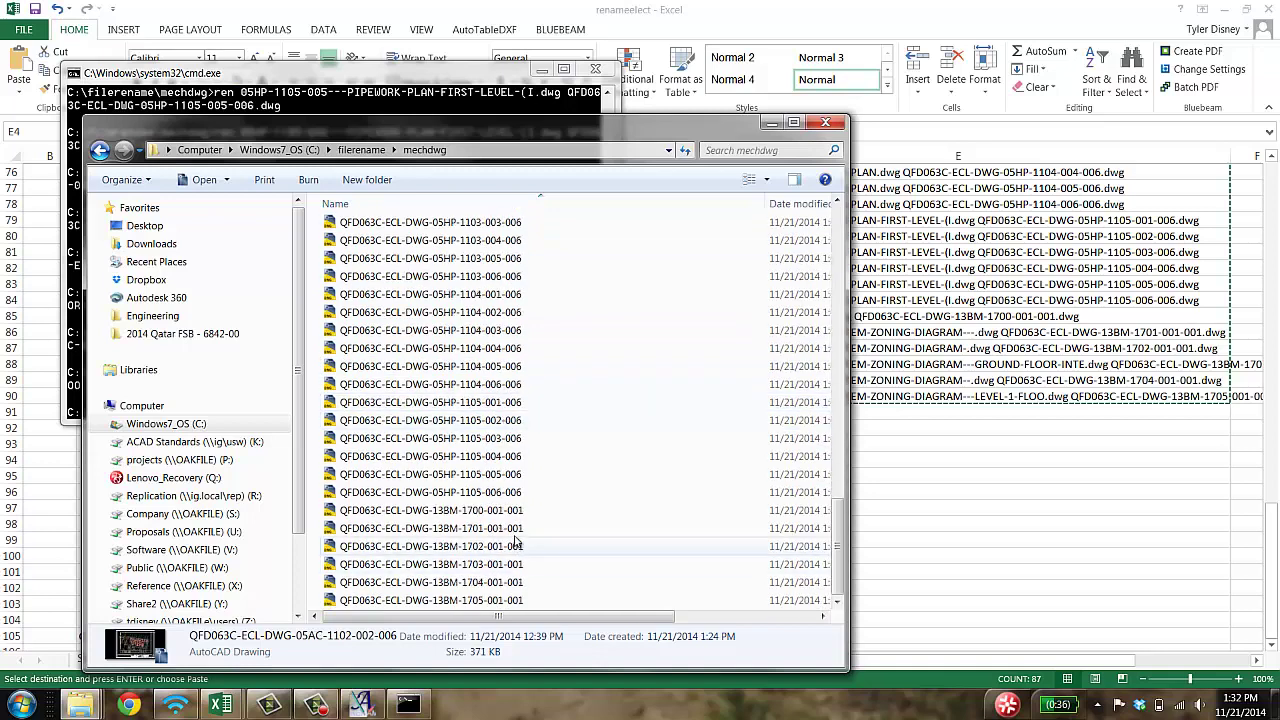
scroll(515, 541, up, 15)
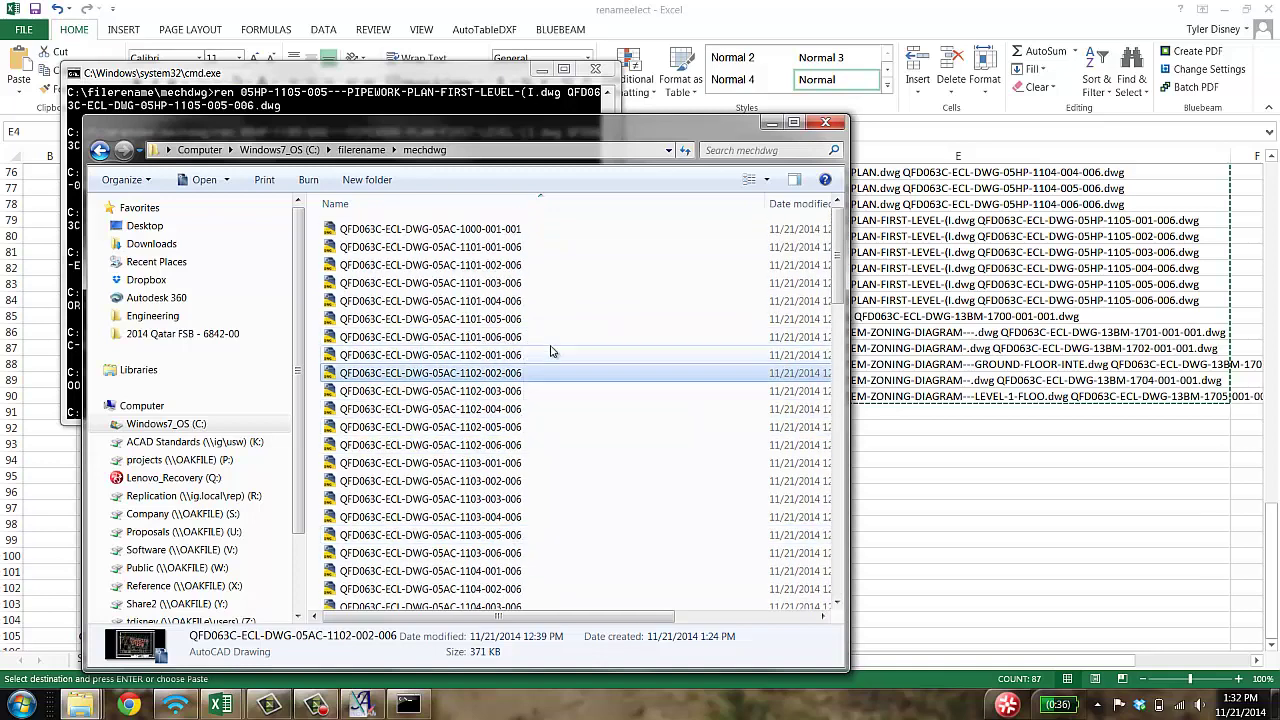